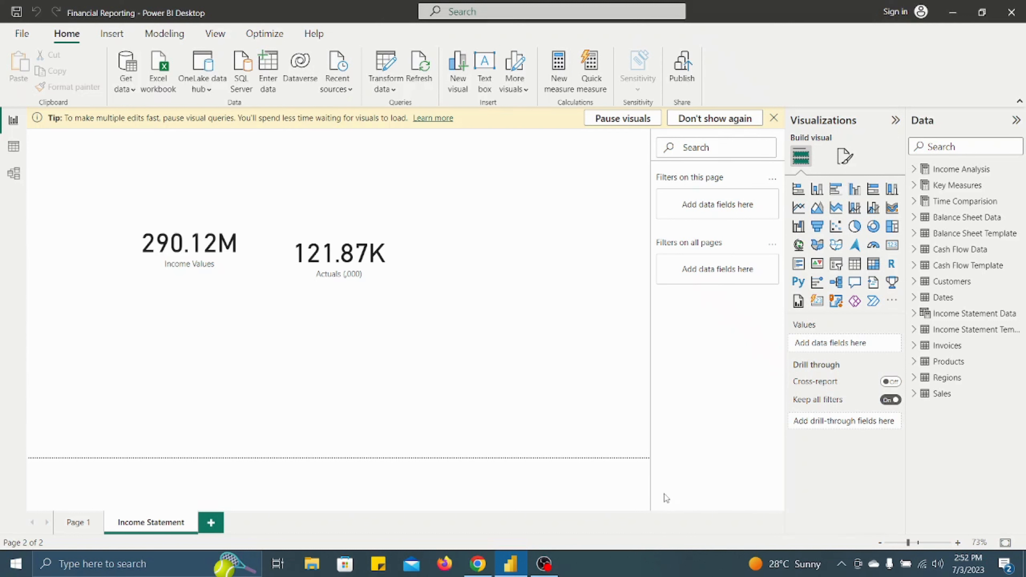
- Delete the Income Values and Actuals (,000) cards from the Income Statement page
left_click(244, 250)
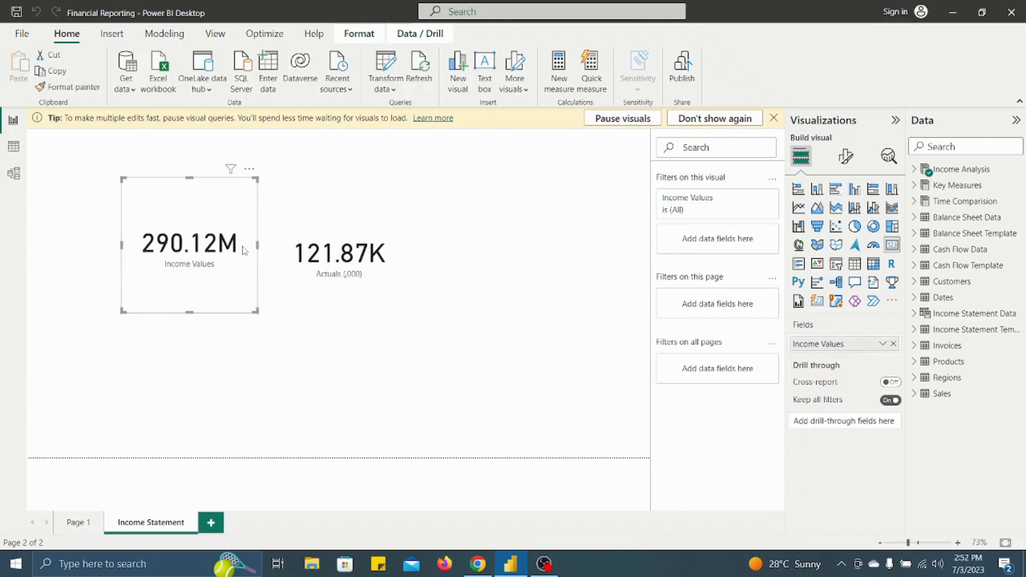
key("Delete")
left_click(370, 289)
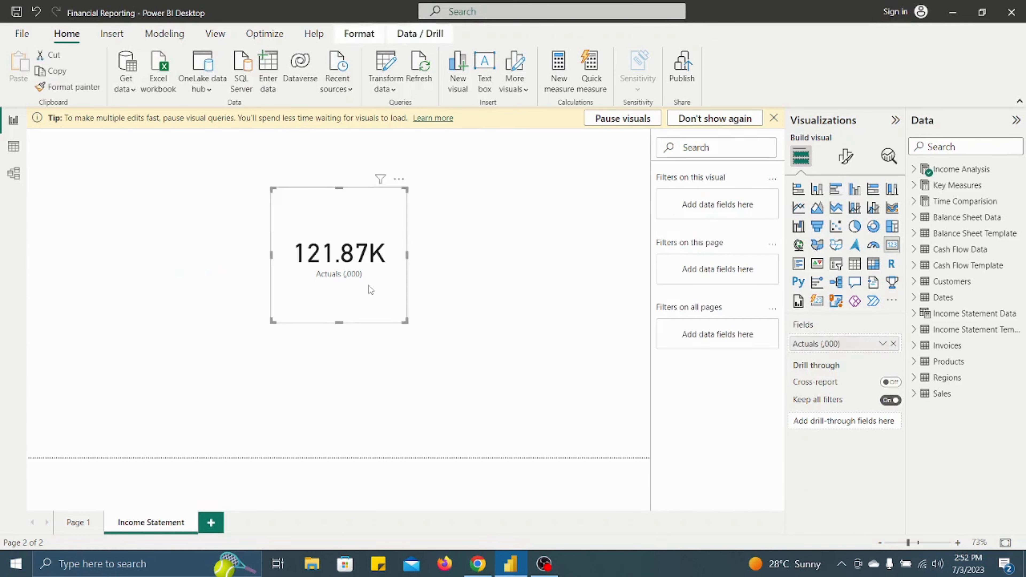
key("Delete")
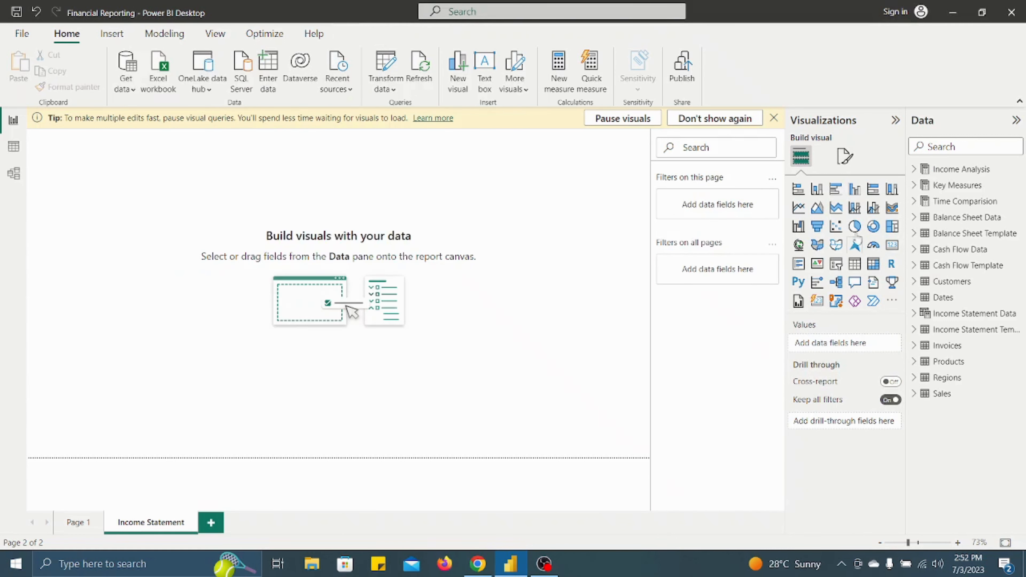
- Add an empty table visual and size it to the full page height and about a third of the page width, dismissing the tip permanently
left_click(861, 267)
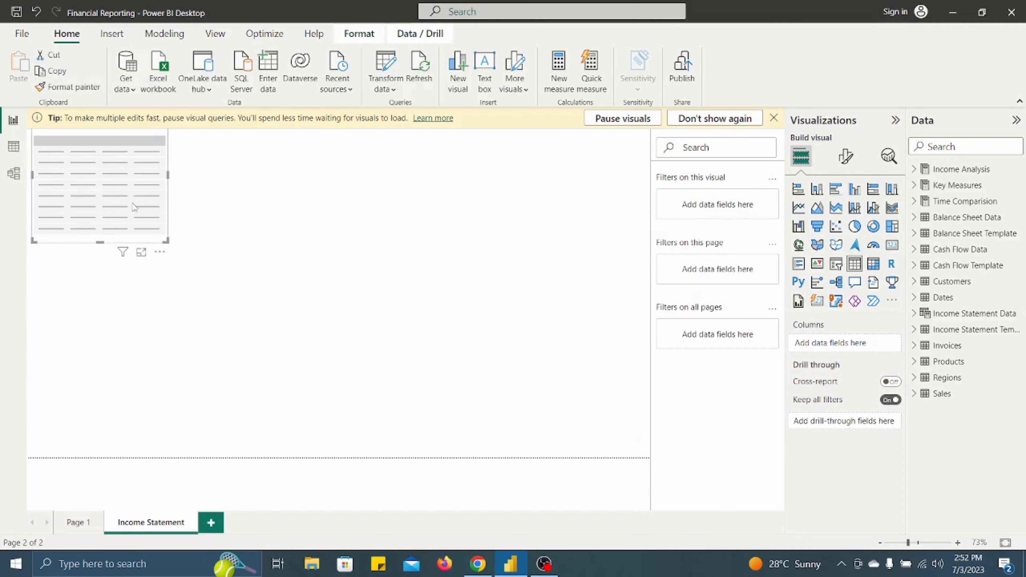
left_click_drag(104, 206, 100, 392)
left_click_drag(95, 322, 96, 130)
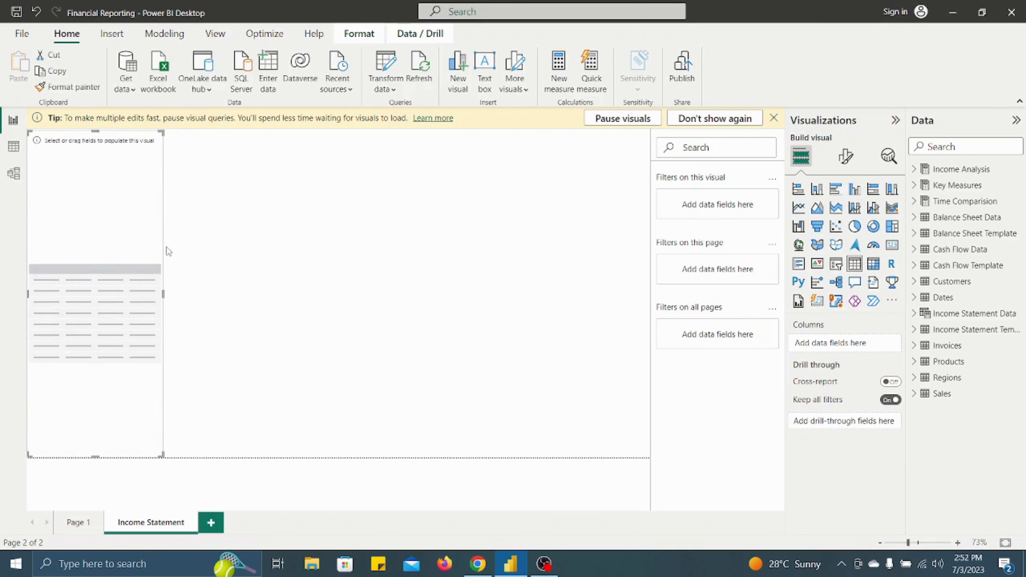
left_click_drag(165, 305, 236, 303)
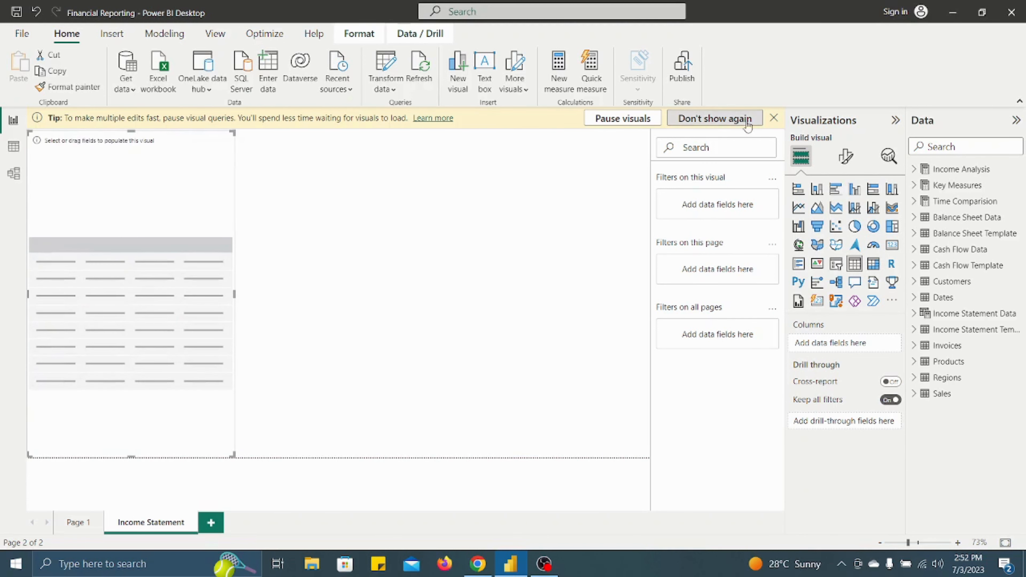
left_click(715, 119)
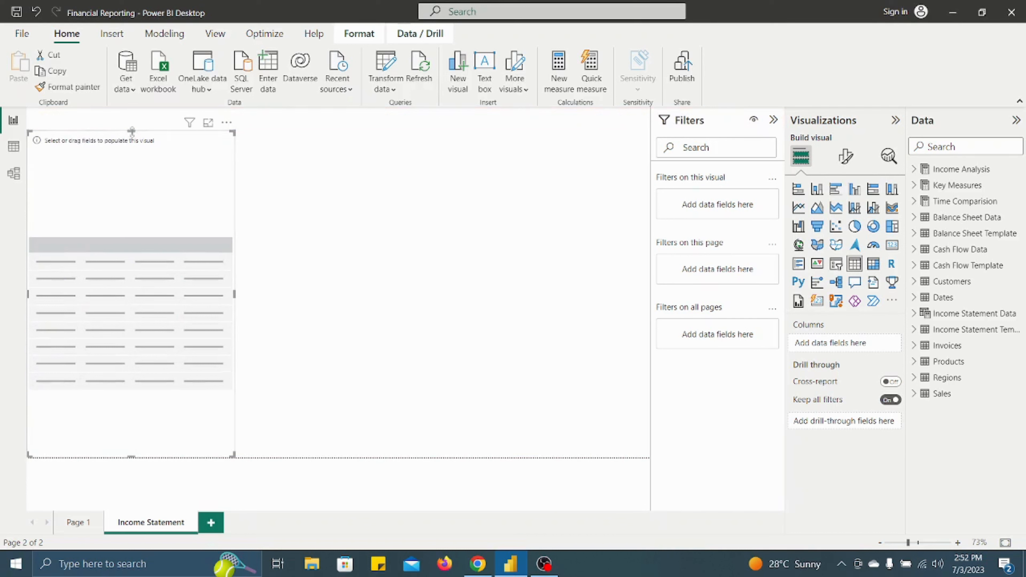
left_click_drag(131, 131, 132, 108)
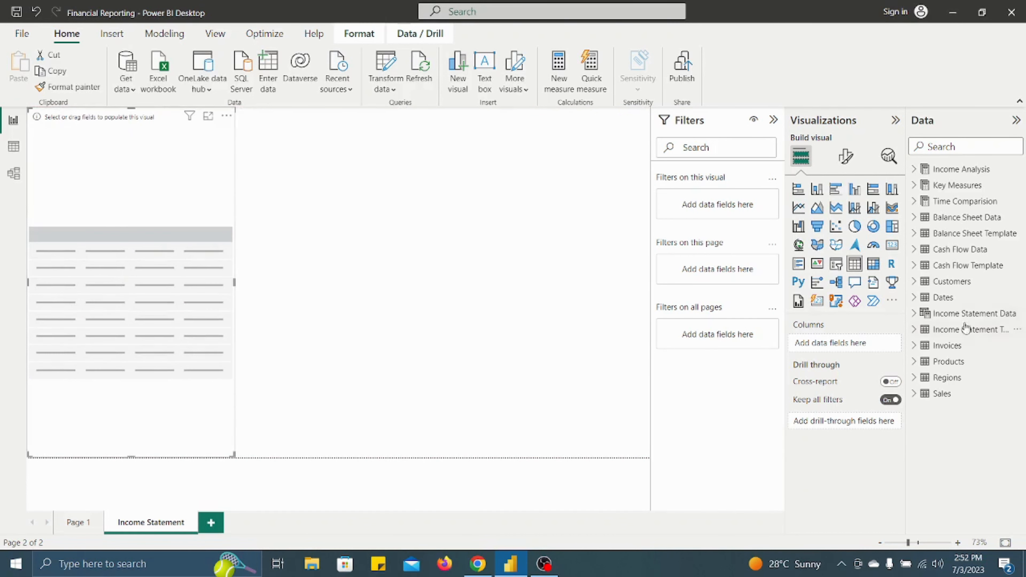
- Add the Income Statement Items field from the income statement template to the table and look through the listed items
left_click(914, 329)
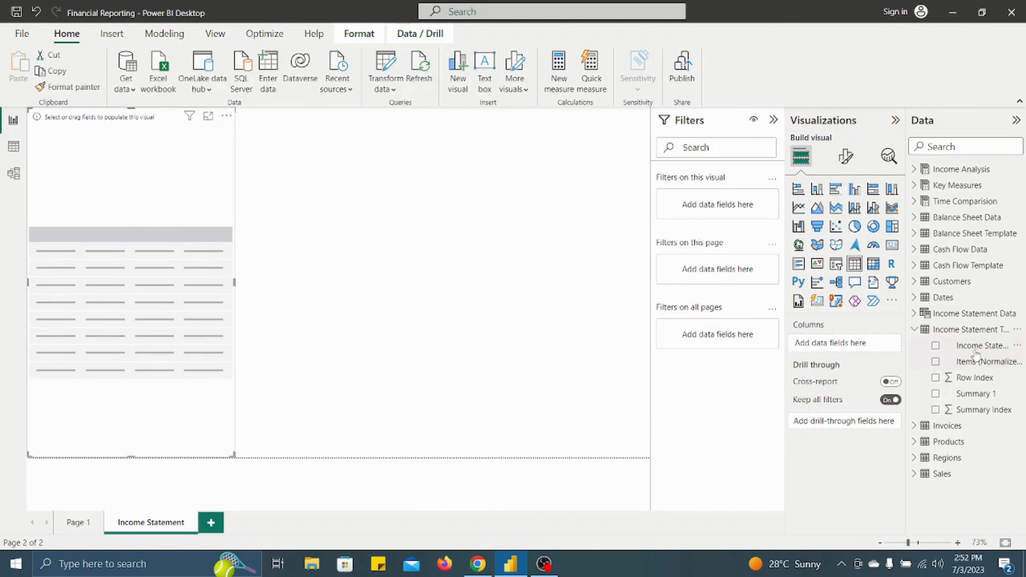
left_click_drag(973, 346, 190, 231)
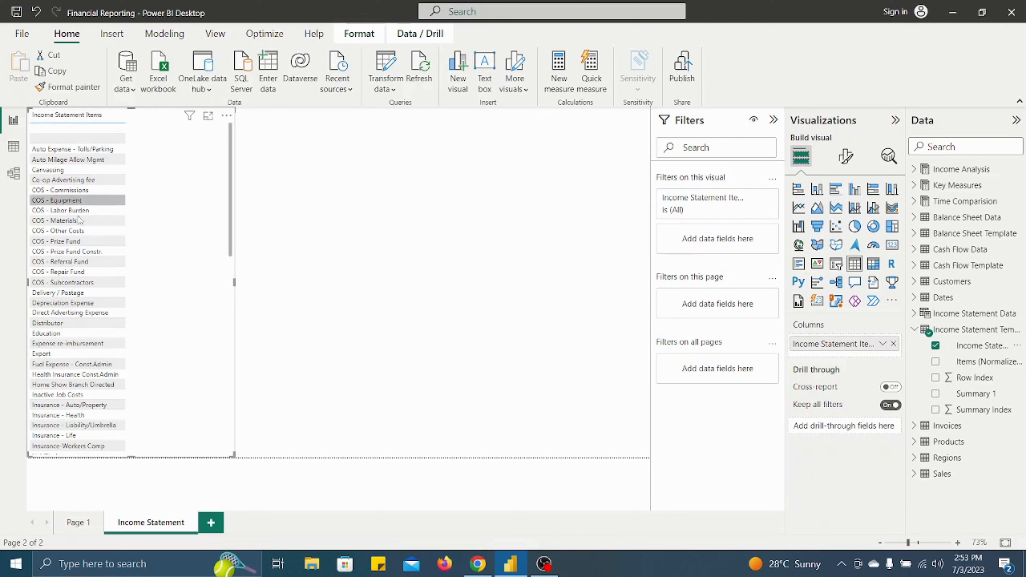
scroll(85, 404, "down", 3)
scroll(85, 422, "down", 3)
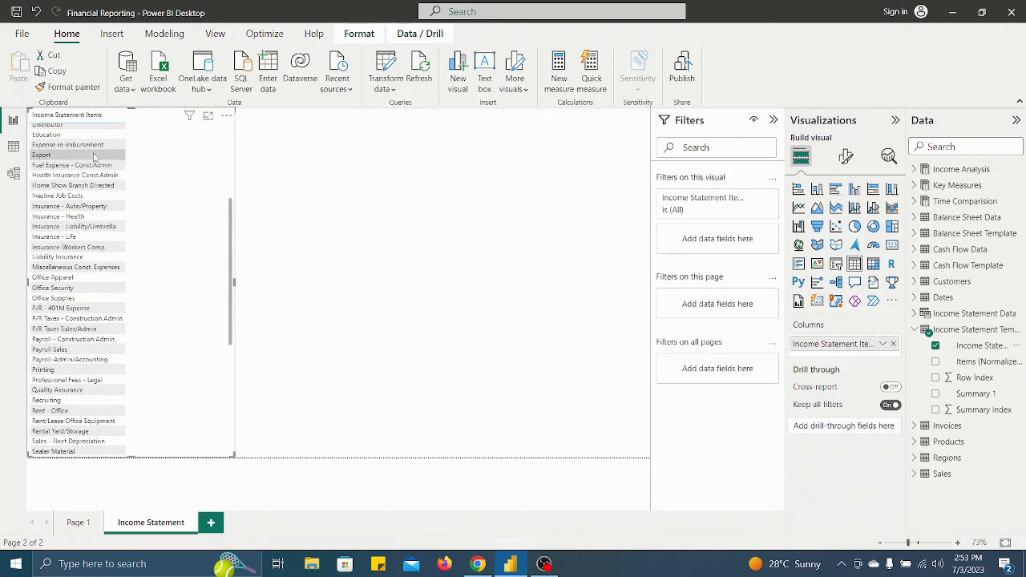
scroll(93, 154, "up", 6)
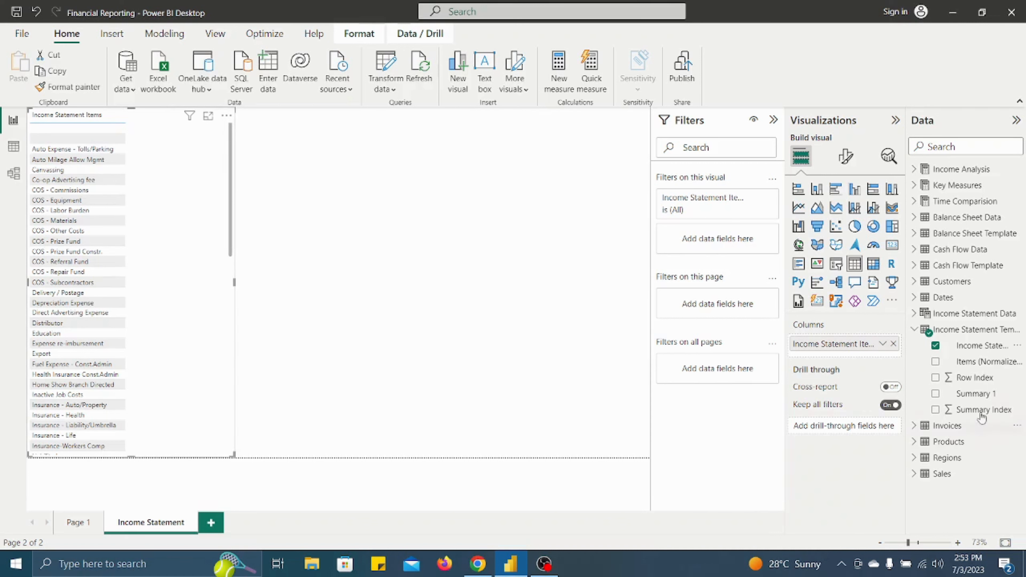
- Add Row Index as the table's first column, ahead of Income Statement Items, and set it to Don't summarize
left_click_drag(974, 377, 861, 348)
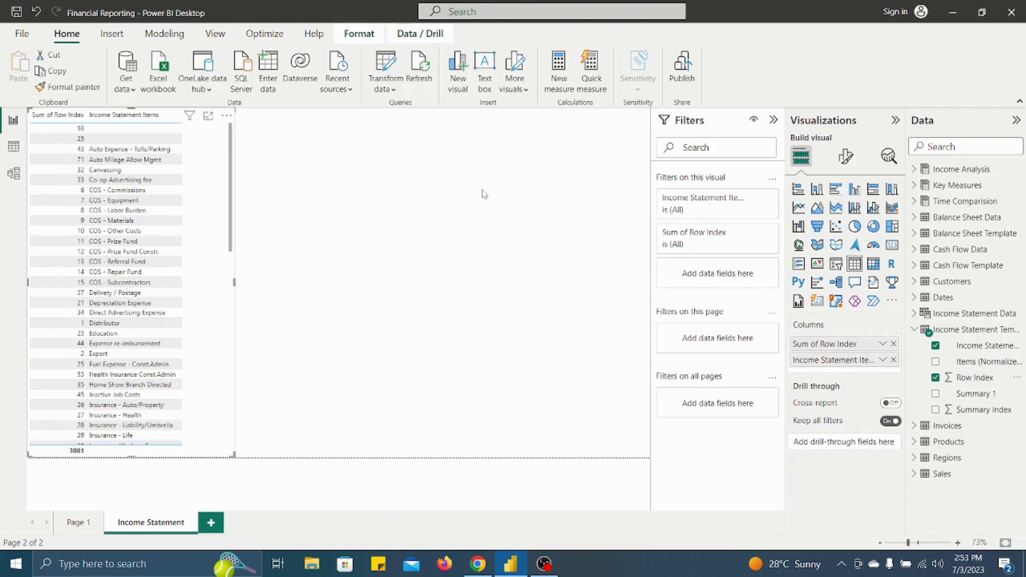
scroll(202, 302, "down", 8)
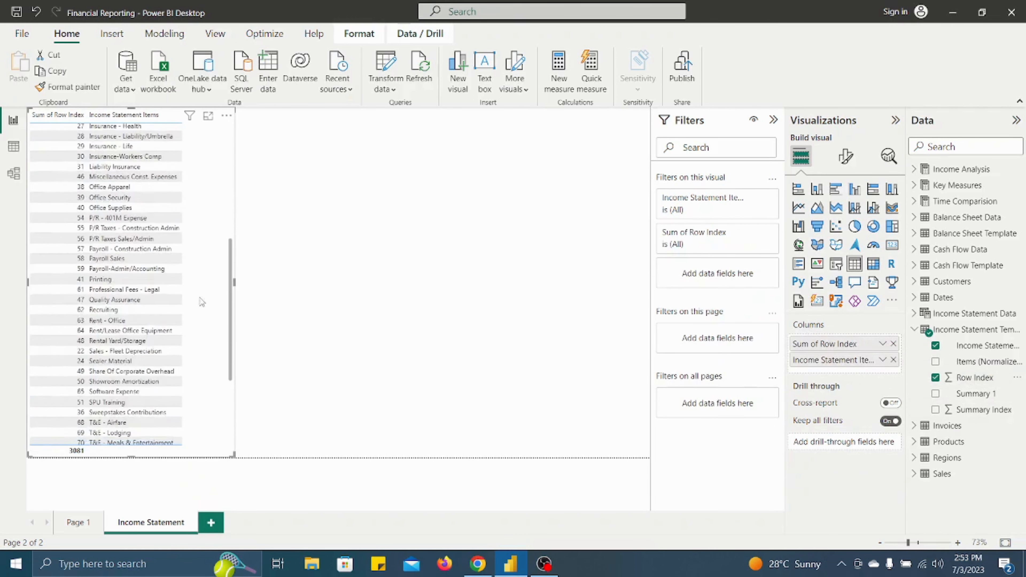
scroll(202, 302, "up", 8)
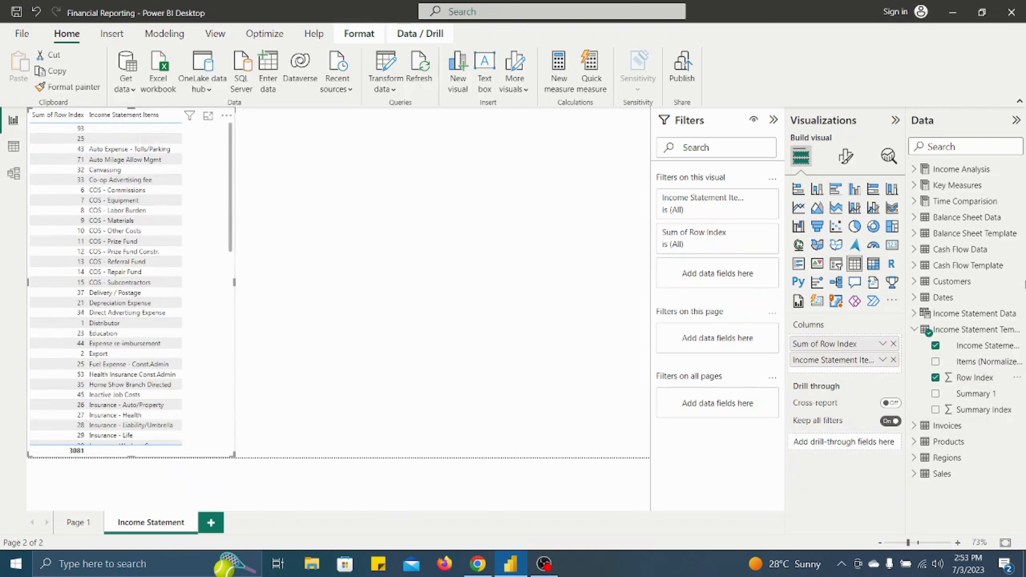
left_click(882, 344)
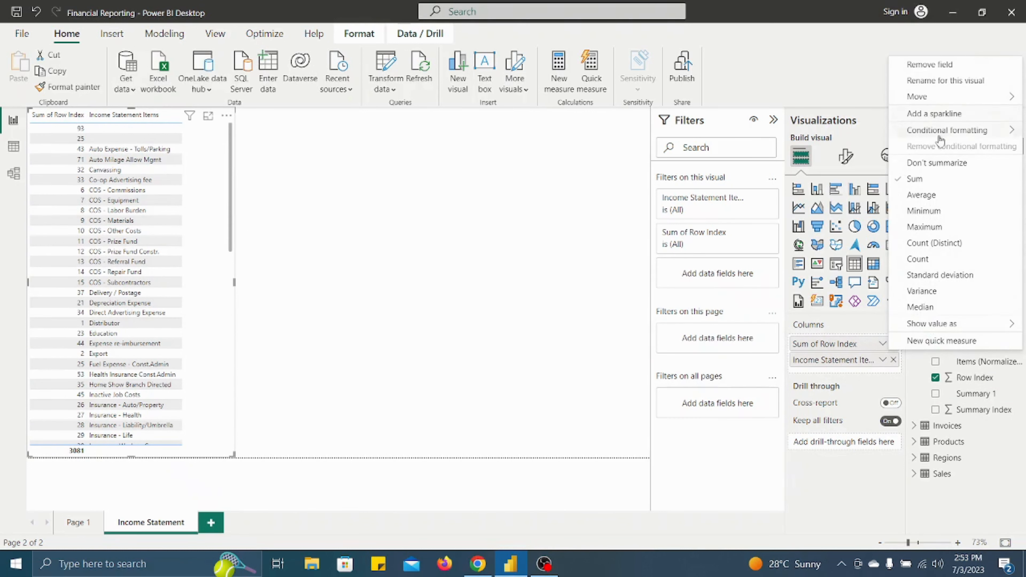
left_click(937, 163)
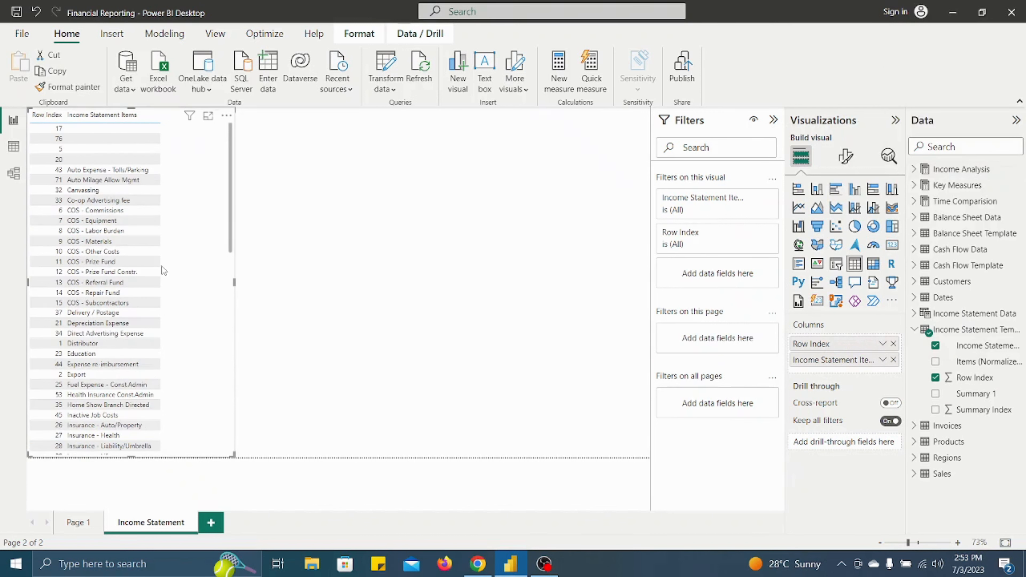
- Show items with no data for Row Index, order the table by ascending Row Index, and widen it to just over half the page
left_click(882, 345)
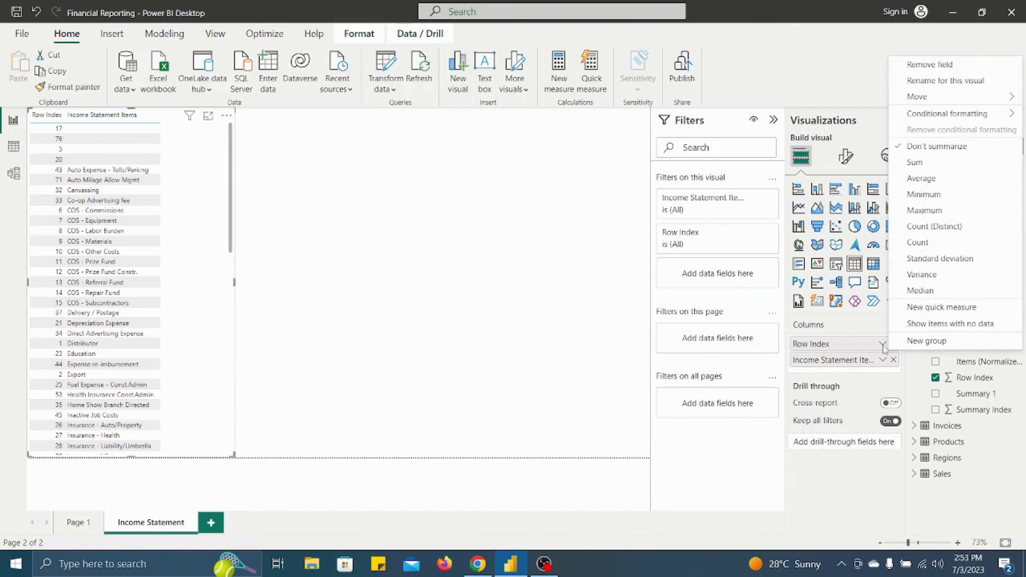
left_click(933, 326)
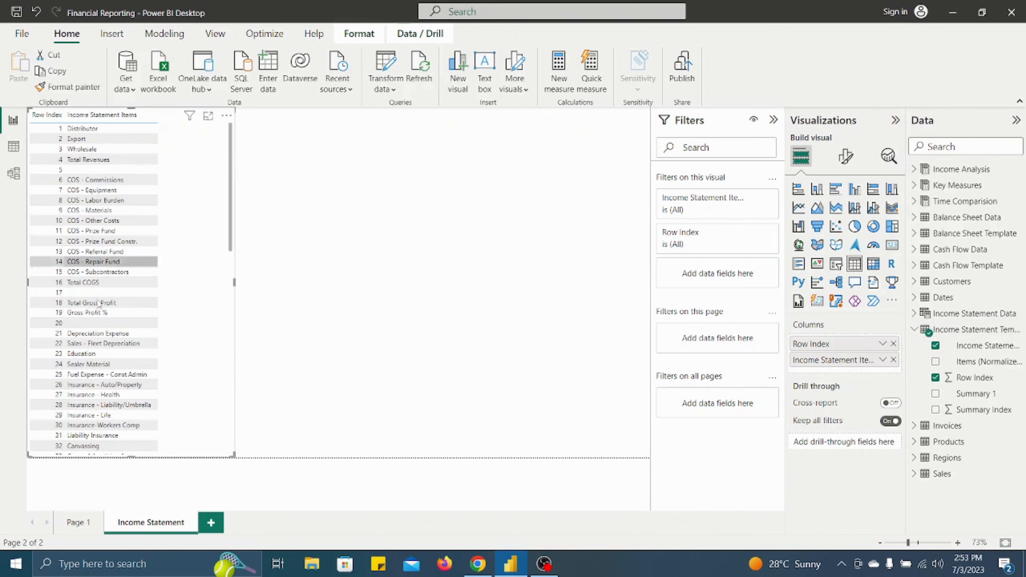
scroll(104, 406, "down", 5)
scroll(105, 406, "down", 2)
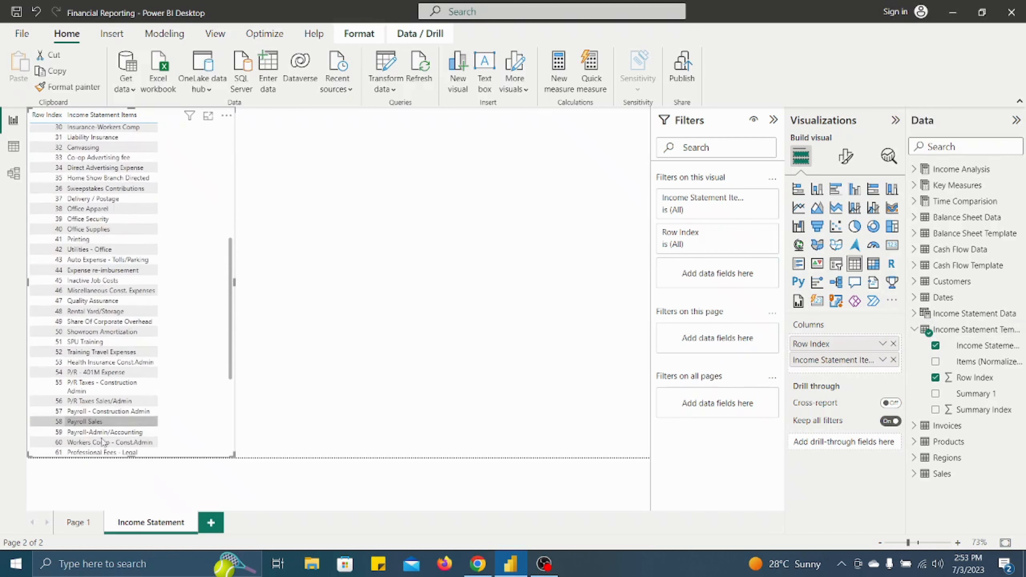
scroll(121, 268, "down", 7)
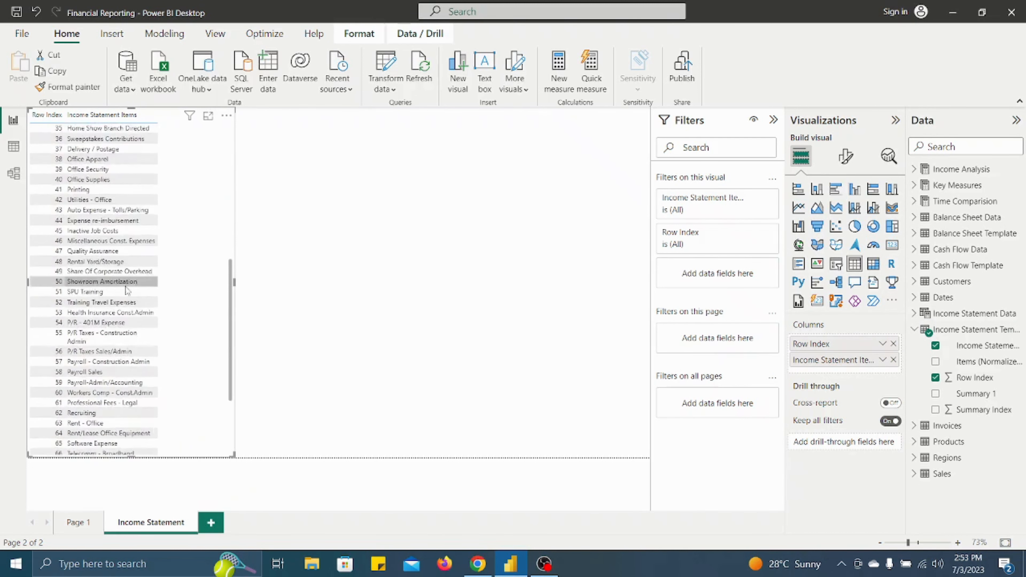
scroll(101, 242, "up", 15)
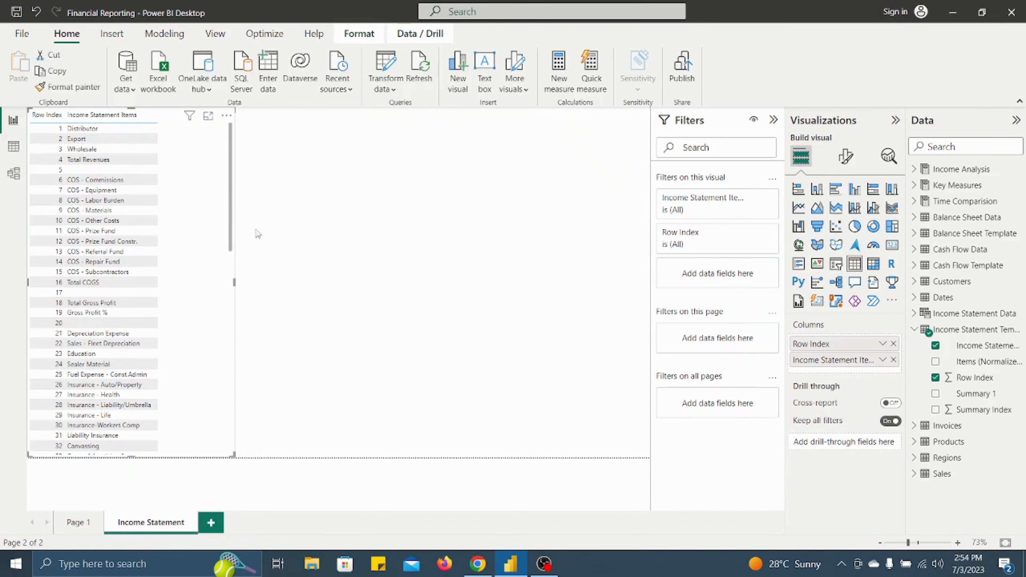
left_click_drag(235, 284, 369, 283)
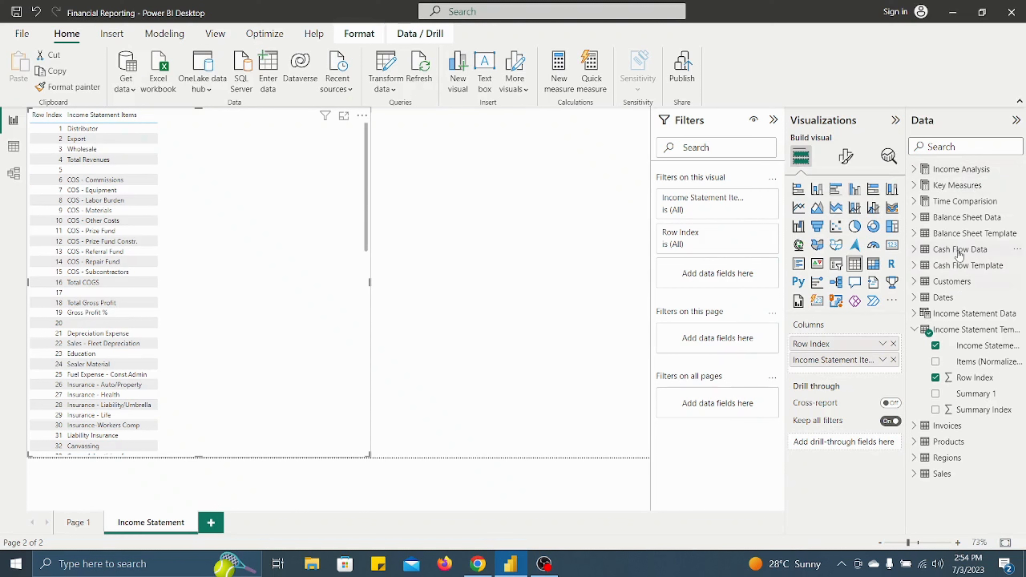
- Create a new measure named Selected Year Actuals in the Income Analysis table and begin a new formula line
right_click(963, 174)
key("Escape")
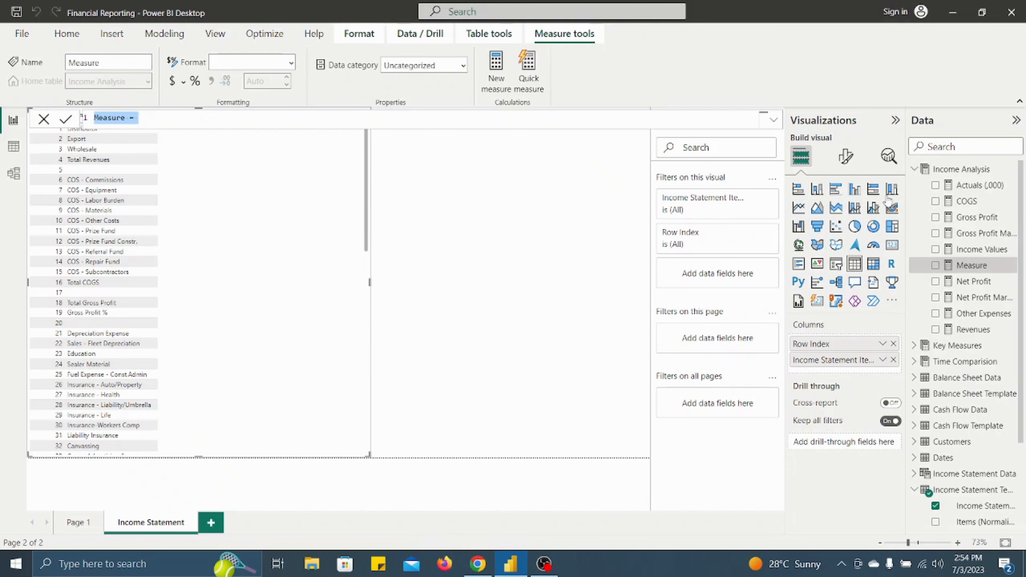
type("Se")
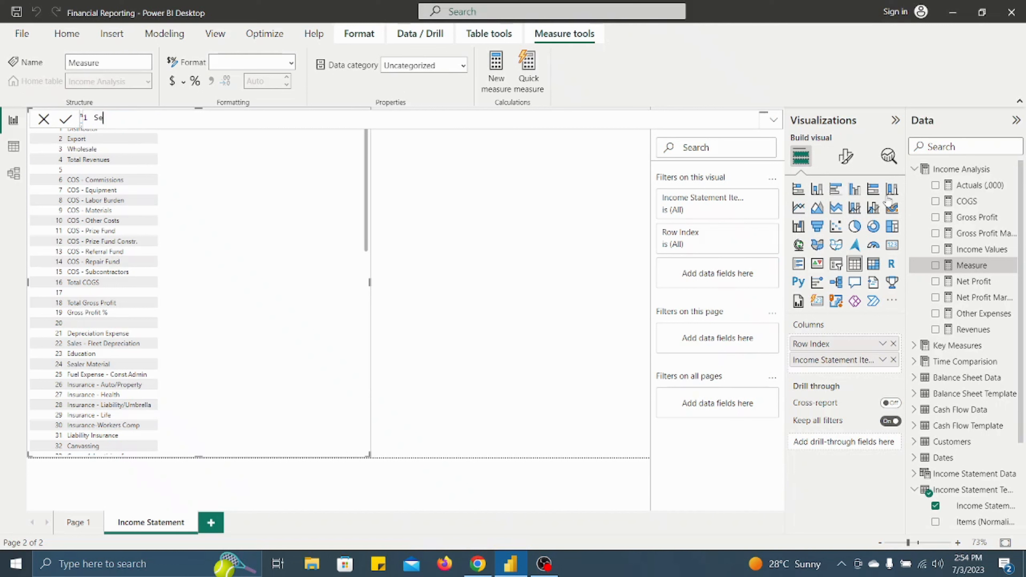
type("lected Year A")
type("cu")
type("tuals")
type(" =")
key("shift+Return")
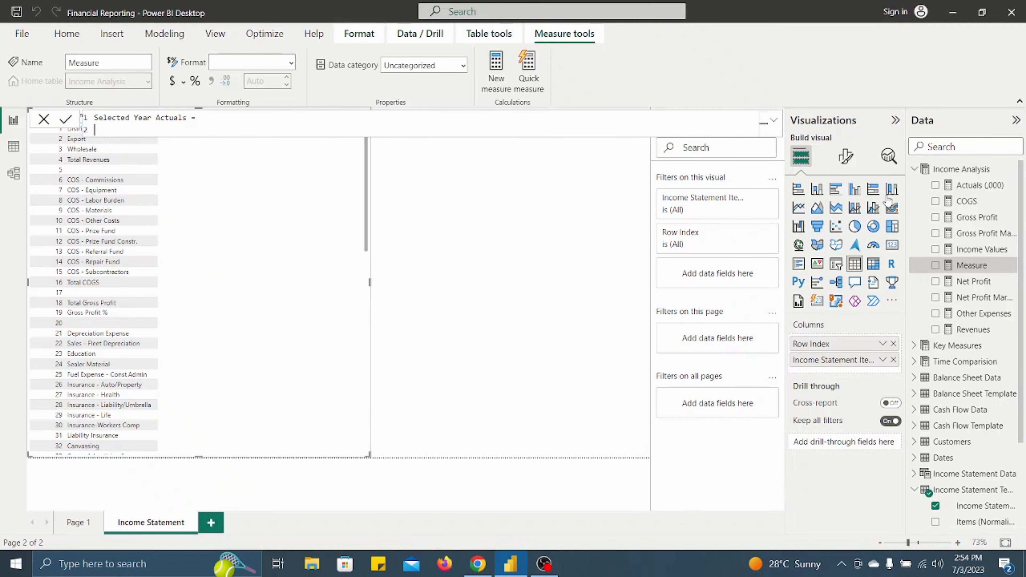
- Declare a variable CurrentItem in the measure using the SELECTEDVALUE function
type("VAR CurrentItem = Sele")
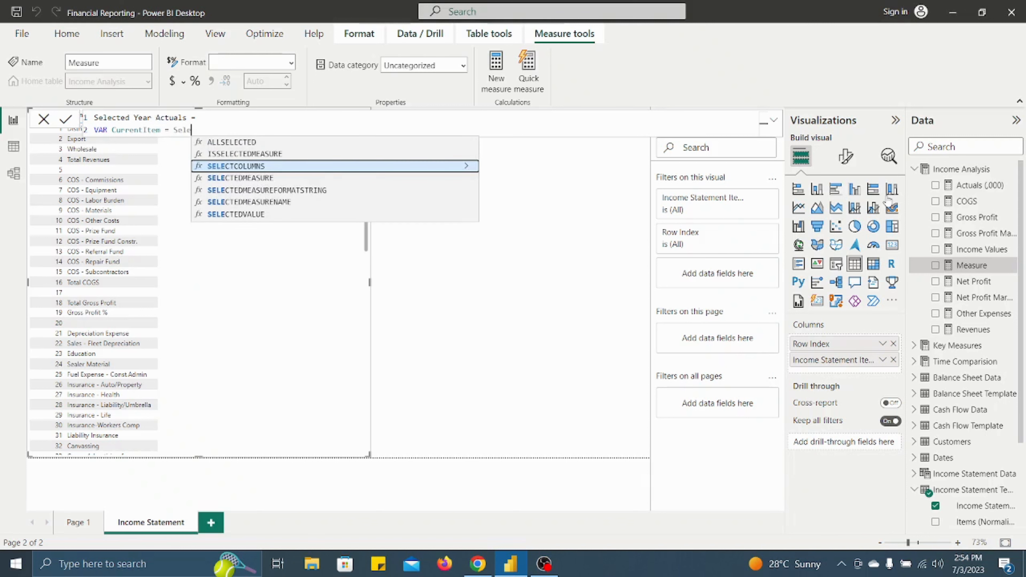
key("Down")
key("Down")
key("Down")
key("Down")
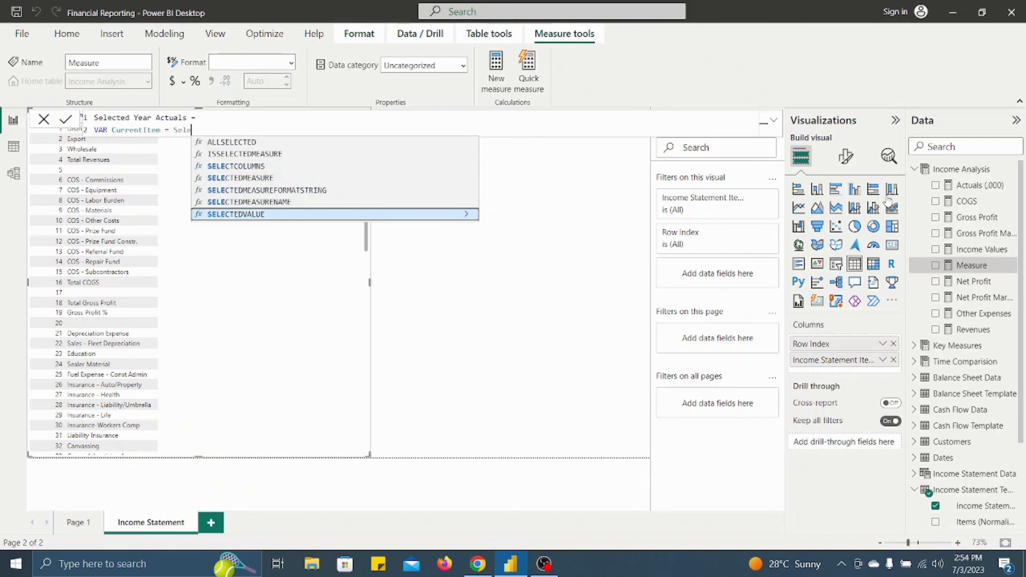
key("Tab")
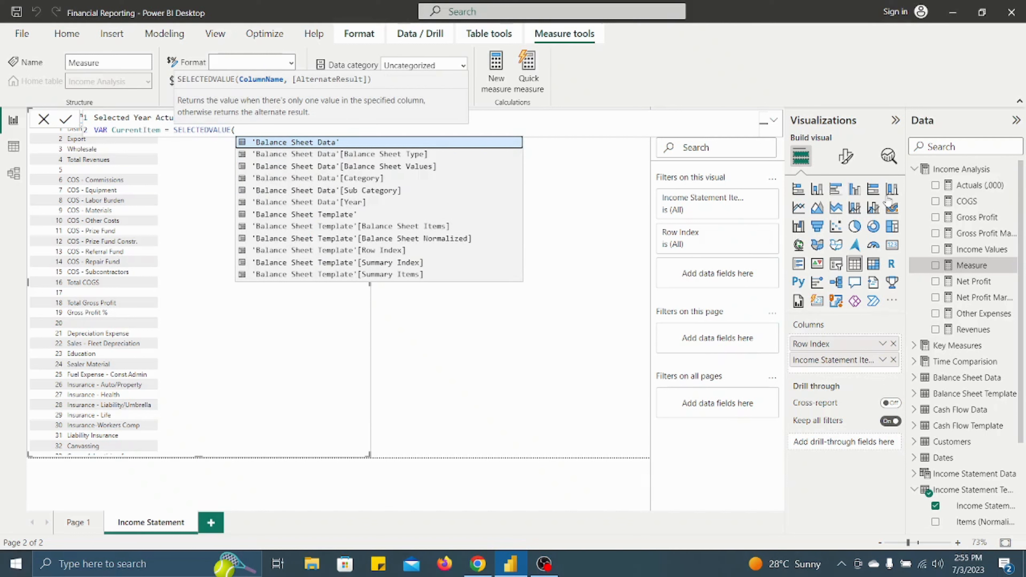
- Use 'Income Statement TemplateTemplate'[Items (Normalized)] as the SELECTEDVALUE column and close the function
type("norma")
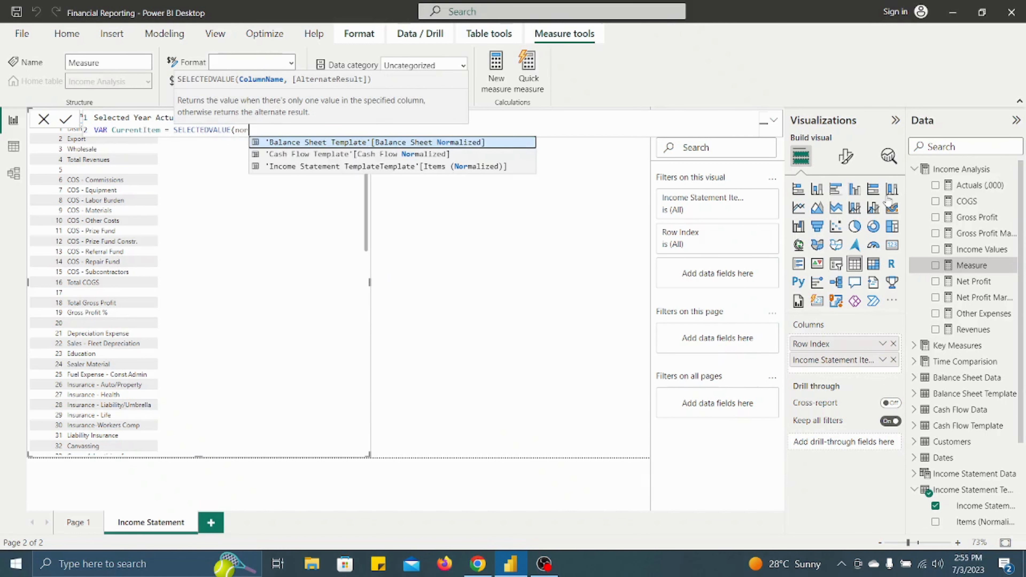
key("Down")
key("Down")
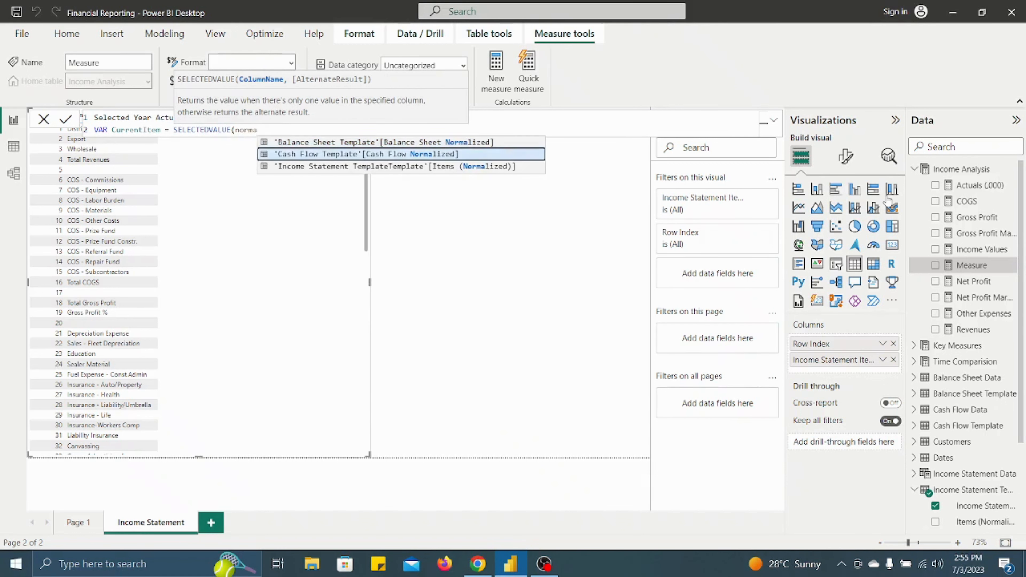
key("Tab")
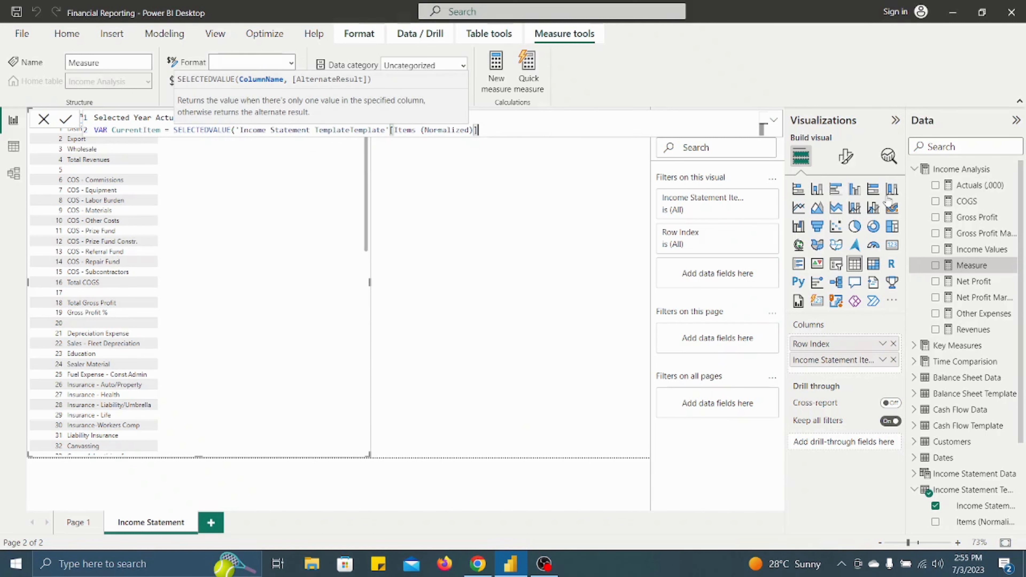
type(")")
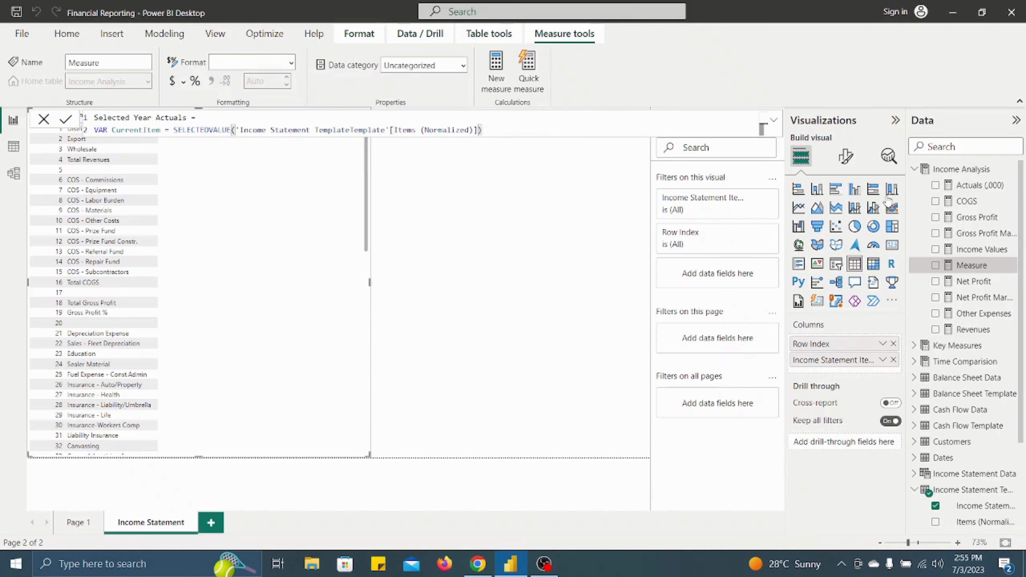
- Add a Return statement below the CurrentItem variable, separated from it by a blank line
key("shift+Return")
key("shift+Return")
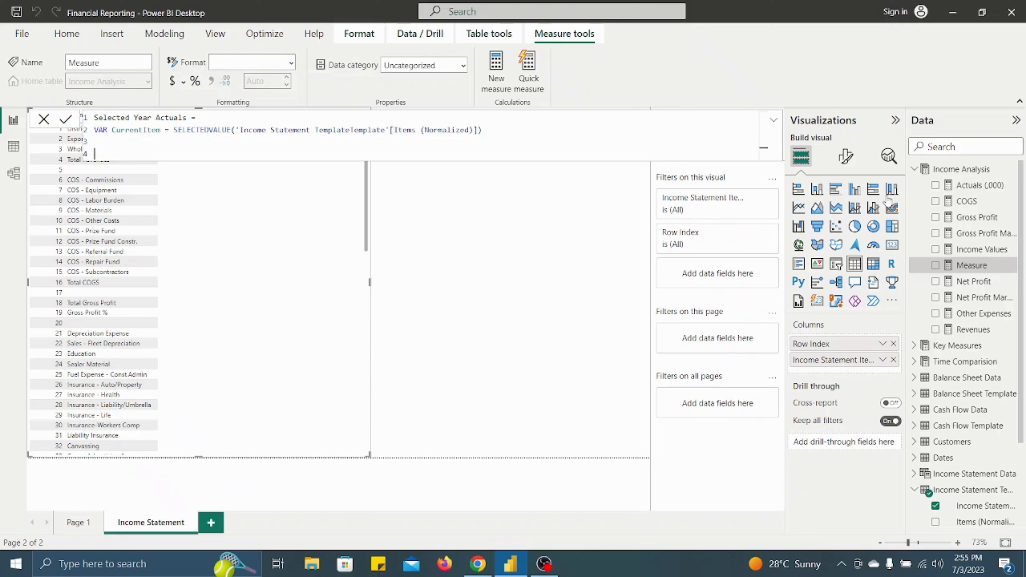
type("Return")
key("alt")
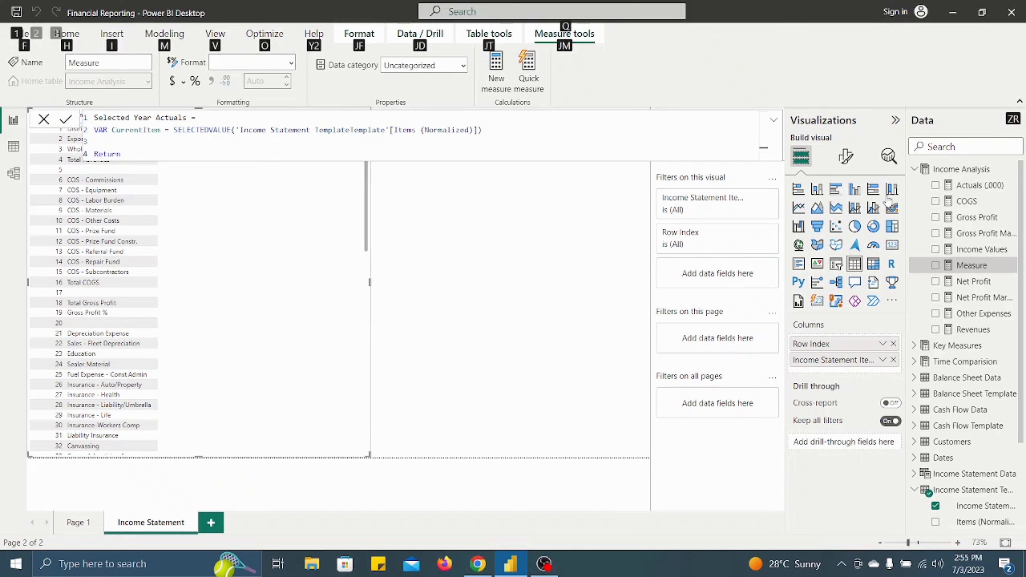
- Start a SWITCH function with TRUE() as its expression, leaving a blank line below Return
key("shift+Return")
key("shift+Return")
type("S")
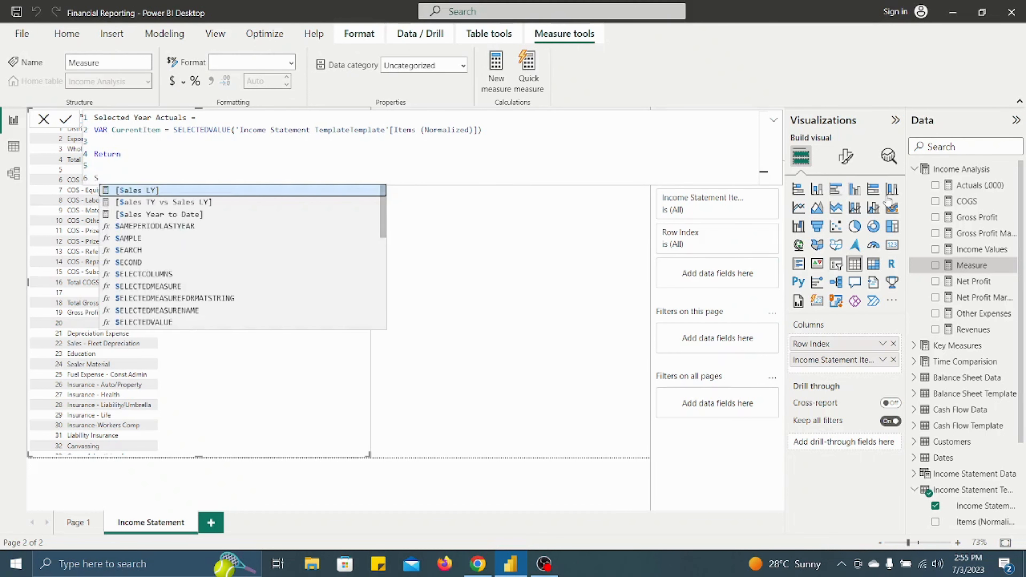
type("WITCH(")
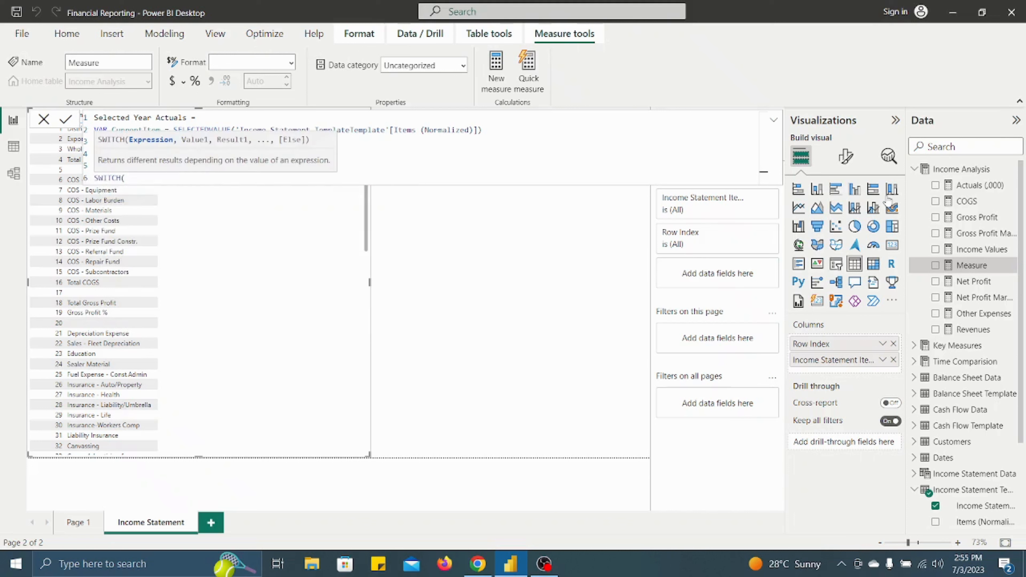
type(" True")
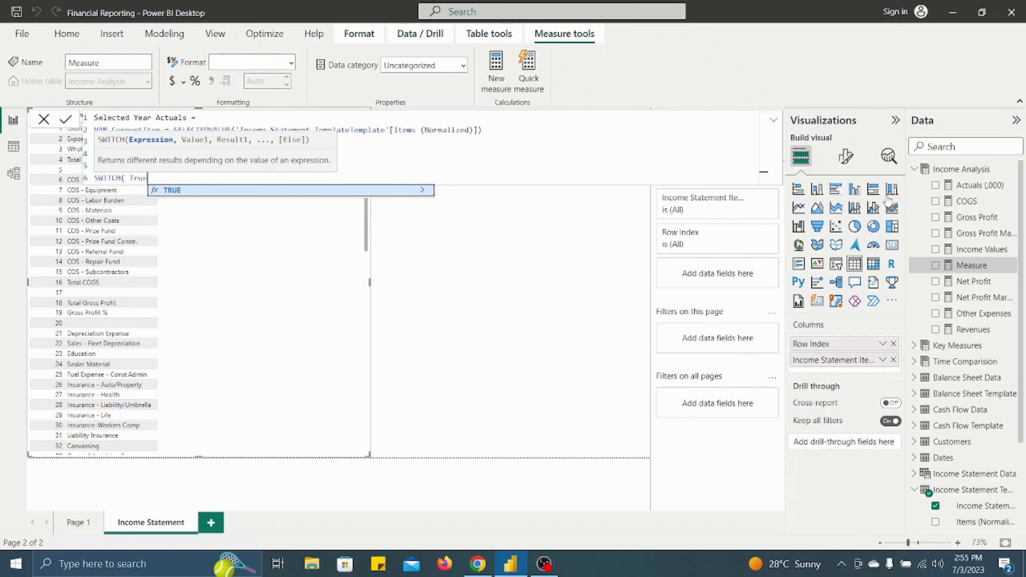
key("Tab")
type(",")
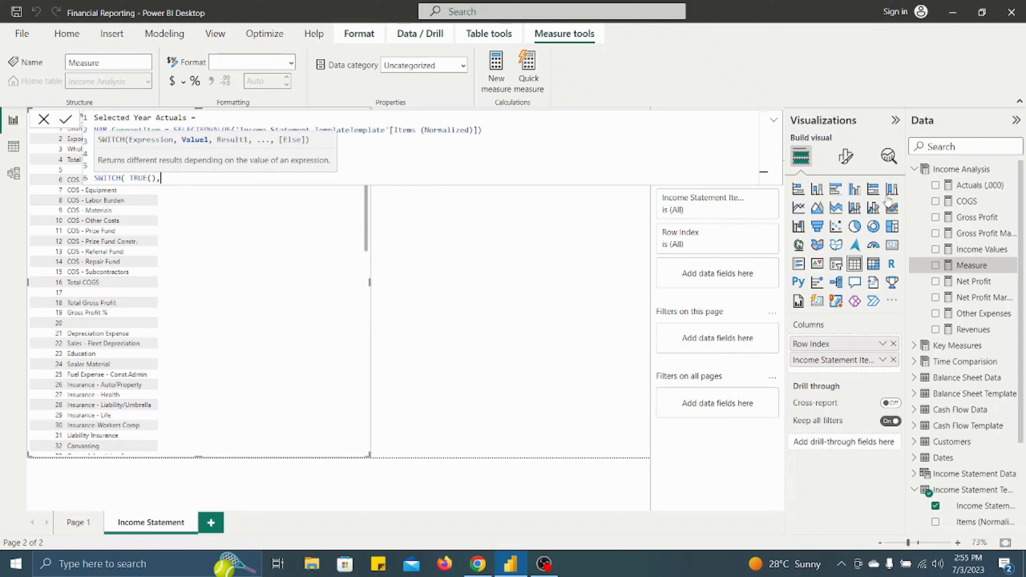
- Enter CurrentItem = "Total Revenues" as the first SWITCH condition, leaving a blank line above it
key("shift+Return")
key("shift+Return")
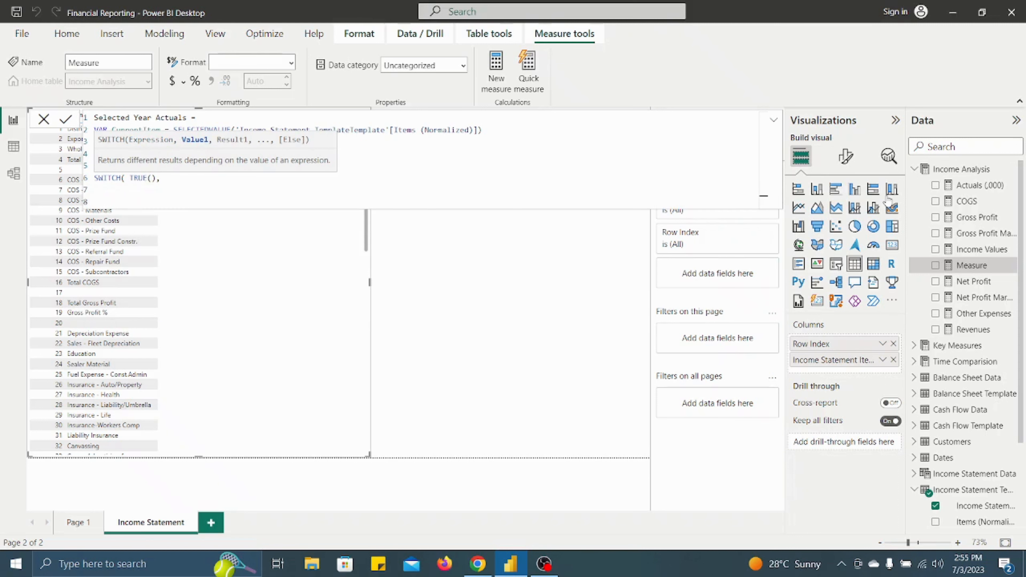
type("Curr")
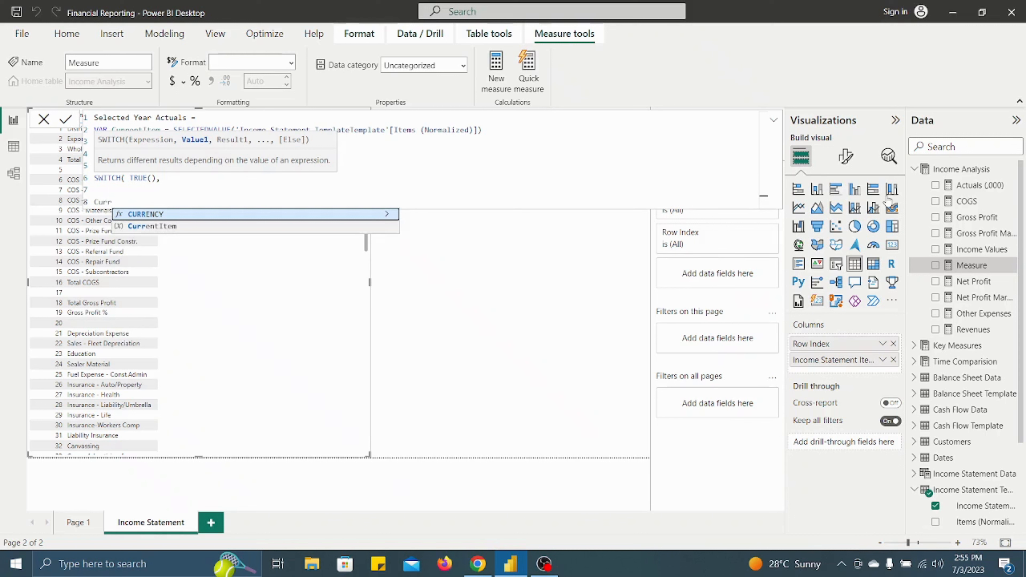
key("Down")
key("Tab")
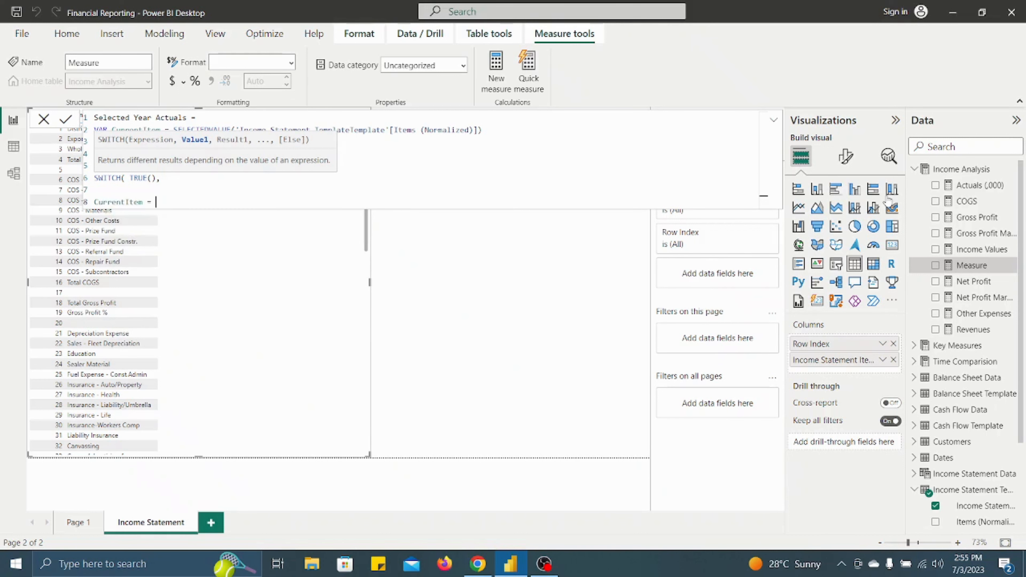
type("= \"Total Revenues\", Divi")
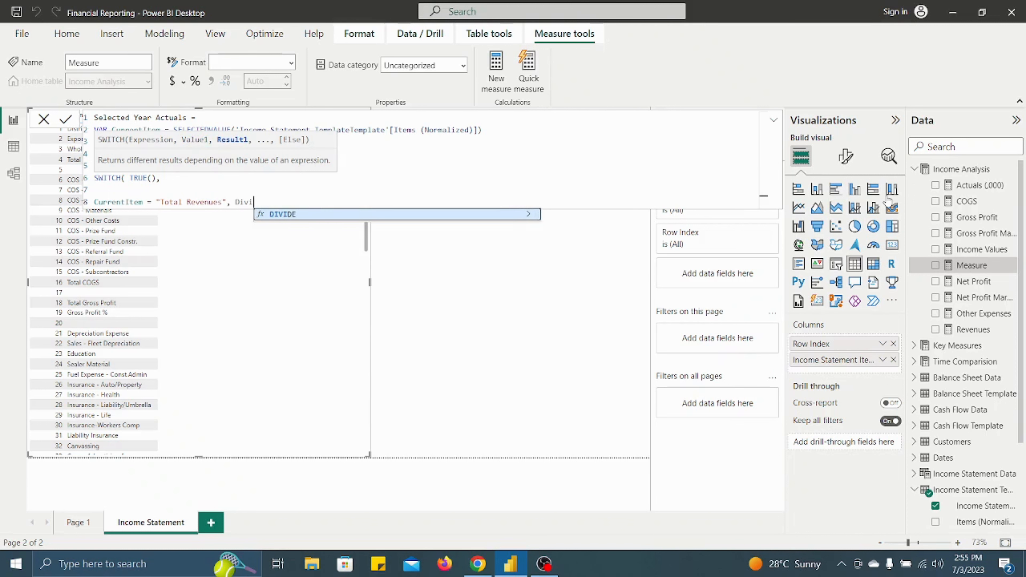
- Set the Total Revenues result to DIVIDE([Revenues],1000,0) and close the SWITCH function
key("Tab")
type("(")
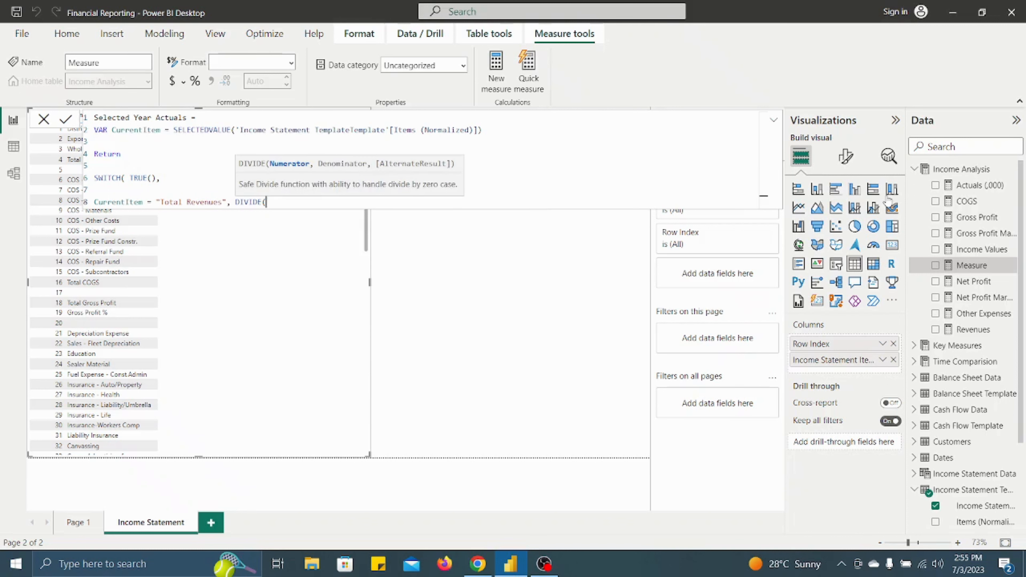
type("reve")
type(",100")
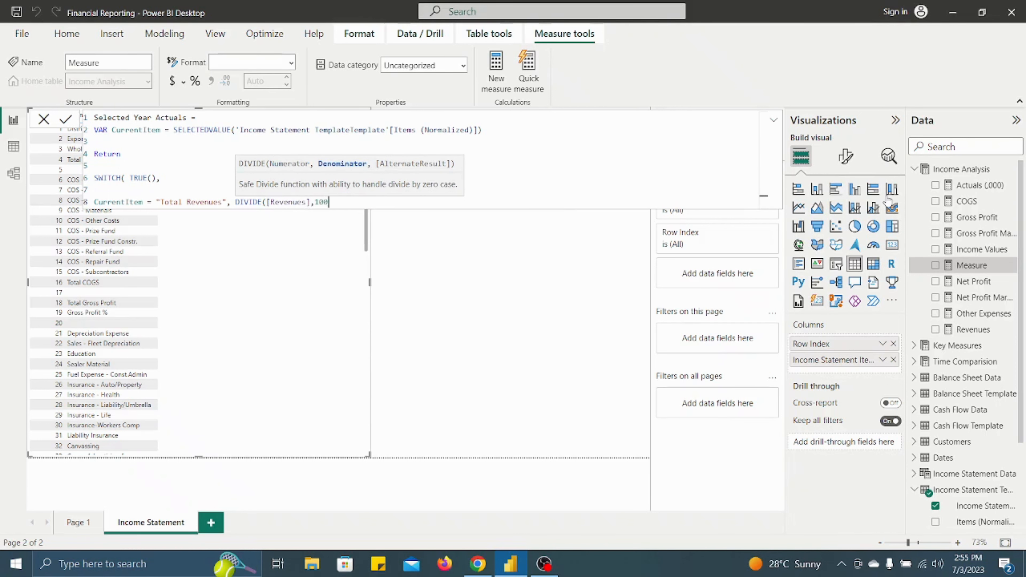
type("0,0)")
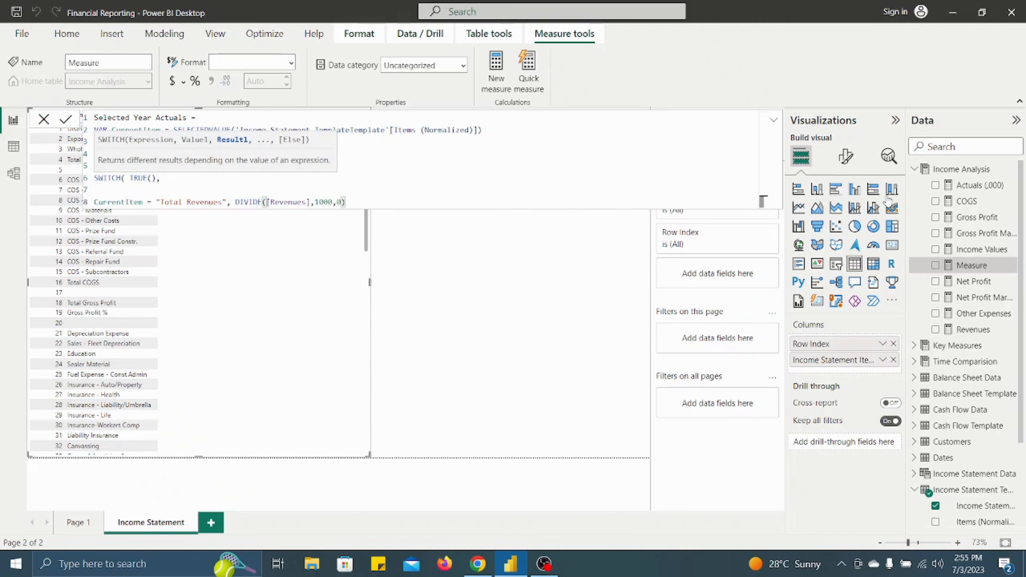
type(",")
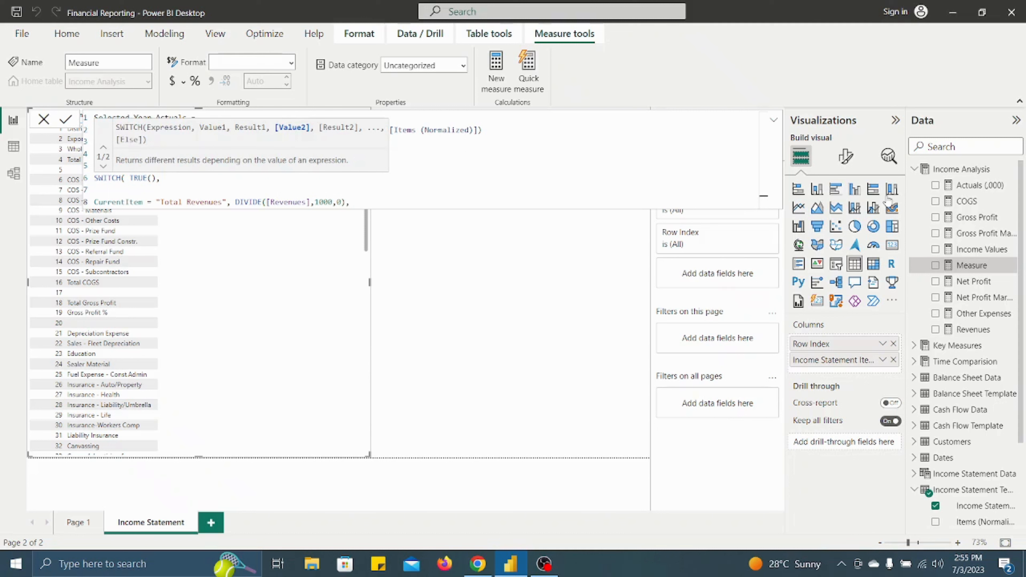
key("BackSpace")
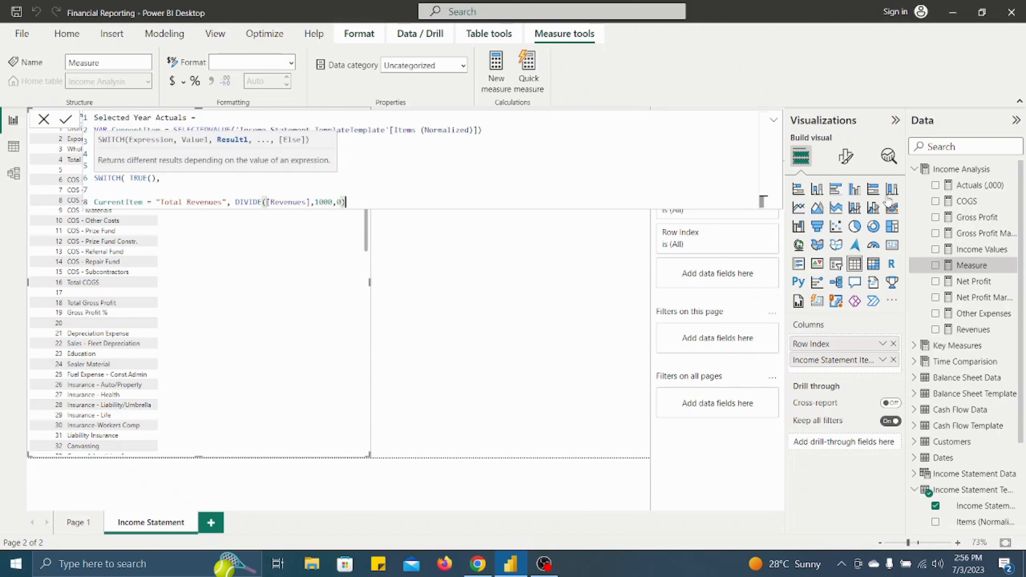
type(")")
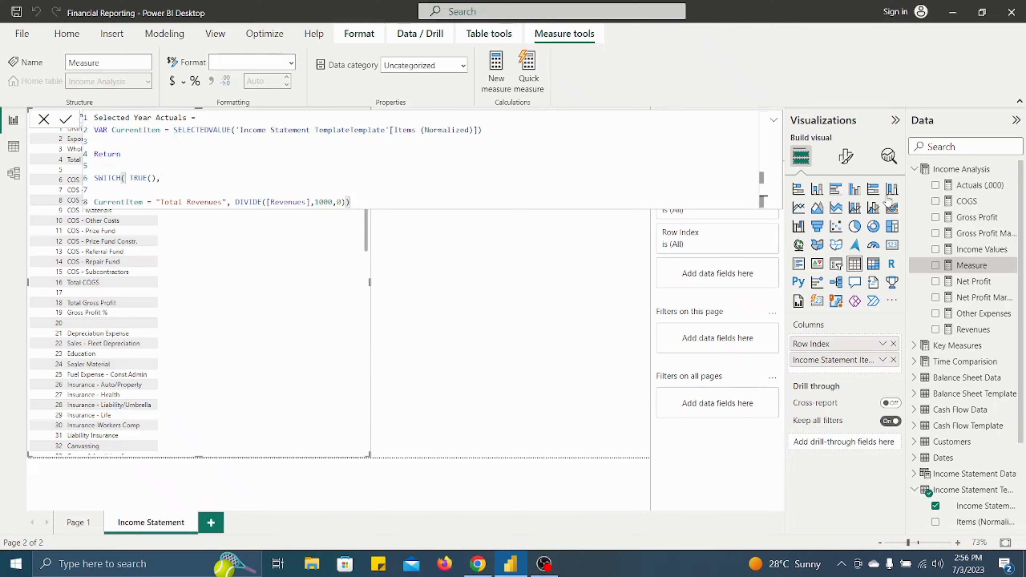
- Commit the Selected Year Actuals measure and add it as a column to the income statement table
key("Return")
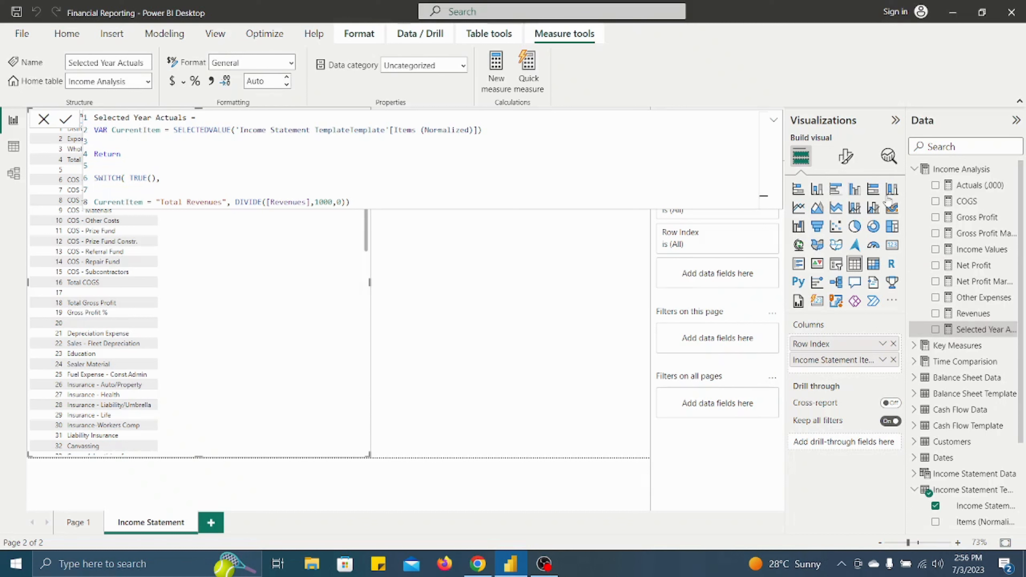
left_click(480, 259)
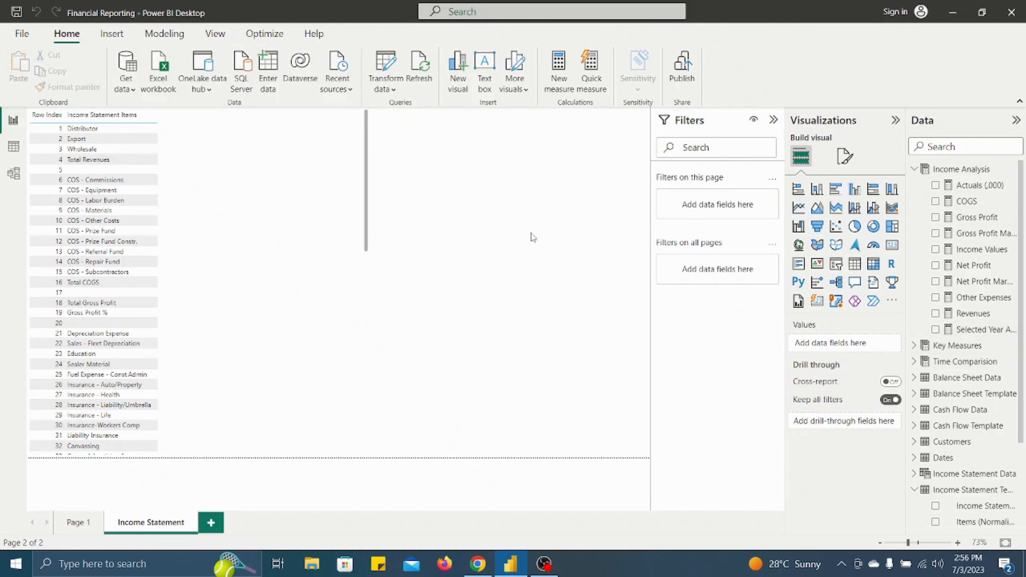
left_click_drag(982, 329, 267, 178)
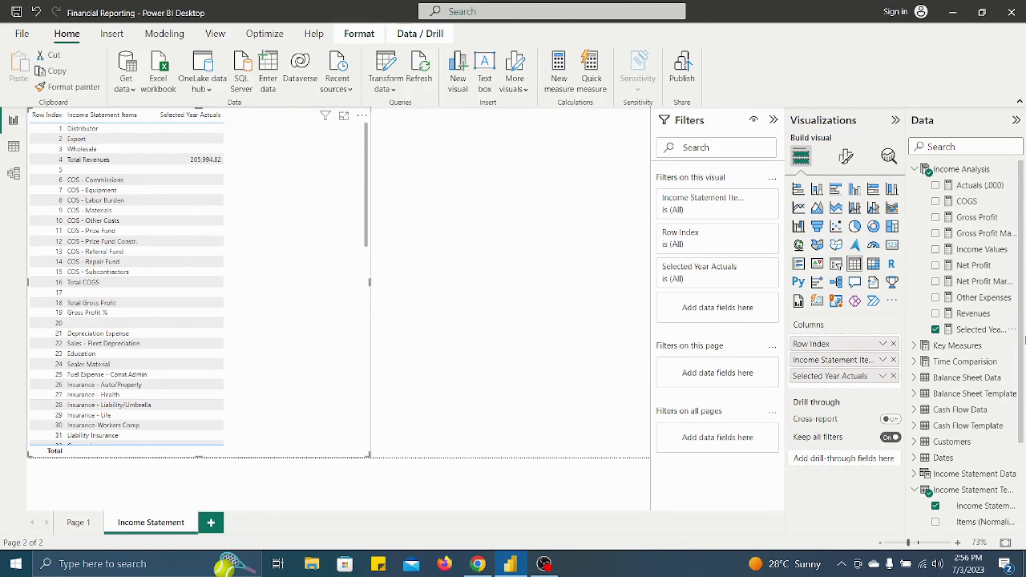
- Reopen the Selected Year Actuals formula and replace the SWITCH closing parenthesis with a comma and a new line
left_click(993, 336)
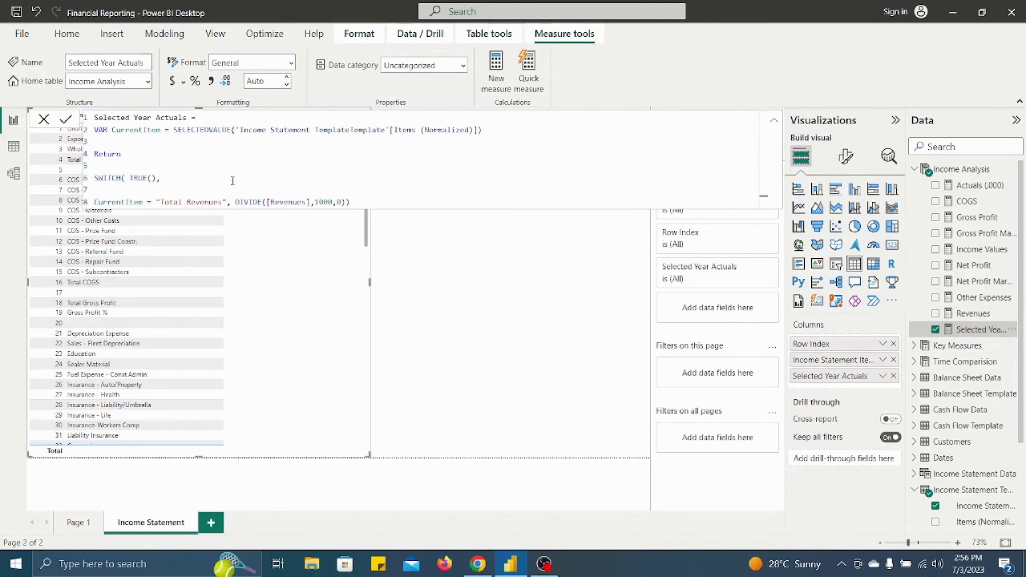
left_click(353, 202)
key("BackSpace")
type(",")
key("shift+Return")
- Enter CurrentItem = "Total COGS" as the second SWITCH condition
type("C")
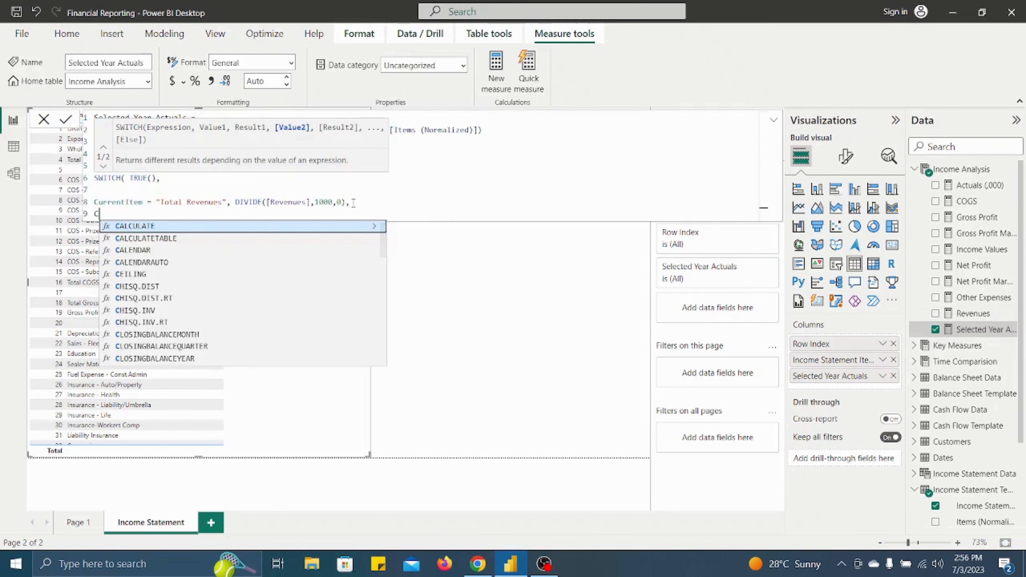
type("urrent")
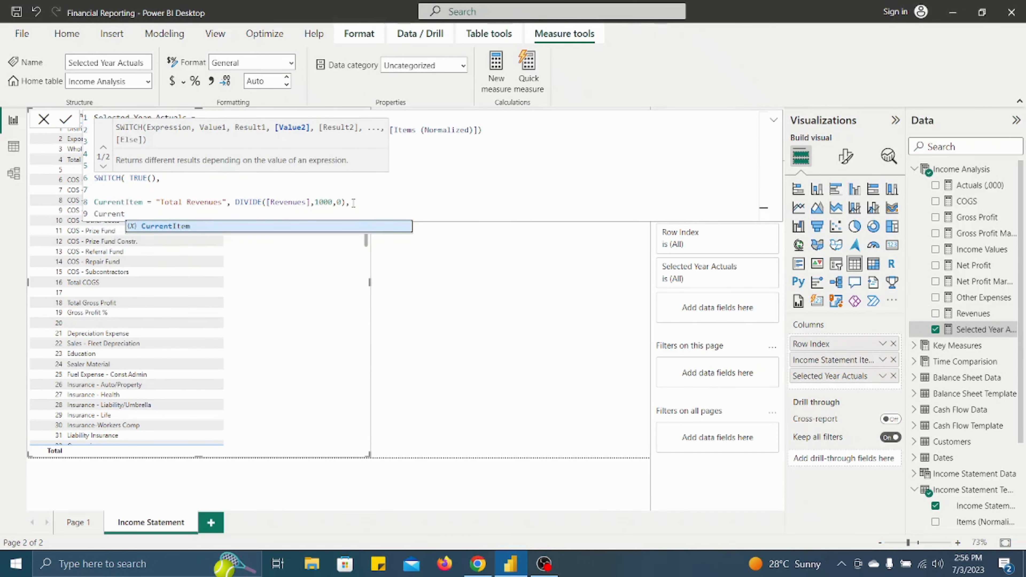
key("Tab")
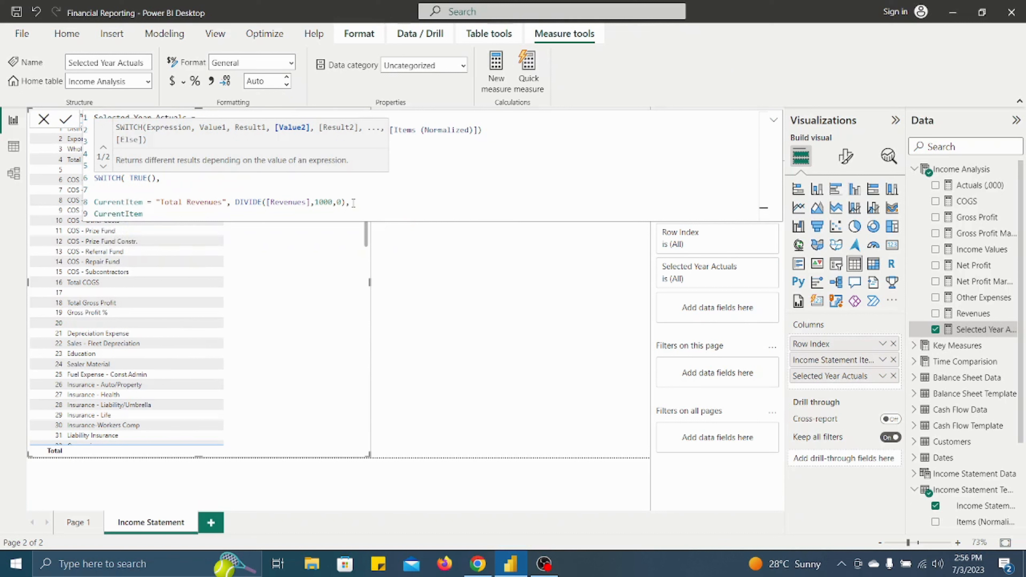
type("= T")
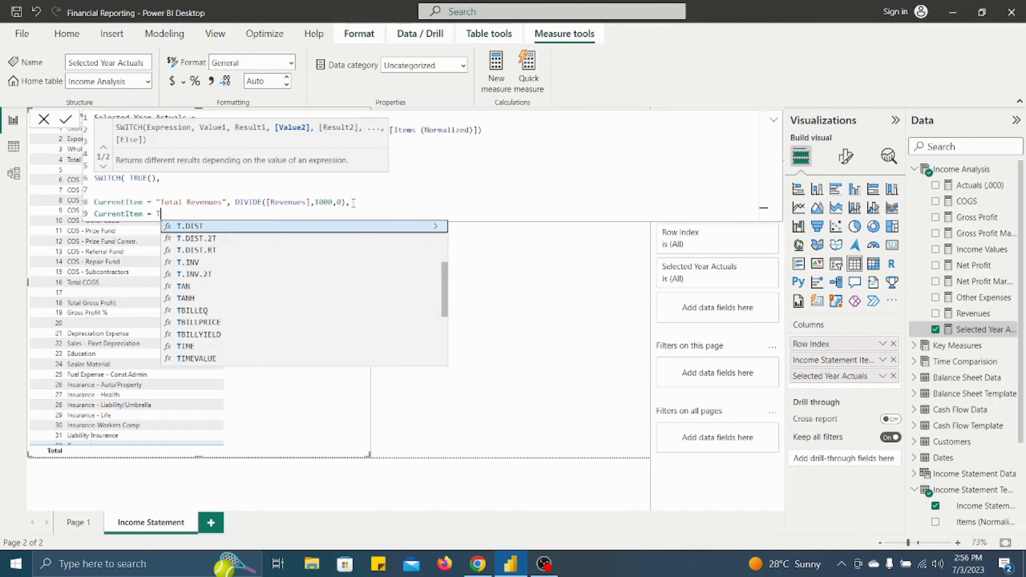
type("otal")
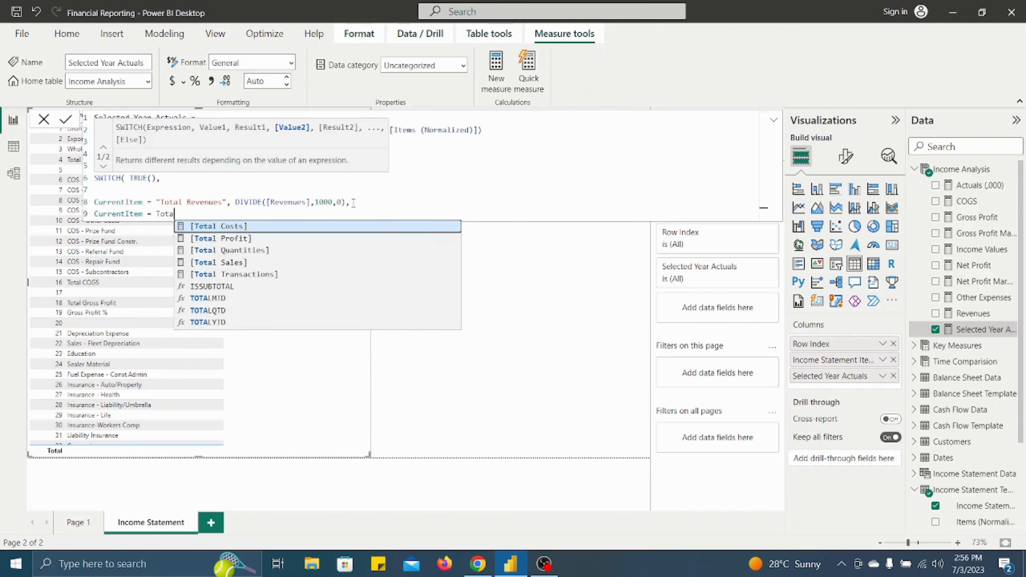
key("BackSpace")
key("BackSpace")
key("BackSpace")
key("BackSpace")
key("BackSpace")
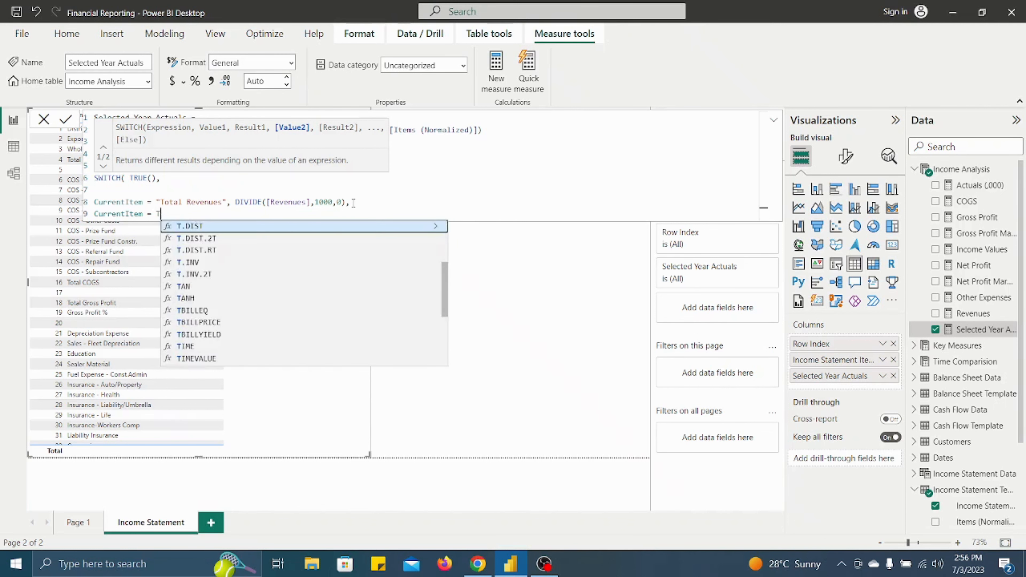
type("\"To")
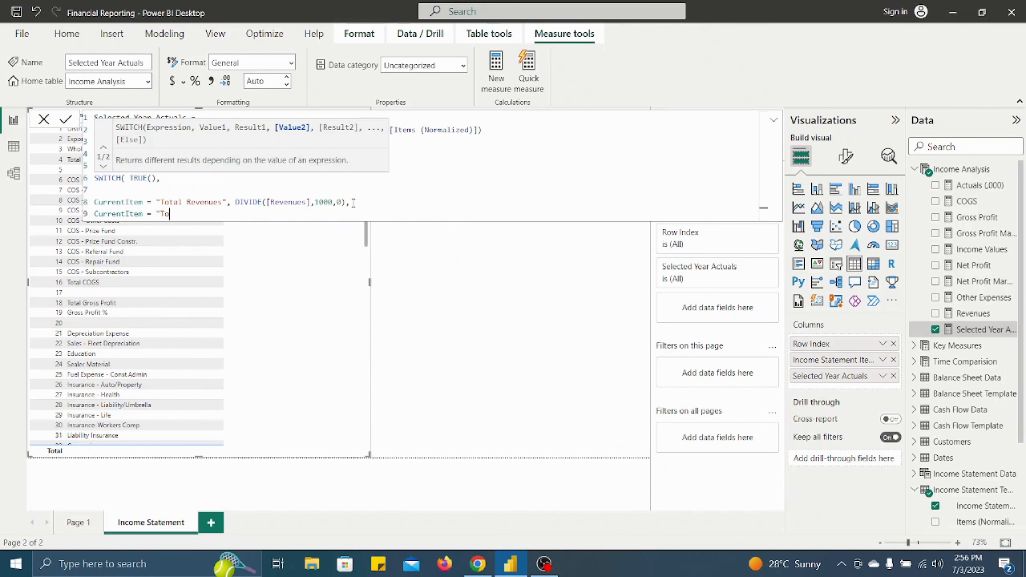
type("tal COGS\", Divi")
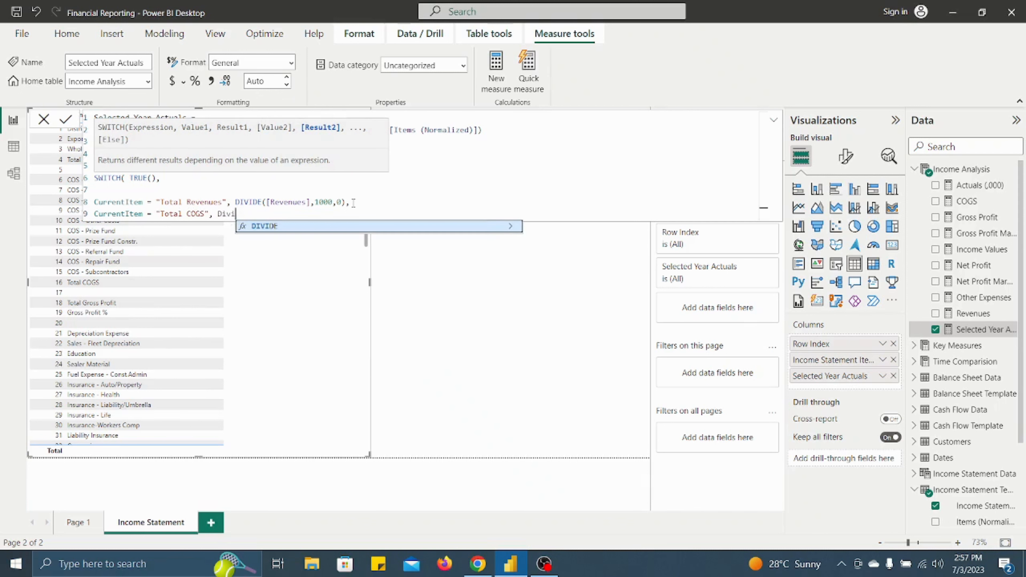
- Set the Total COGS result to DIVIDE([COGS],1000,0), followed by a comma
key("Tab")
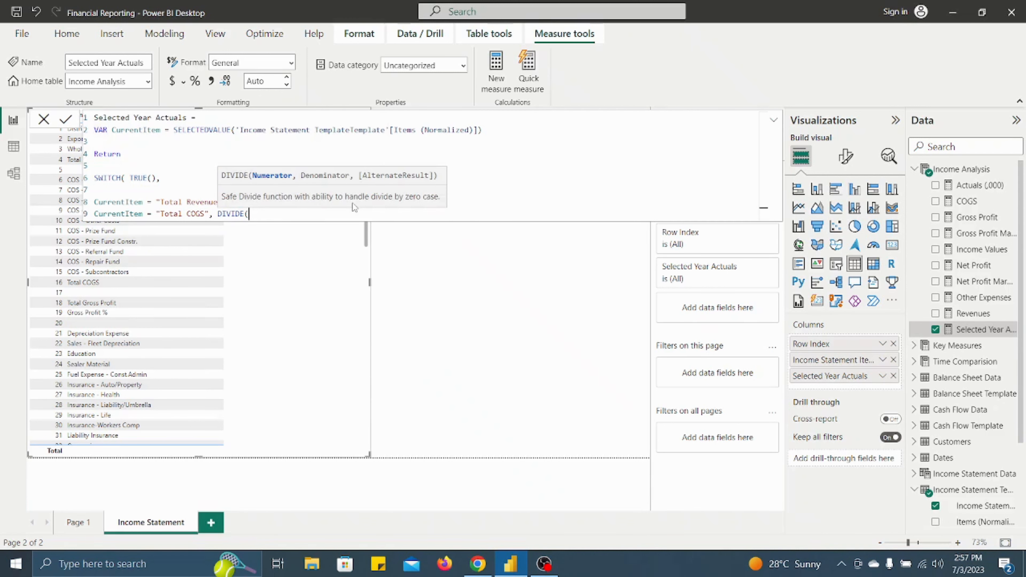
type("COG")
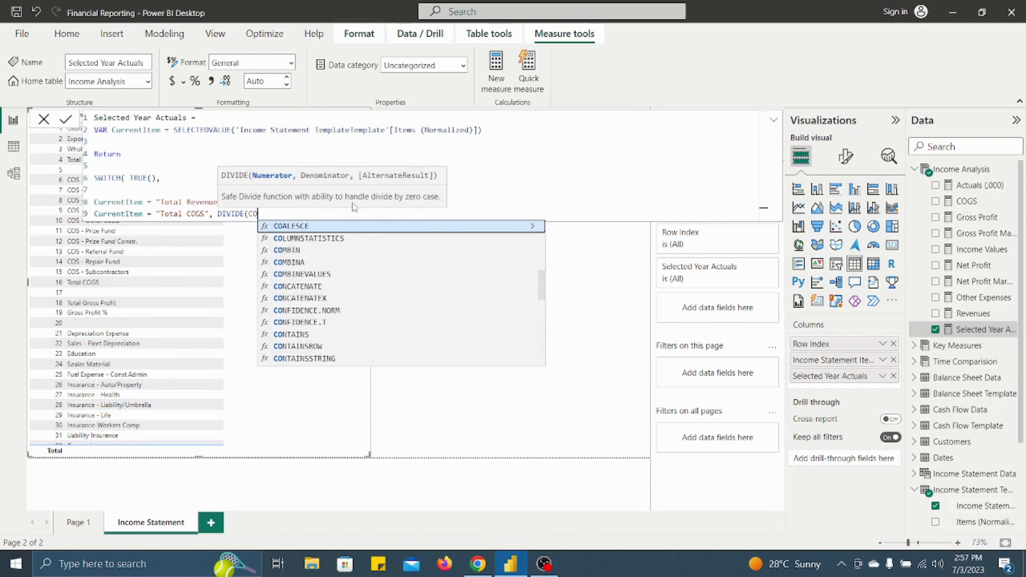
key("Tab")
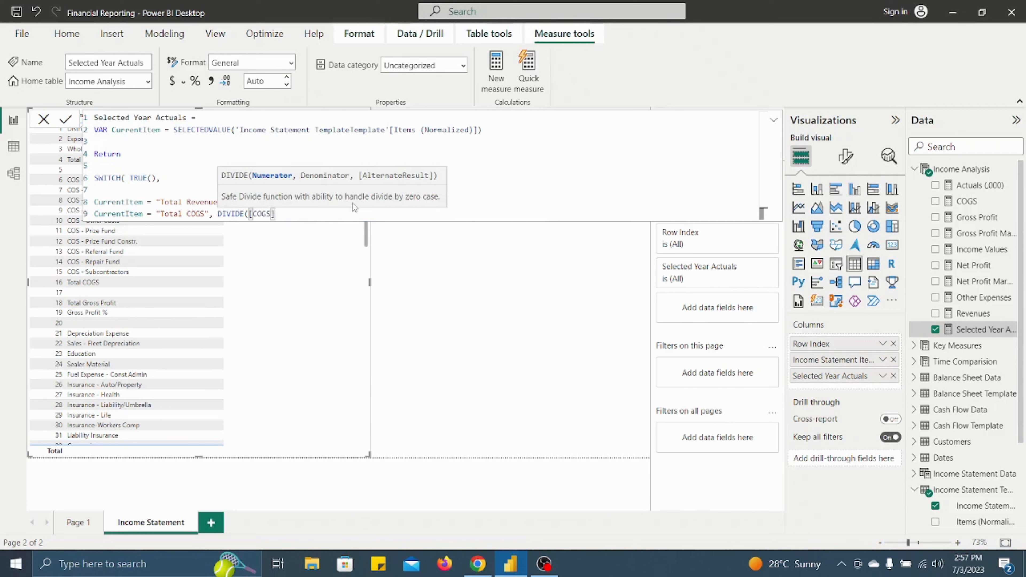
type(",10001")
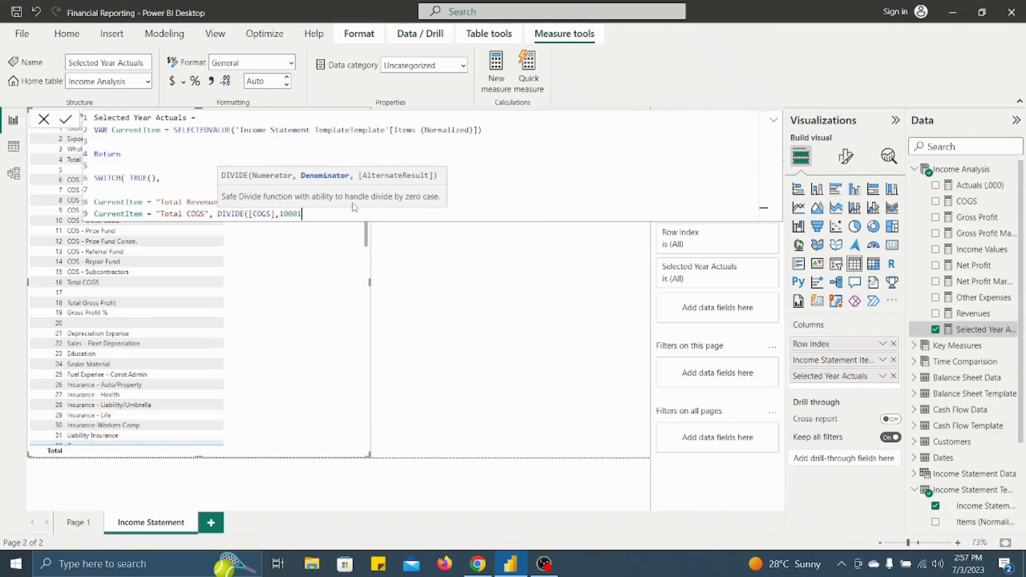
key("BackSpace")
type(",0),")
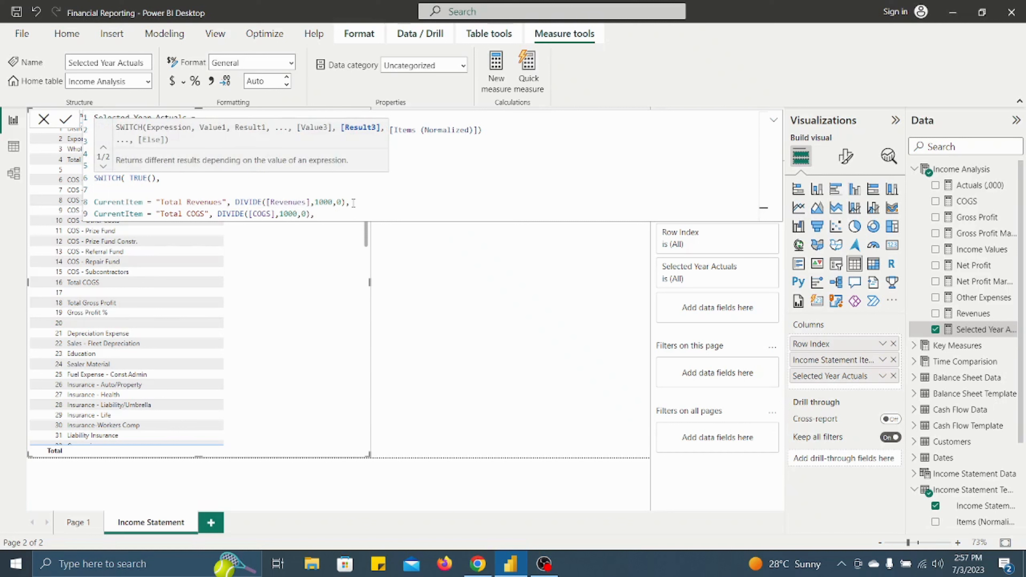
- Enter CurrentItem = "Total Gross Profit" on a new line as the third SWITCH condition
key("shift+Return")
type("Curre")
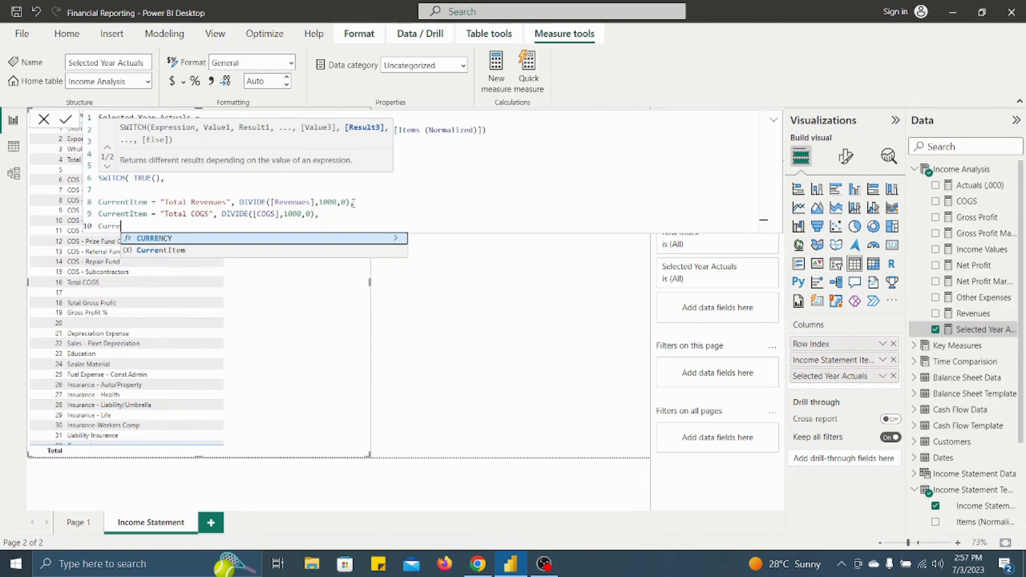
key("Down")
key("Tab")
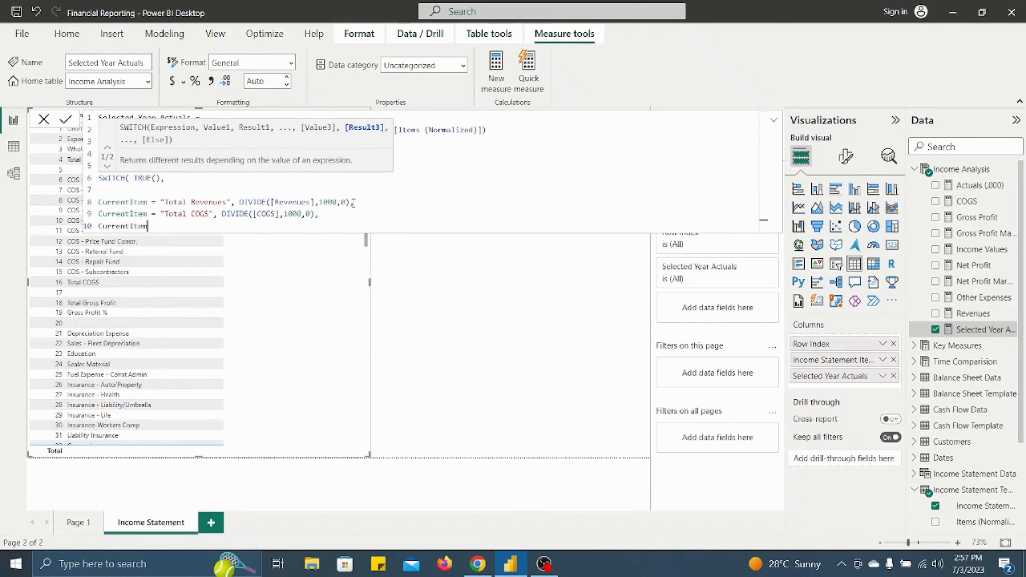
type("= \"Total Gross Profit\", Divi")
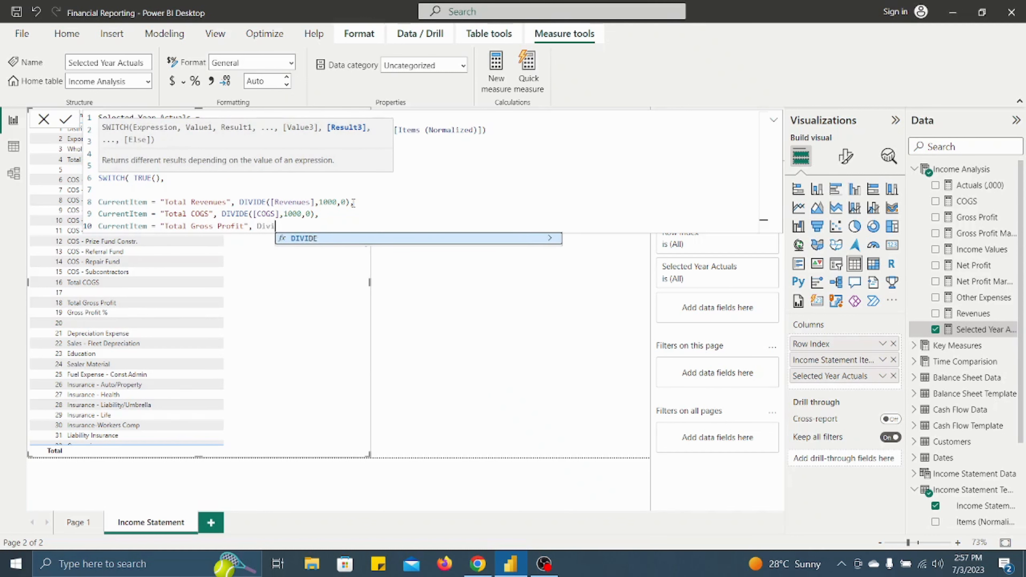
- Set the Total Gross Profit result to DIVIDE([Gross Profit],1000,0), followed by a comma
key("Tab")
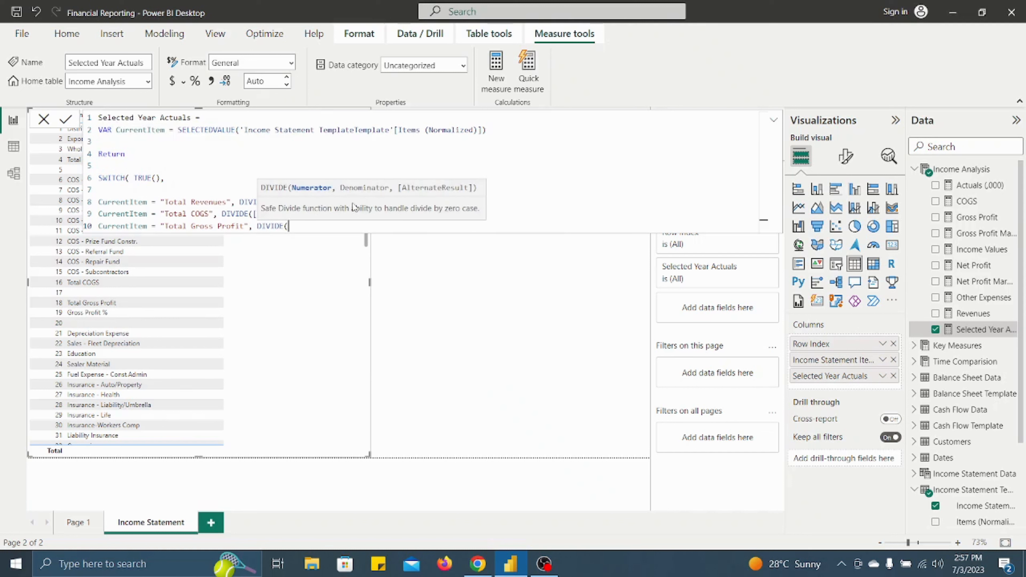
type("Gross")
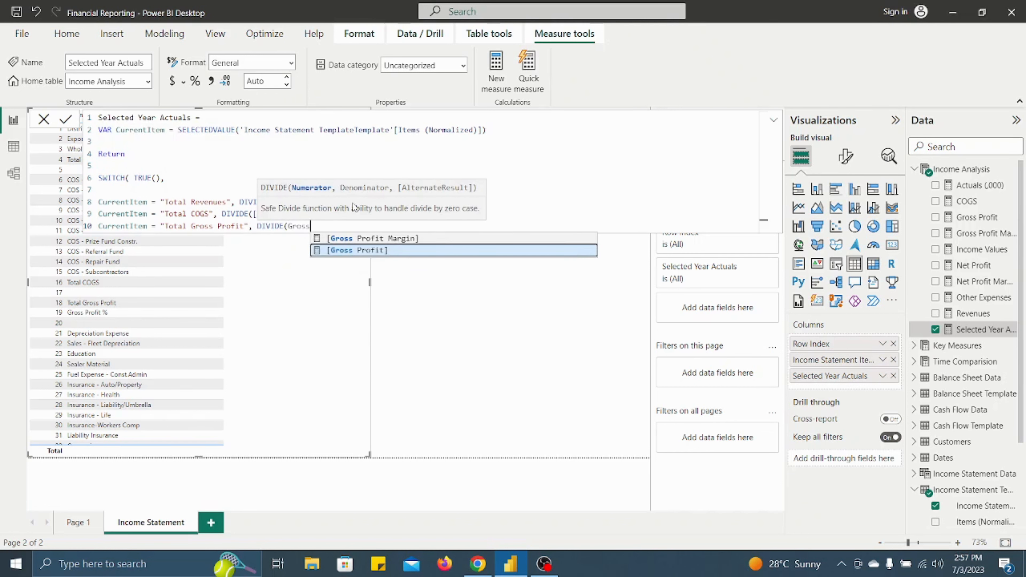
key("Tab")
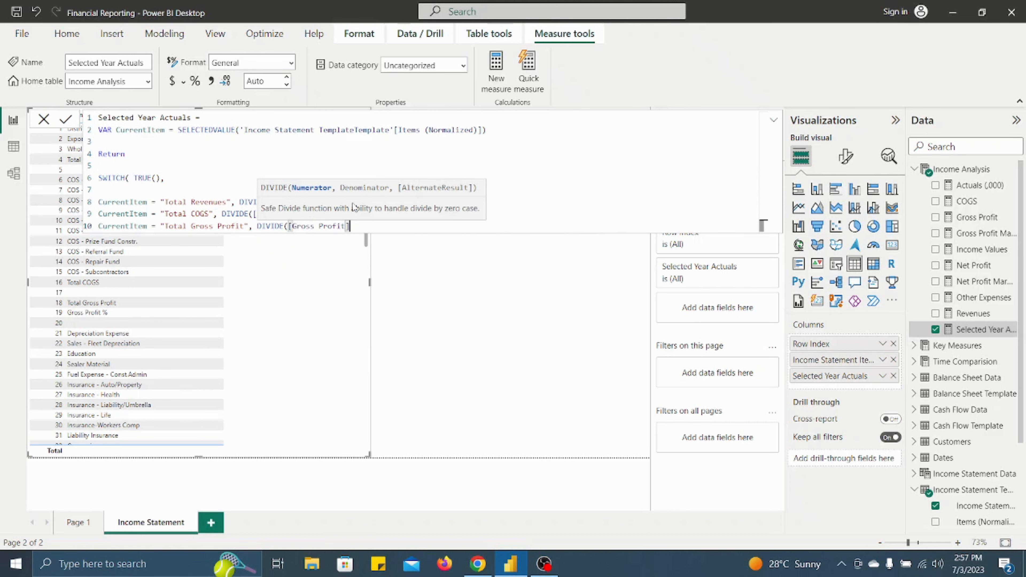
type(",")
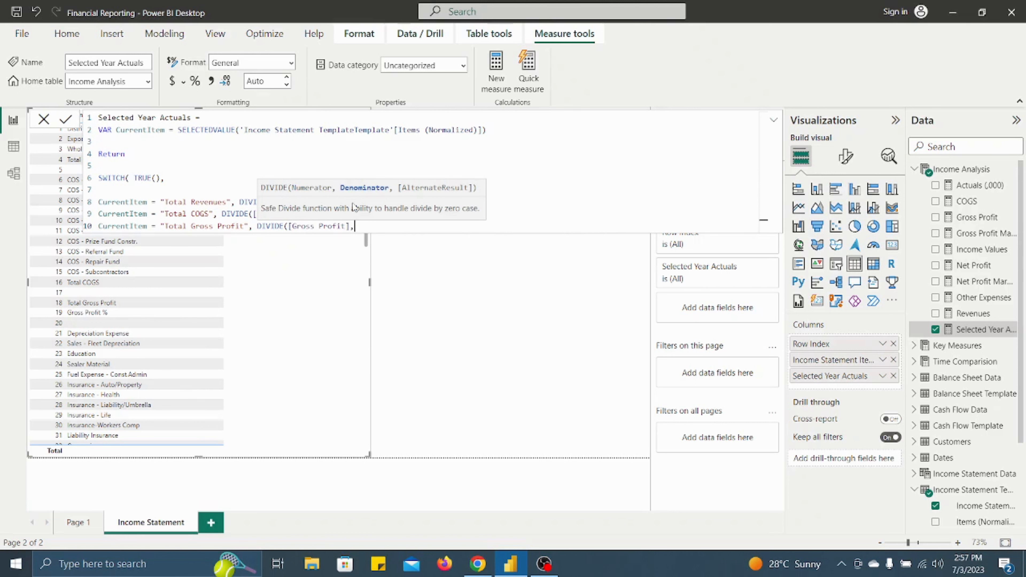
type("1000,0)")
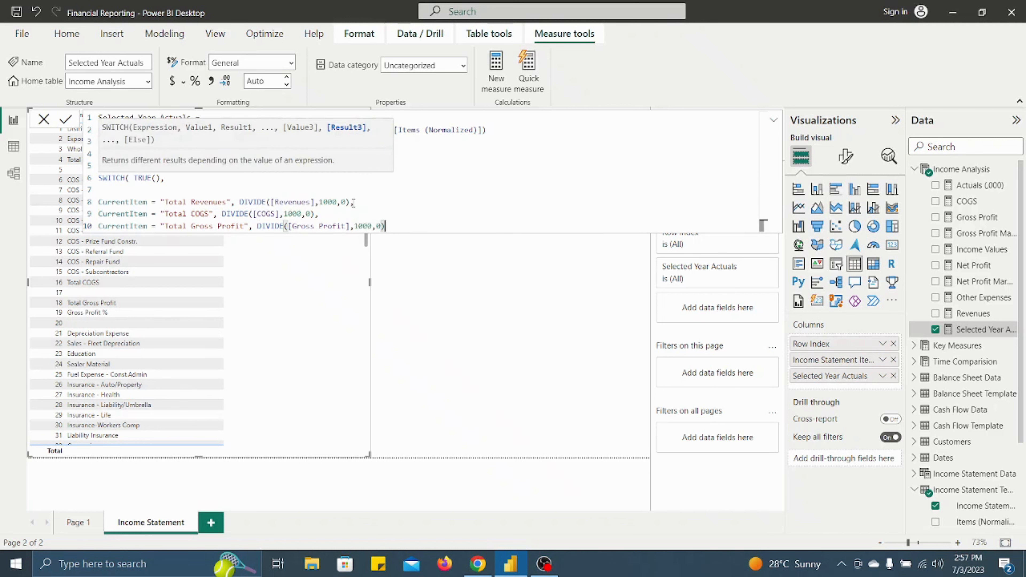
type(",")
- Start the fourth SWITCH condition on a new line with CurrentItem and an equals sign
key("shift+Return")
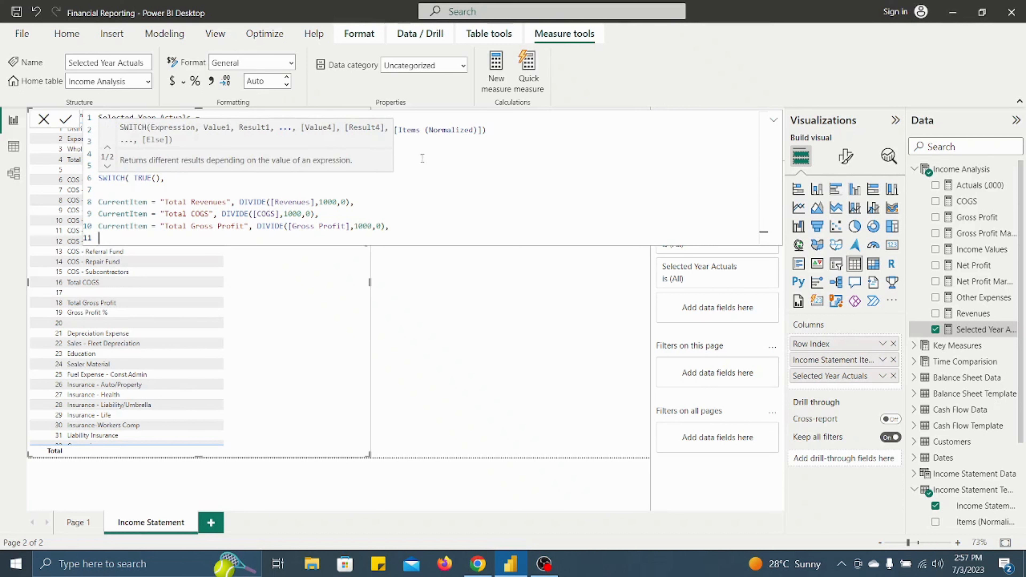
left_click(391, 226)
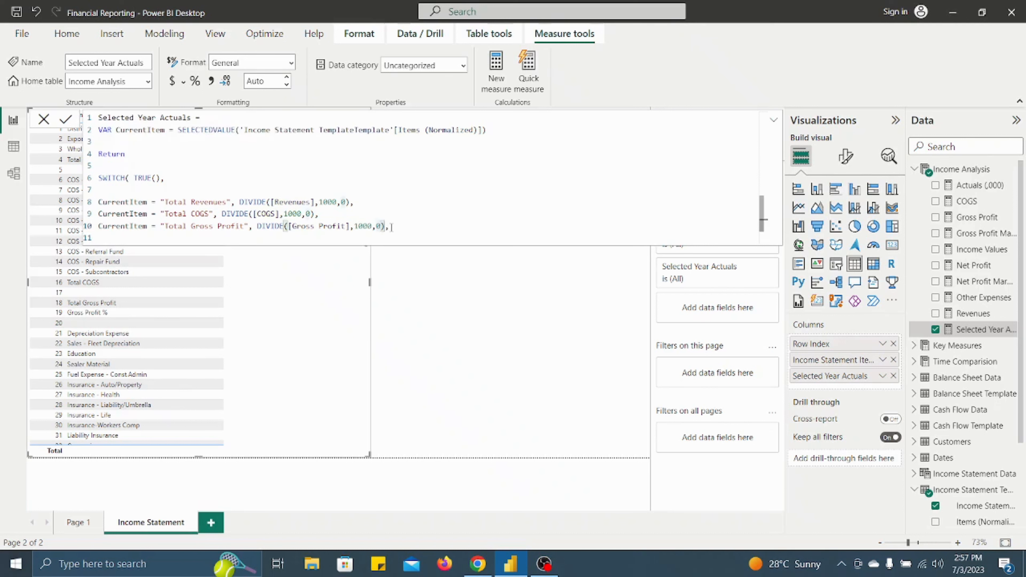
left_click(301, 240)
type("Cur")
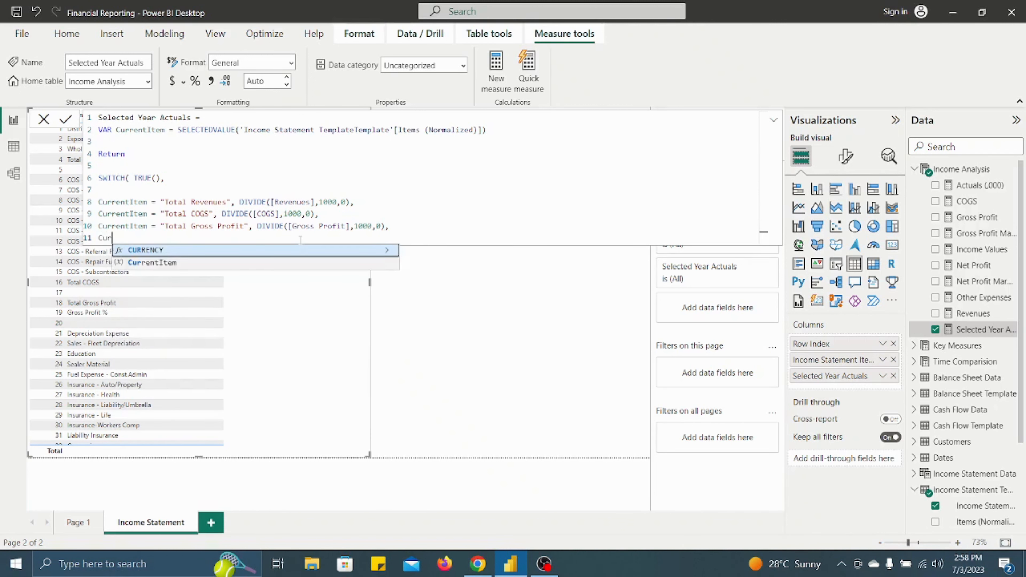
type("rent")
key("Tab")
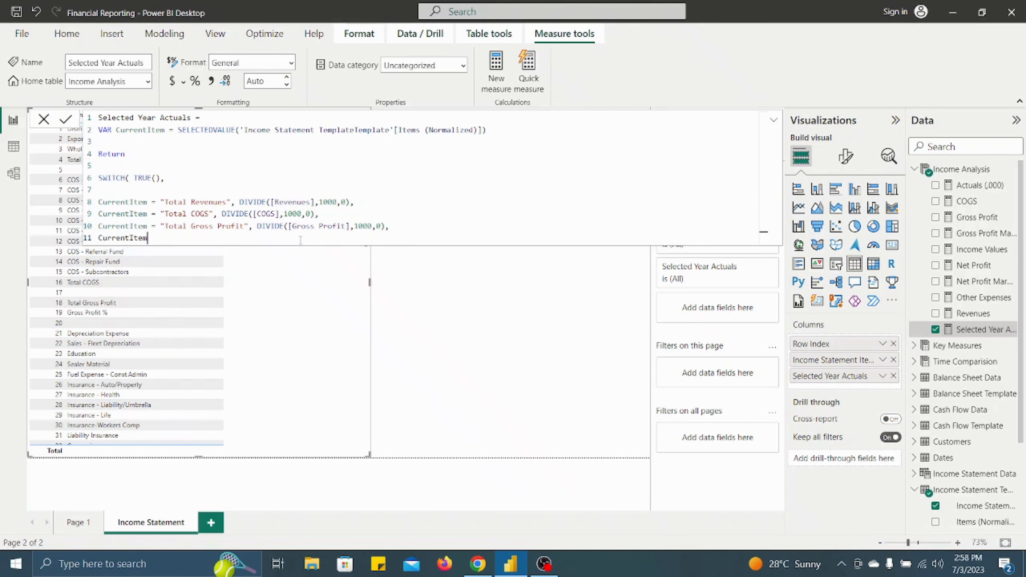
type("= Gross")
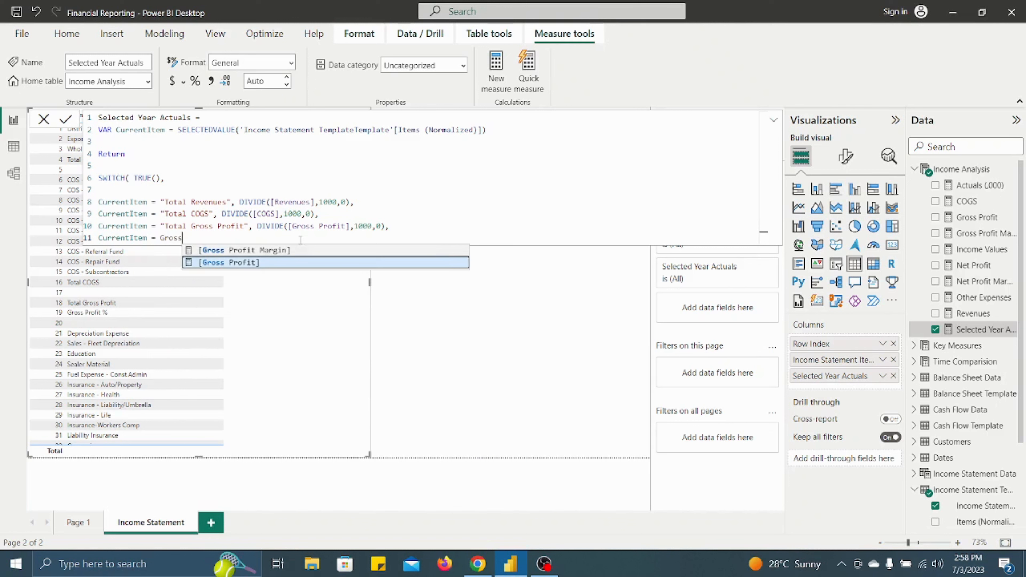
key("BackSpace")
key("BackSpace")
key("BackSpace")
key("BackSpace")
key("BackSpace")
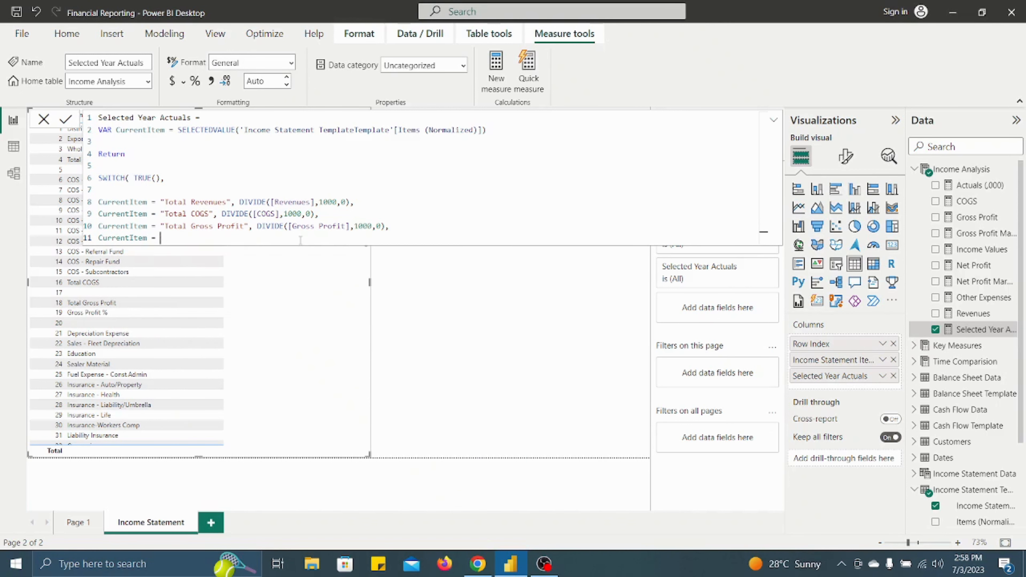
- Complete the fourth SWITCH condition with the text "Gross Profit %", followed by a comma
type("\"Gross Profit &")
key("BackSpace")
type("%\",")
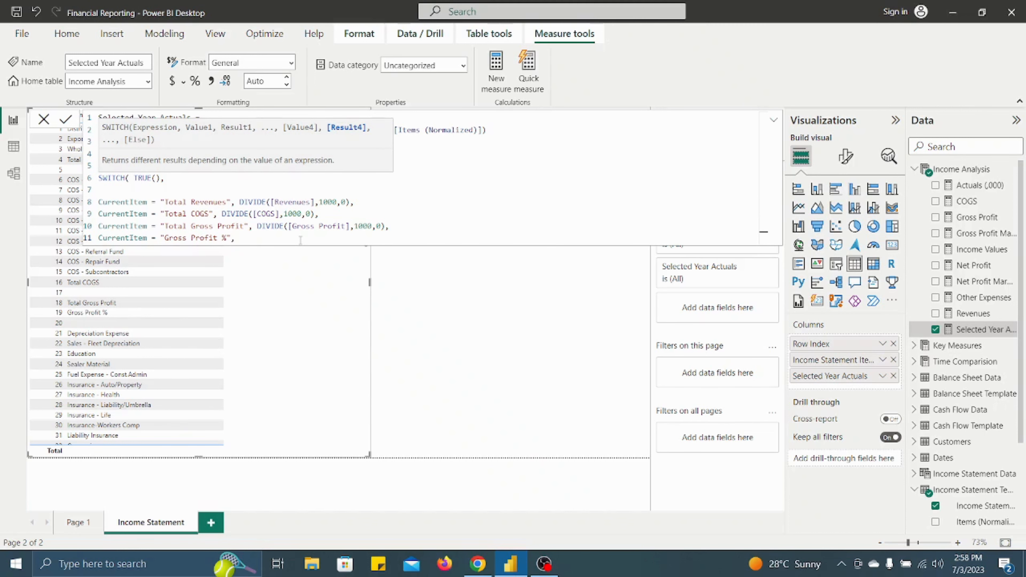
type(" F")
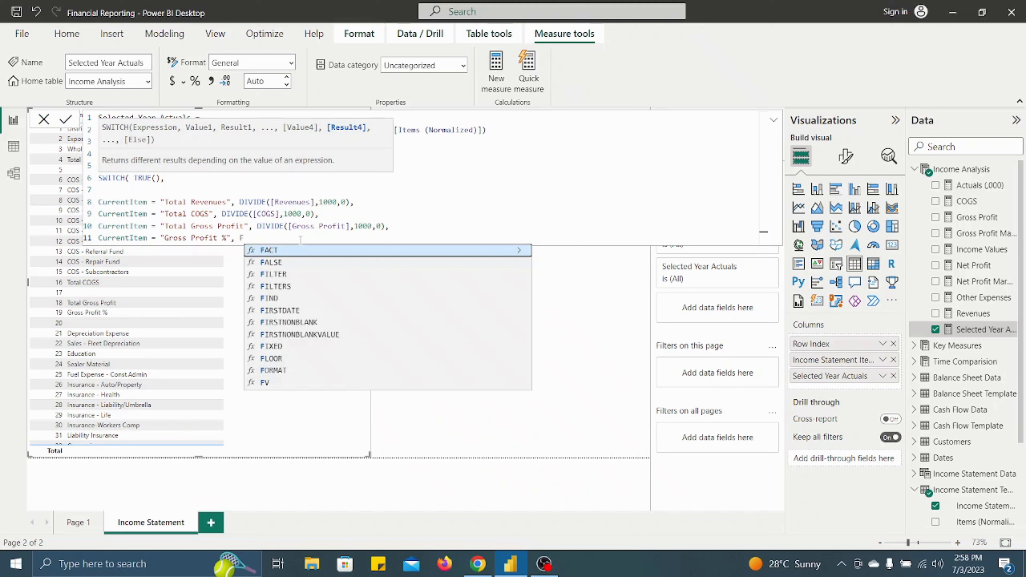
- Set the Gross Profit % result to FORMAT([Gross Profit Margin],"0.00%"), followed by a comma
left_click(273, 370)
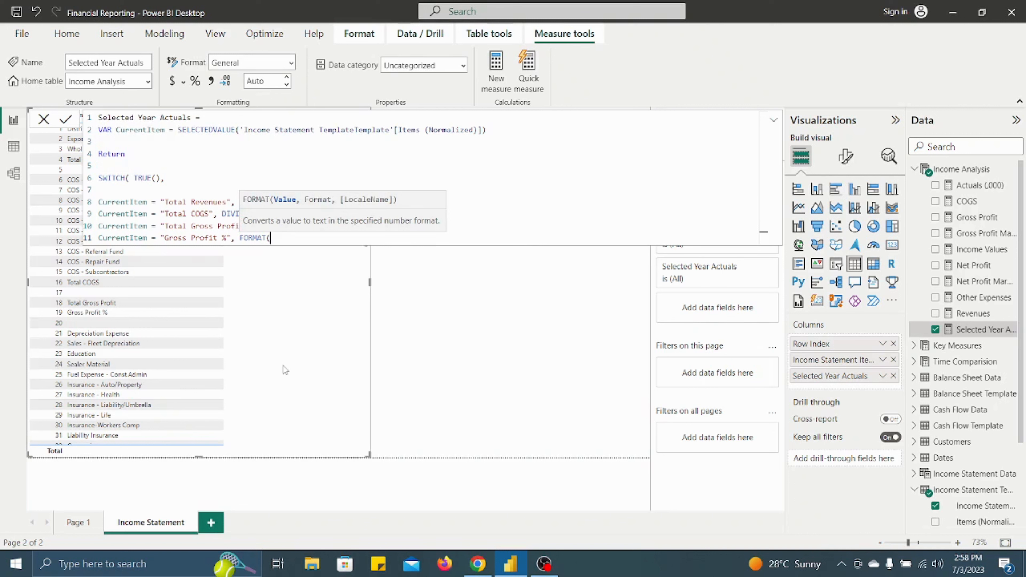
type("gro")
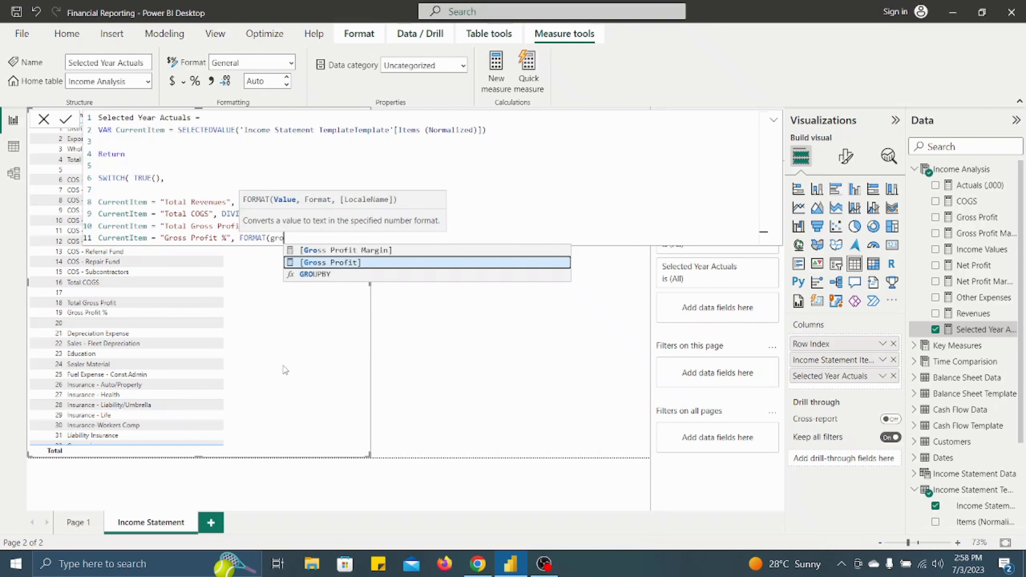
key("Up")
key("Tab")
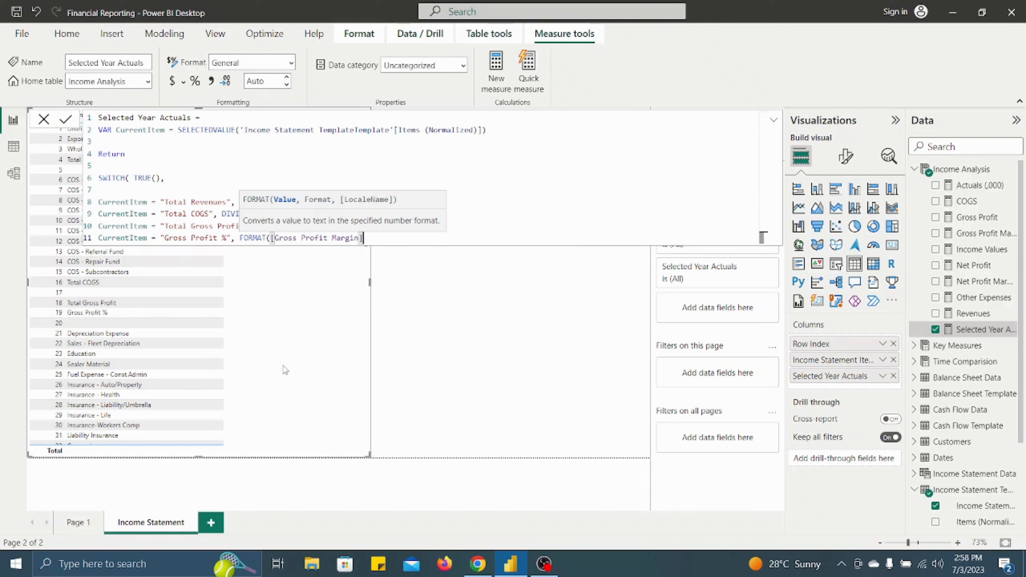
type(",\"0.00")
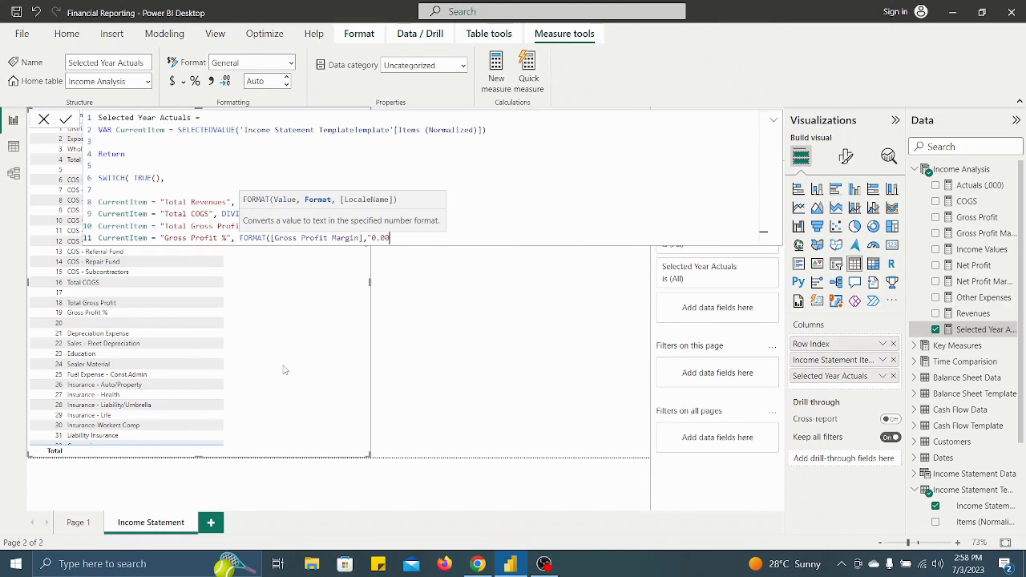
type("%\"")
type("),")
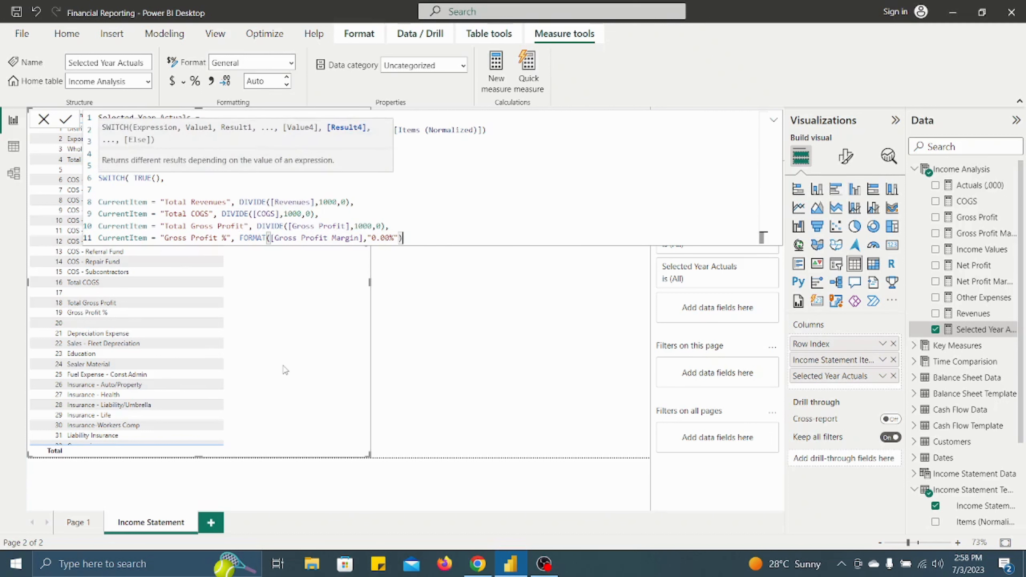
- Enter CurrentItem = "Total Other Expenses" on a new line as the fifth SWITCH condition, followed by a comma
key("Return")
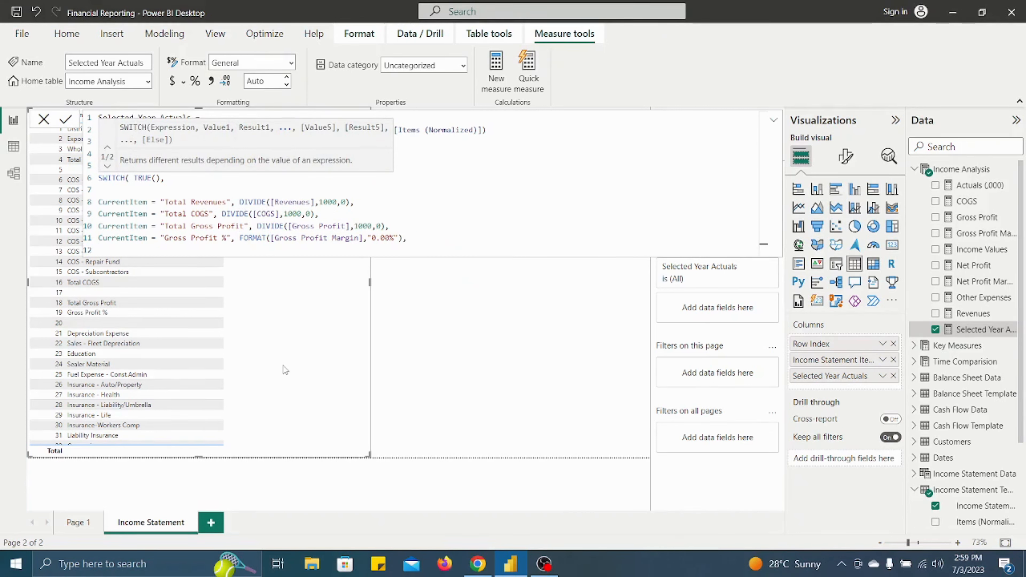
type("Curre")
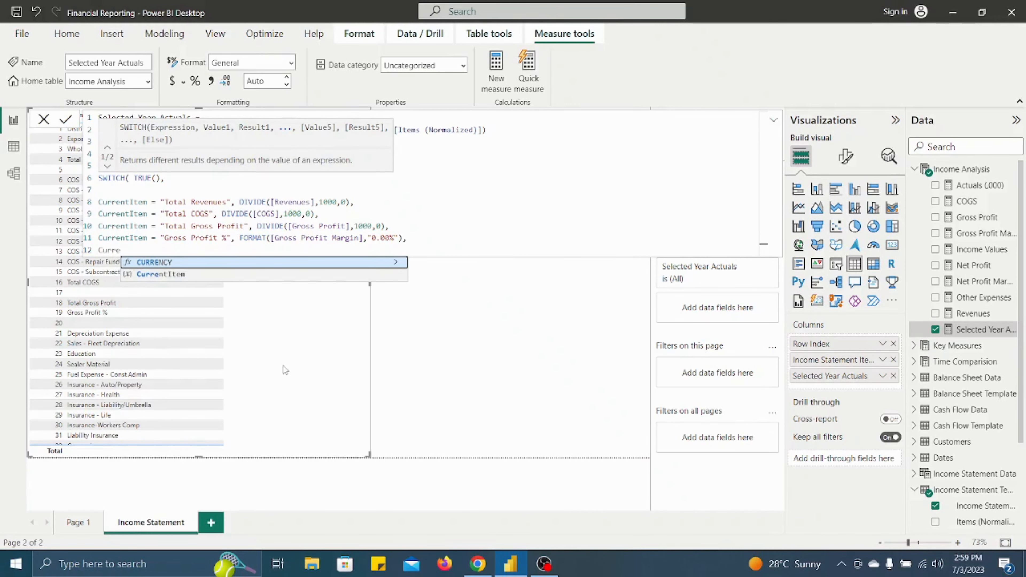
key("Down")
key("Tab")
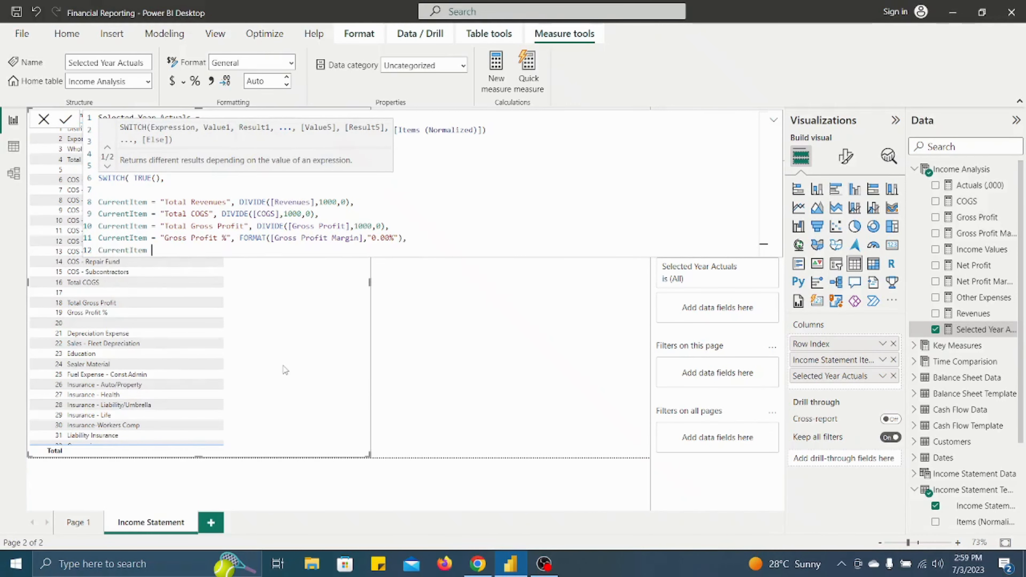
type("= T")
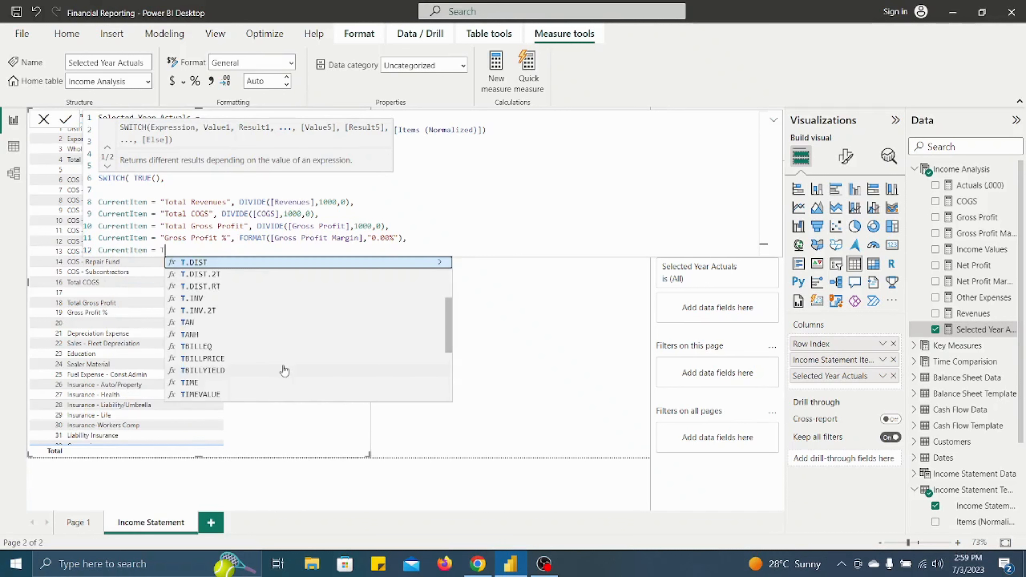
key("Escape")
type("\"Total")
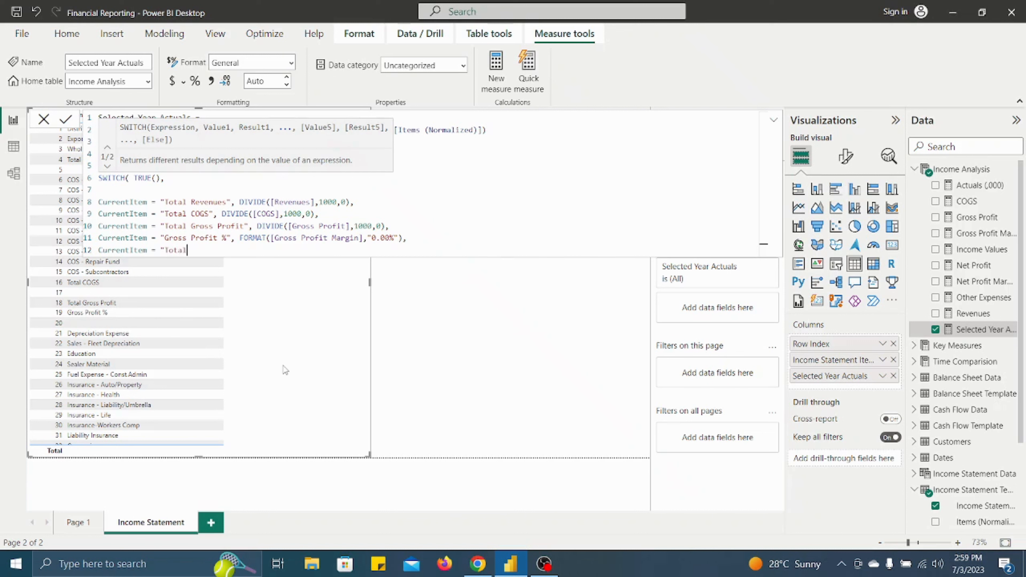
type("Other Expenses\",")
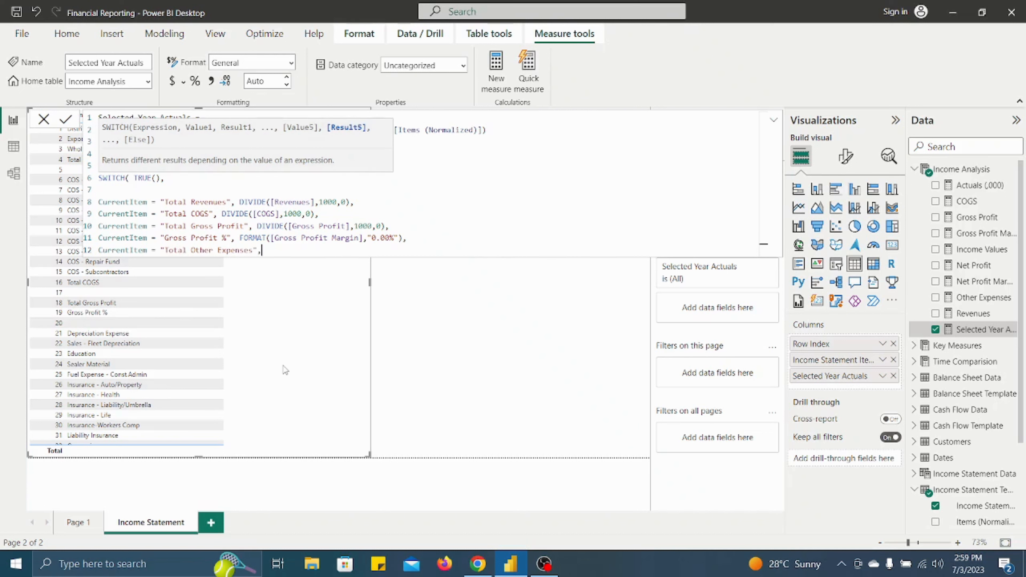
type(" DIVIDE(")
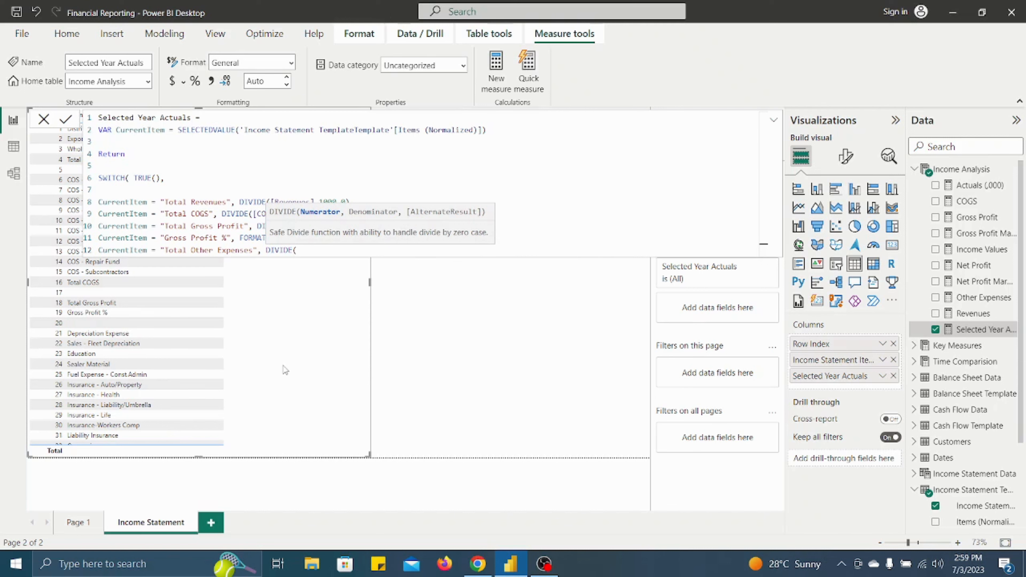
type("[Othe")
- Set the Total Other Expenses result to DIVIDE([Other Expenses],1000,0), followed by a comma
key("Tab")
type(",1000")
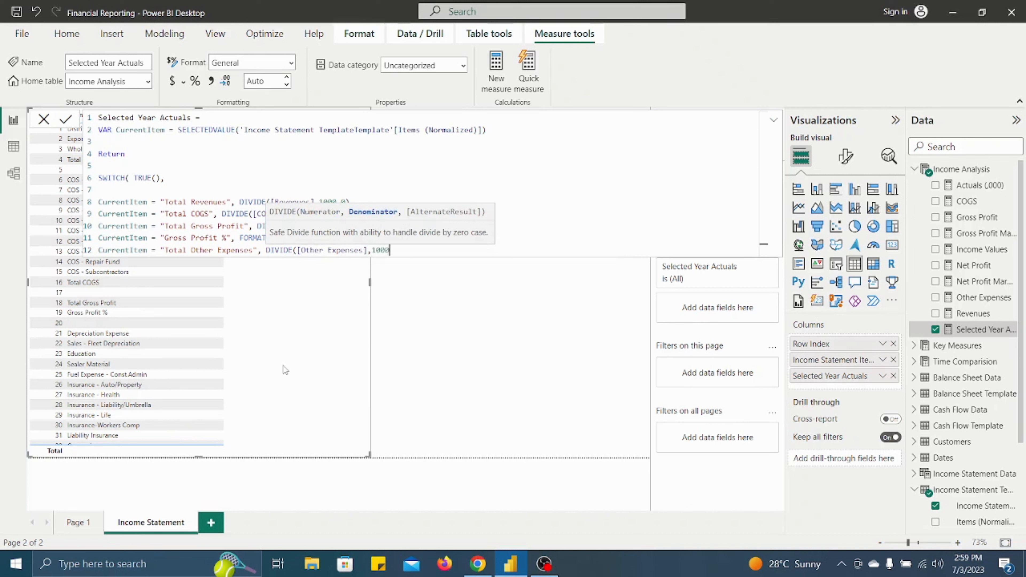
type(",0)")
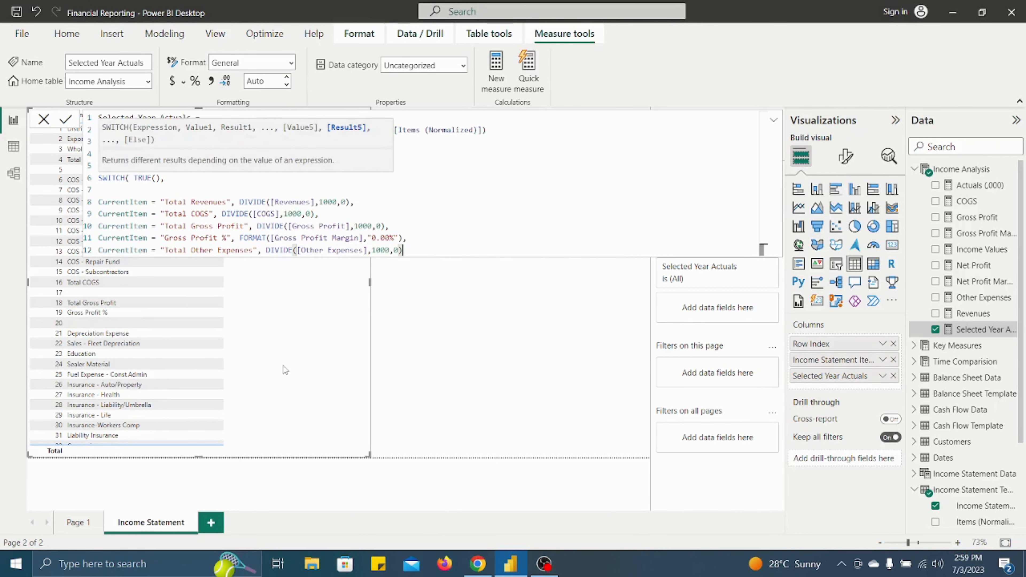
type(",")
- Enter CurrentItem = "Total Net Profit" on a new line as the sixth SWITCH condition, followed by a comma
key("shift+Return")
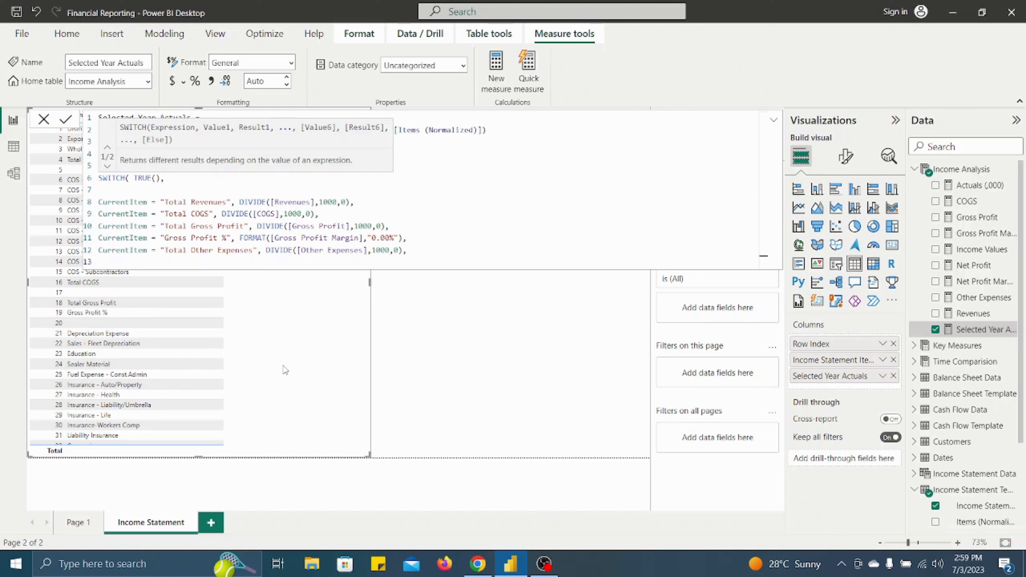
type("Current")
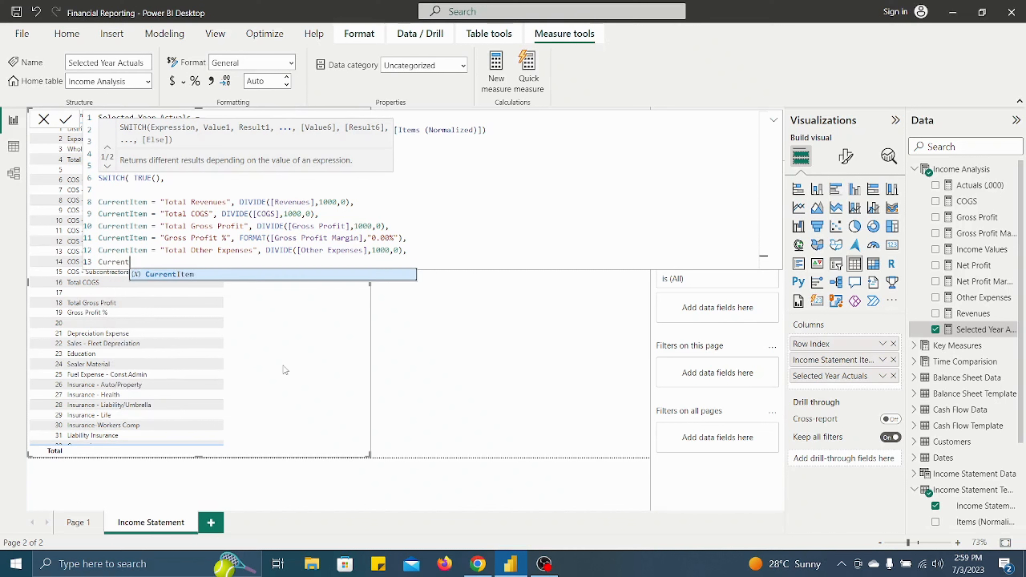
key("Tab")
type("= \"")
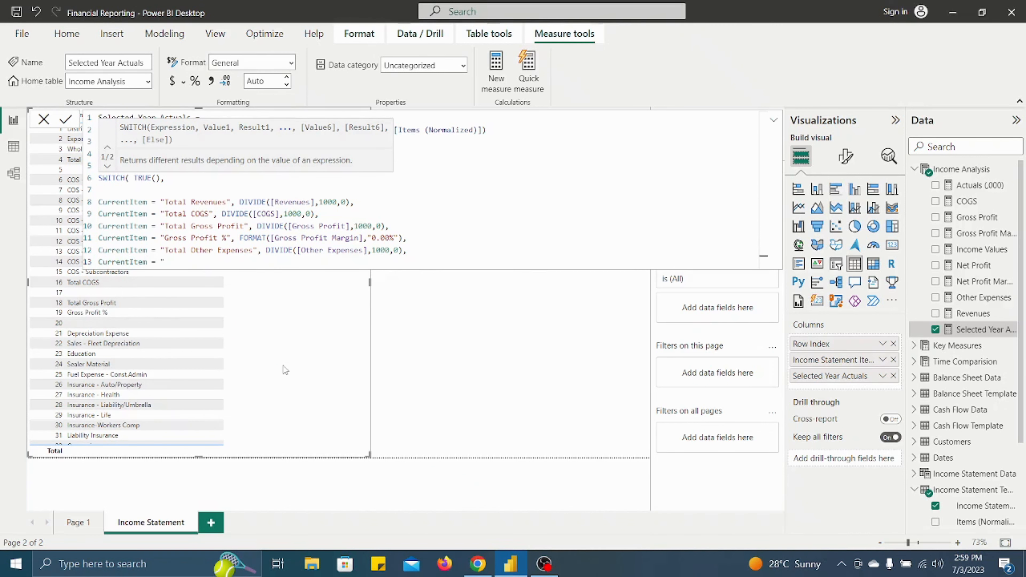
type("Total Net Profit\", ")
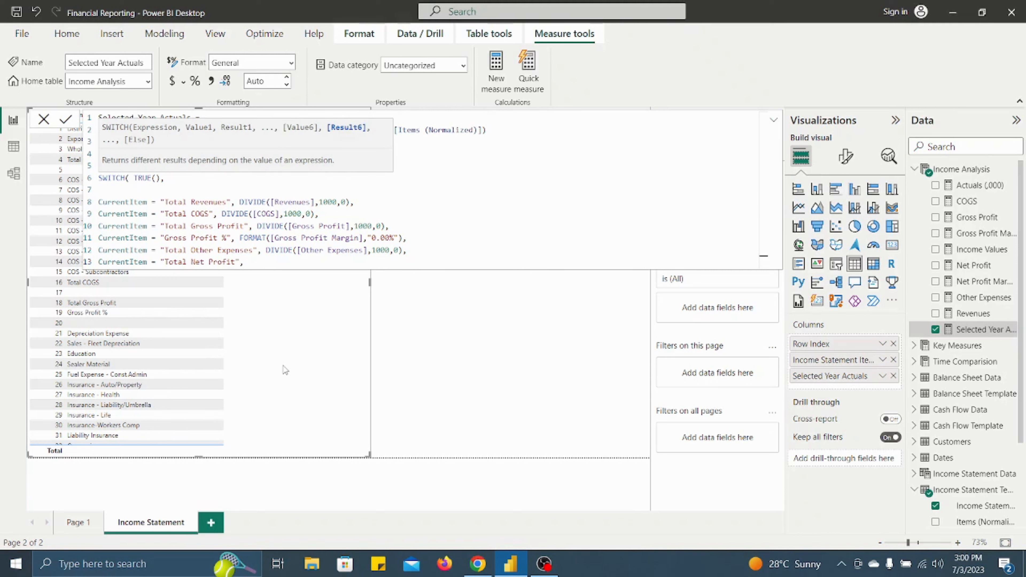
type("Divi")
- Set the Total Net Profit result to DIVIDE([Net Profit],1000,0), followed by a comma
key("Tab")
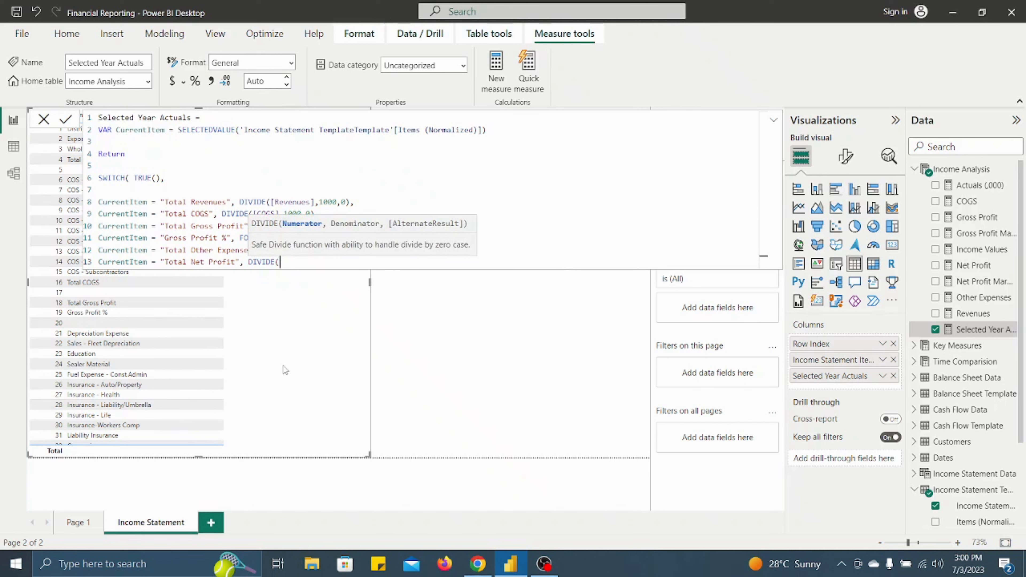
type("net")
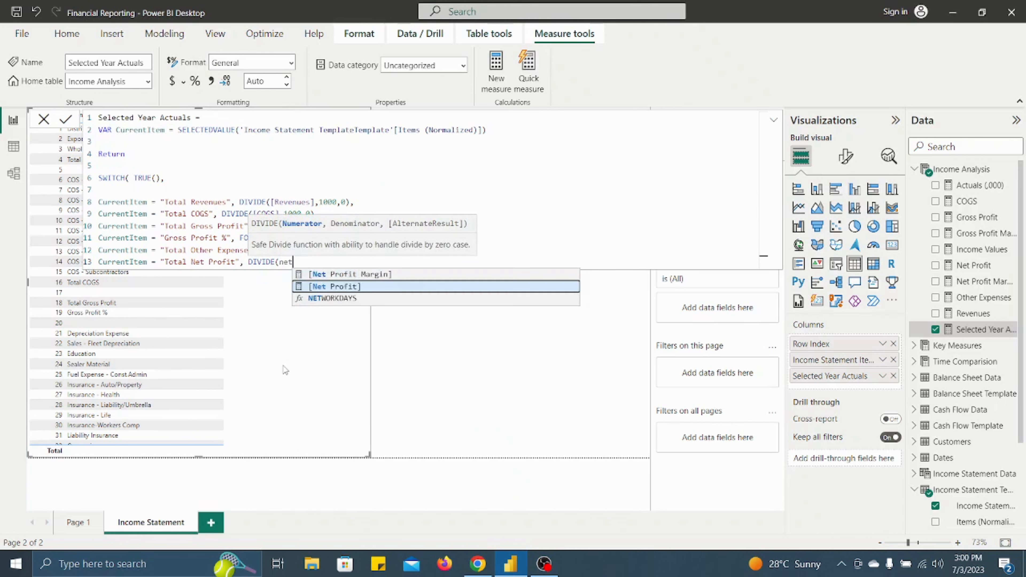
key("Tab")
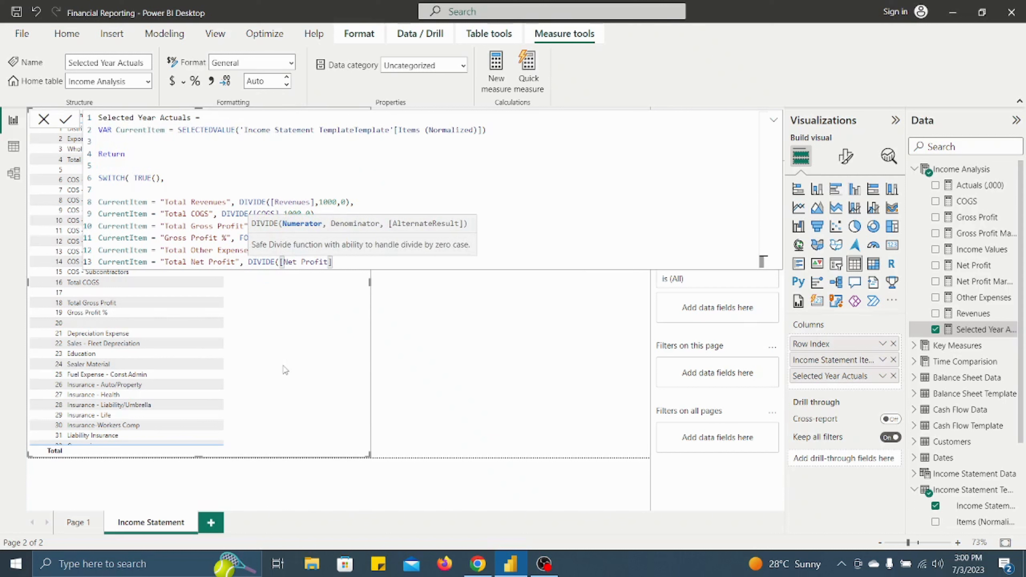
type(",")
type("1000")
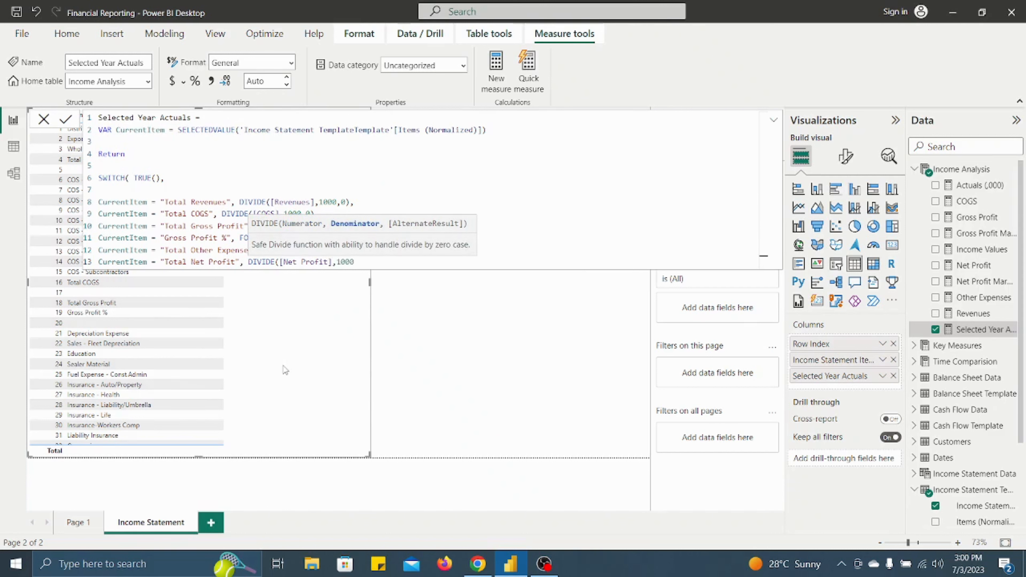
type(".0),")
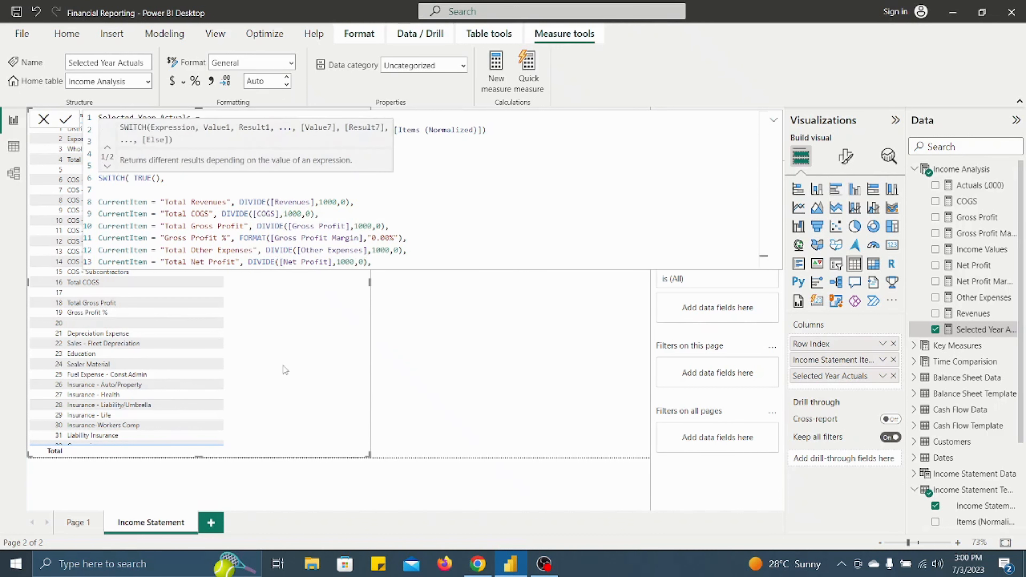
- Enter CurrentItem = "Net Profit %" on a new line as the seventh SWITCH condition, followed by a comma and an opened FORMAT function
key("shift+Return")
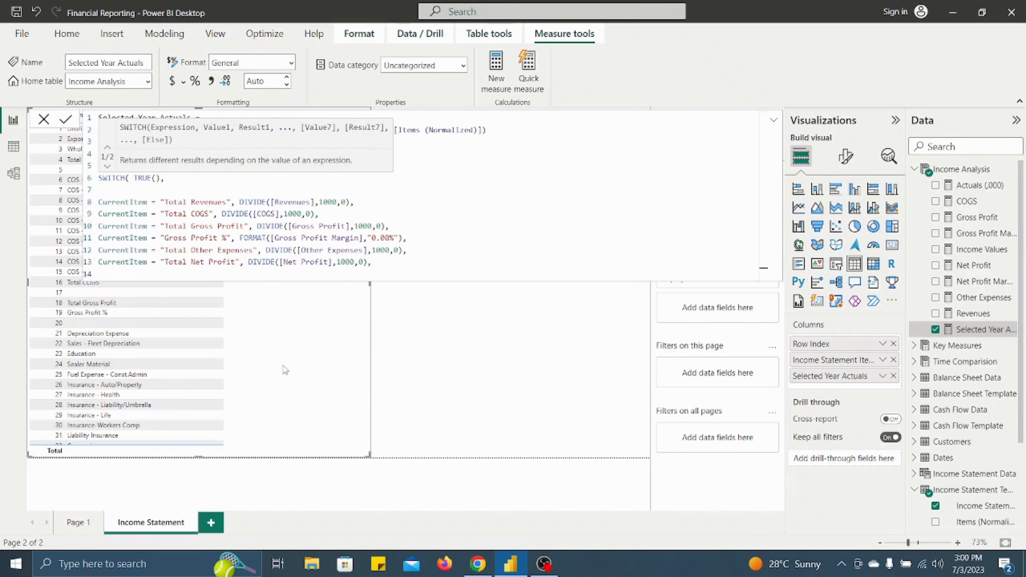
type("Curr")
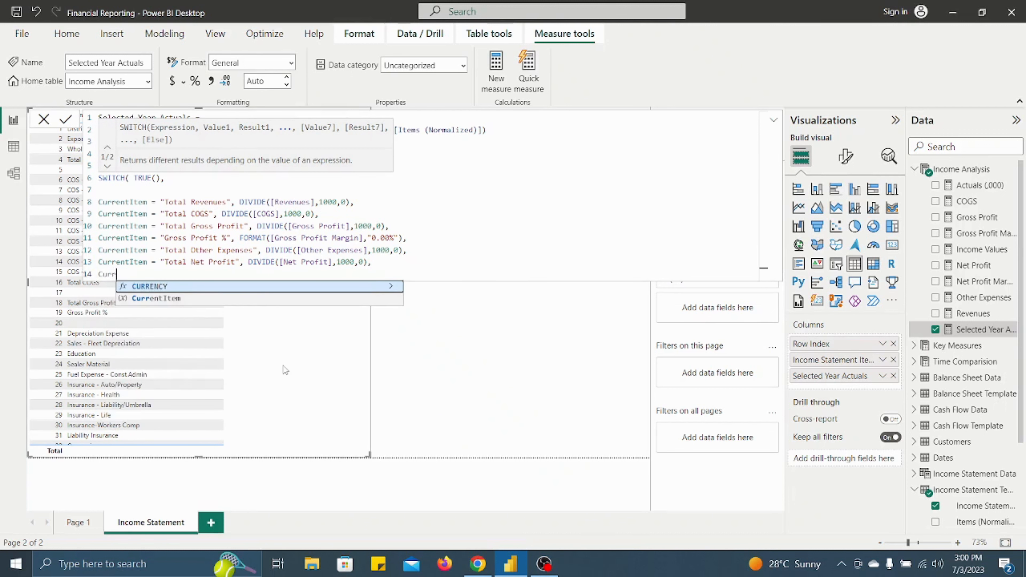
type("ent")
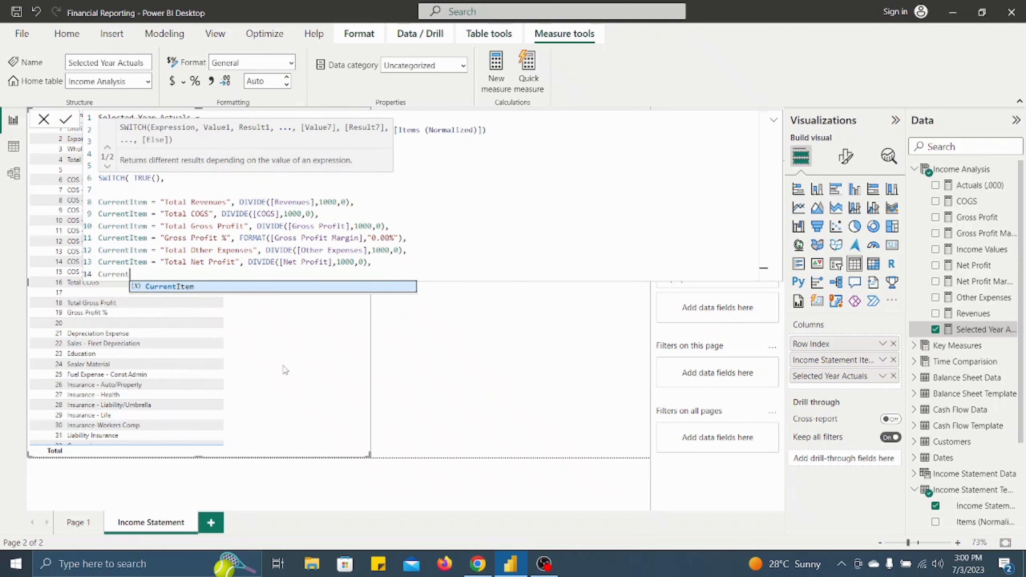
key("Tab")
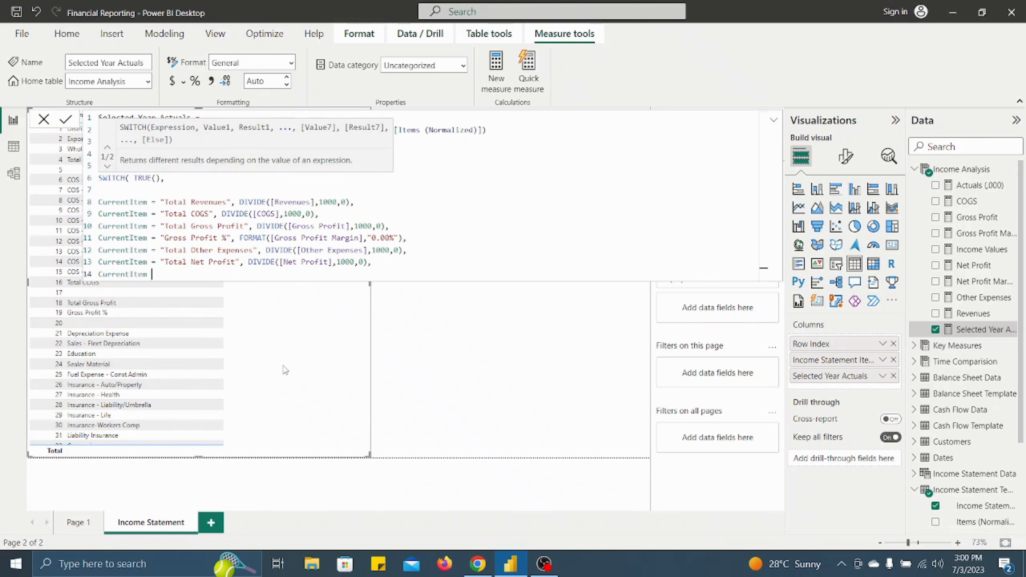
type("= \"Net Profit %\", ")
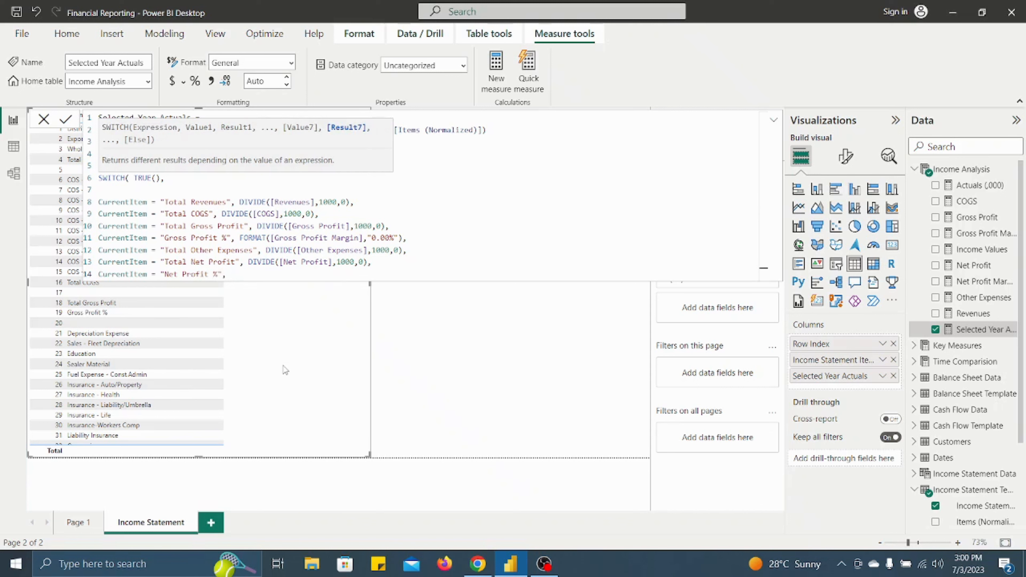
type("FORMAT(")
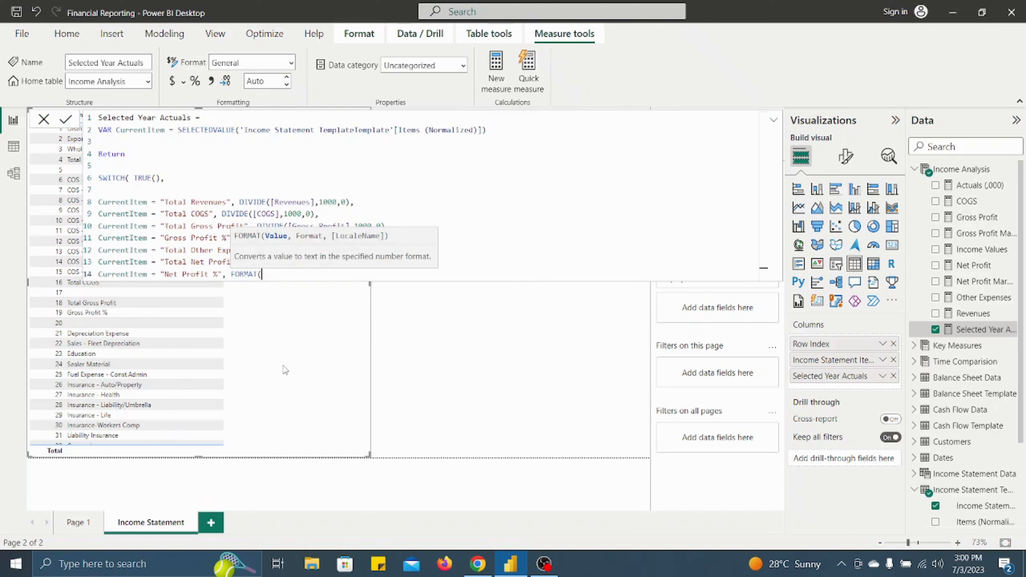
type("margi")
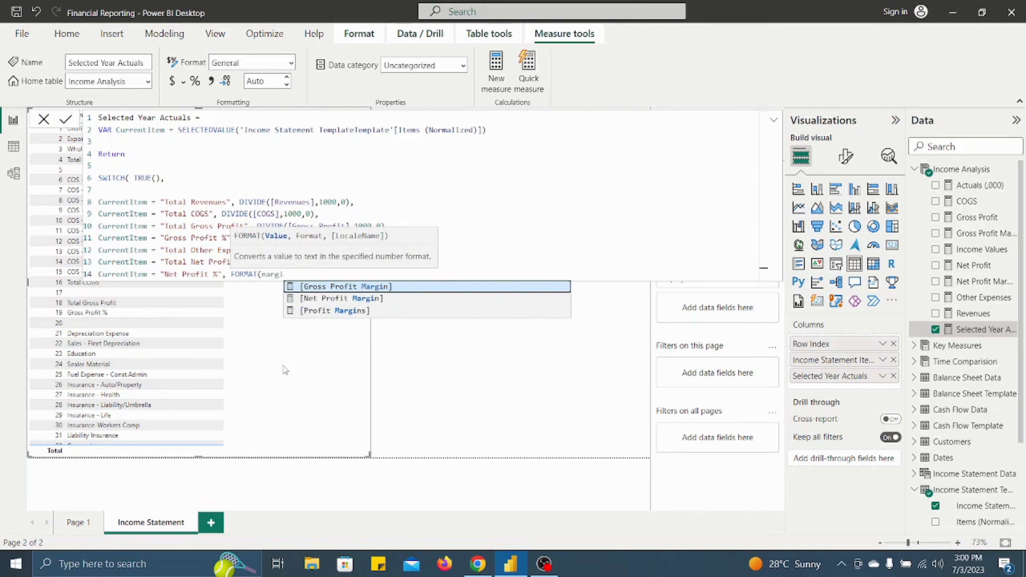
key("Tab")
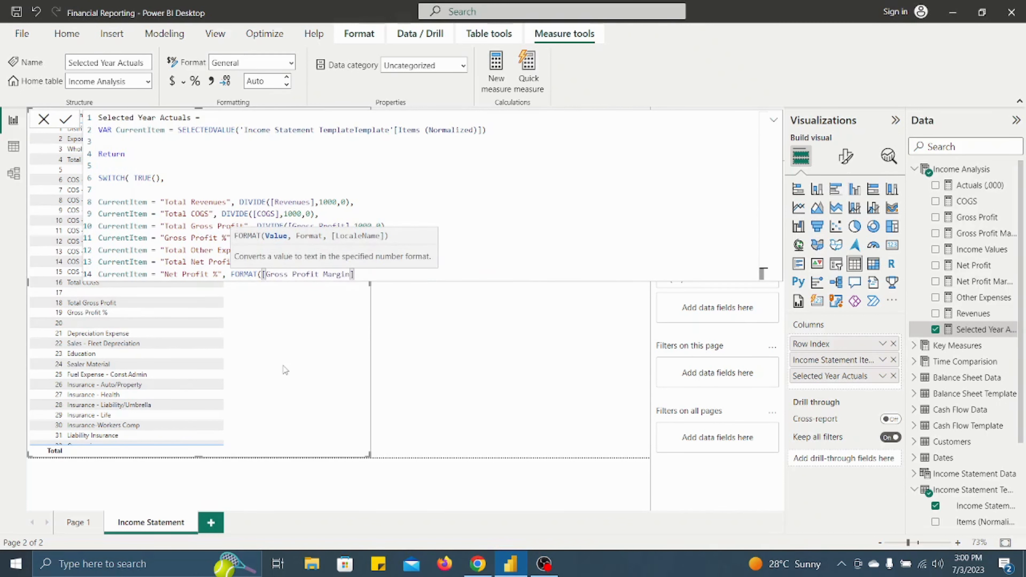
key("BackSpace")
key("BackSpace")
key("BackSpace")
key("BackSpace")
key("BackSpace")
key("BackSpace")
key("BackSpace")
key("BackSpace")
key("BackSpace")
key("BackSpace")
key("BackSpace")
key("BackSpace")
key("BackSpace")
key("BackSpace")
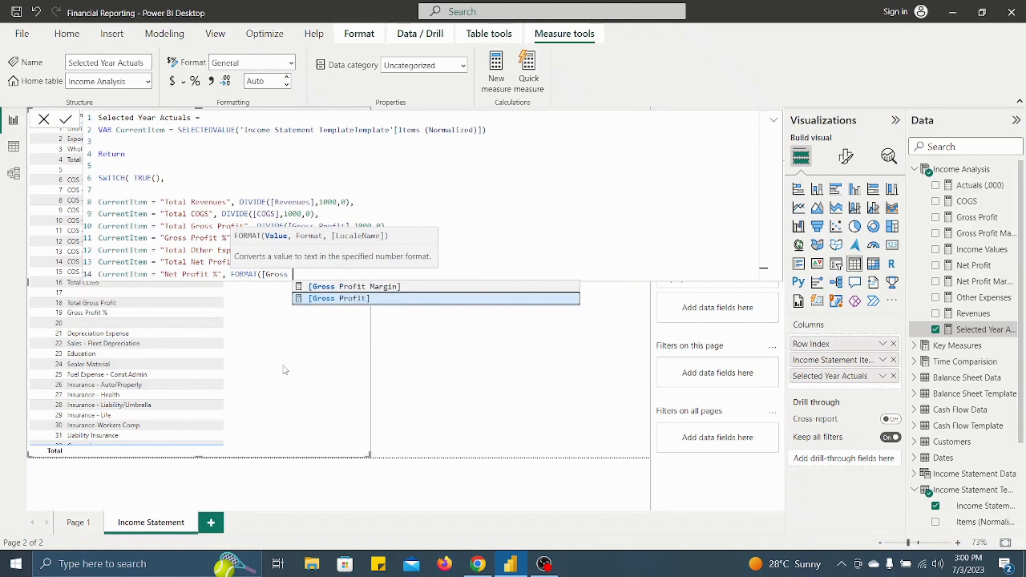
key("BackSpace")
key("BackSpace")
key("BackSpace")
key("BackSpace")
key("BackSpace")
key("BackSpace")
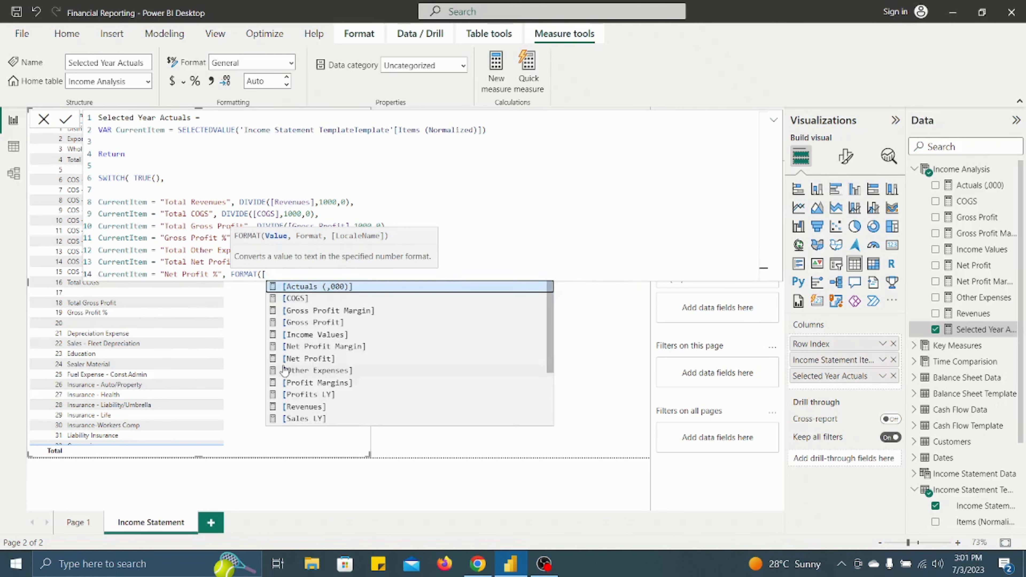
key("BackSpace")
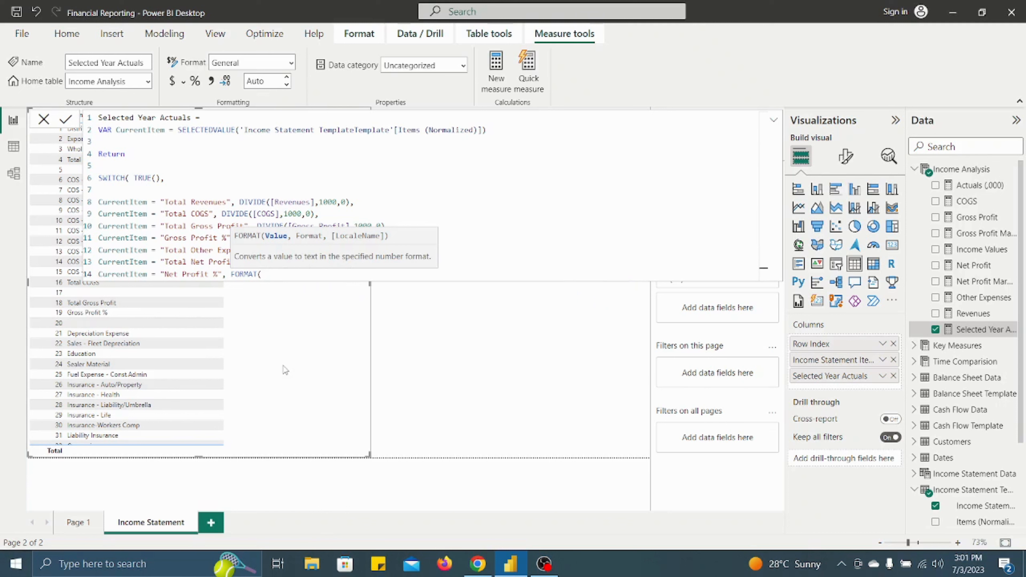
- Complete the Net Profit % FORMAT function with [Net Profit Margin] and "0.00%", followed by a comma
type("net")
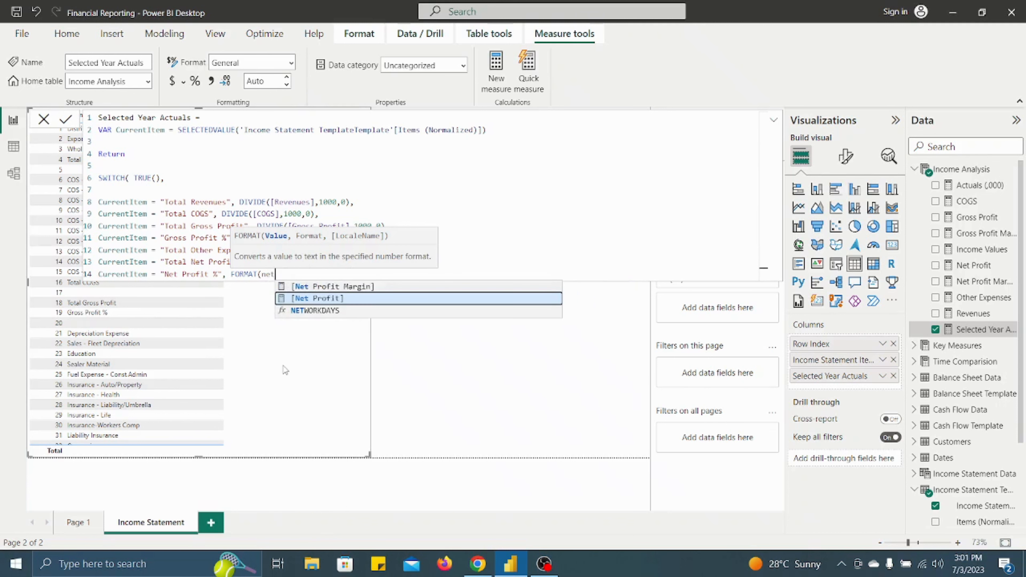
key("Up")
key("Tab")
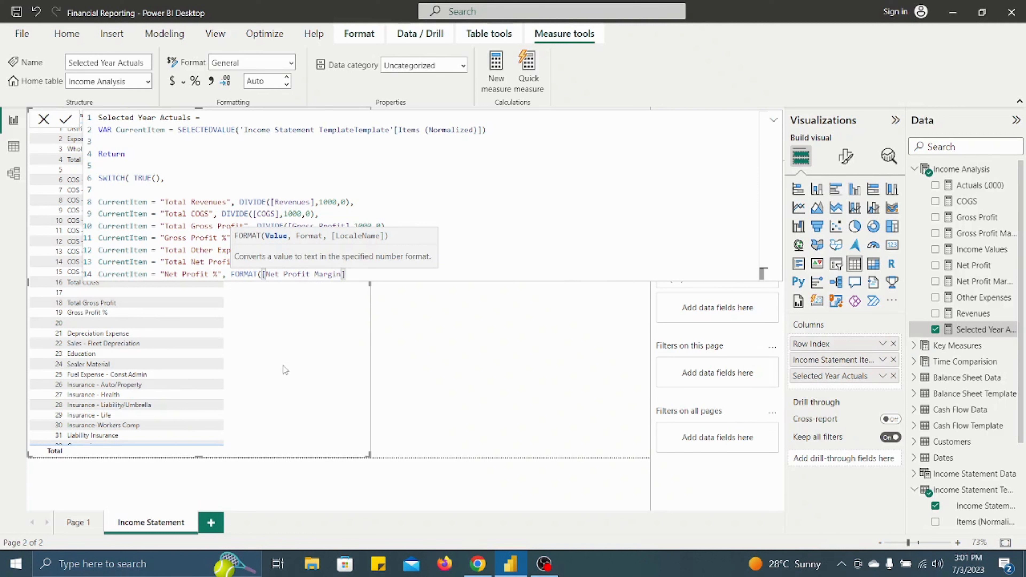
type(",\"0..")
key("BackSpace")
type("00%\"")
type("),")
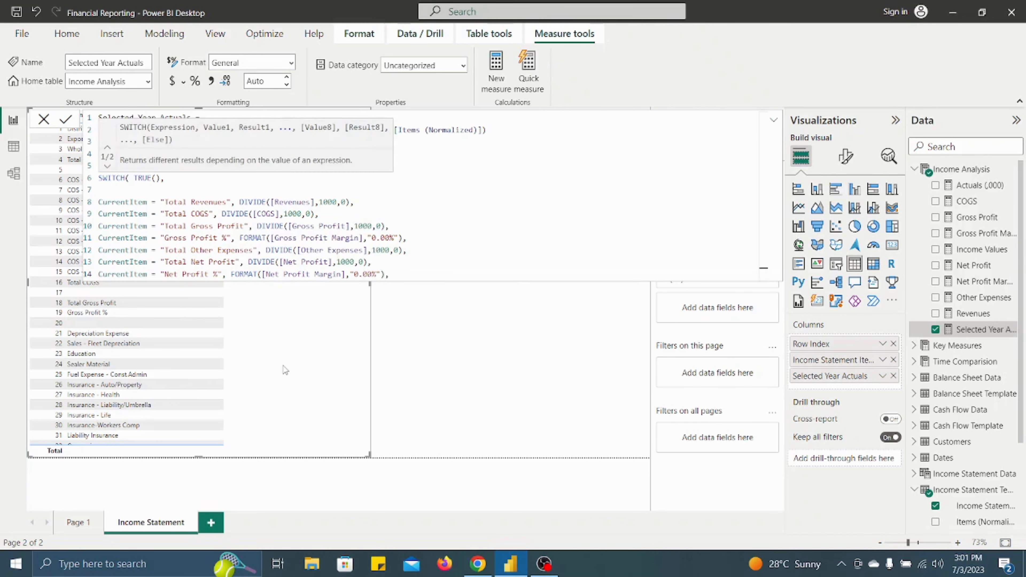
- Finish the SWITCH with BLANK() as the fallback result on a new line, commit the measure and check the income statement table
key("shift+Return")
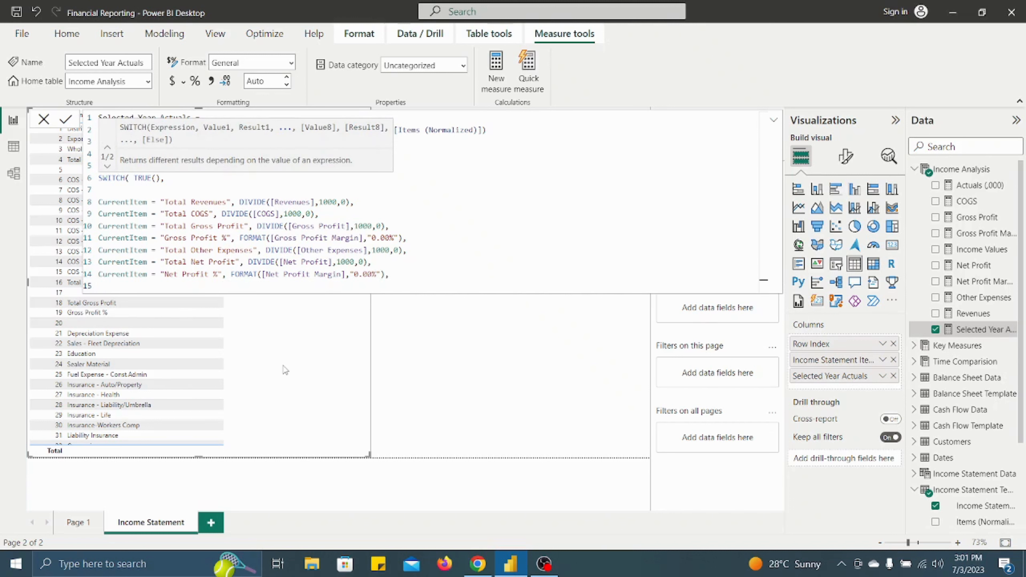
type("BLAN")
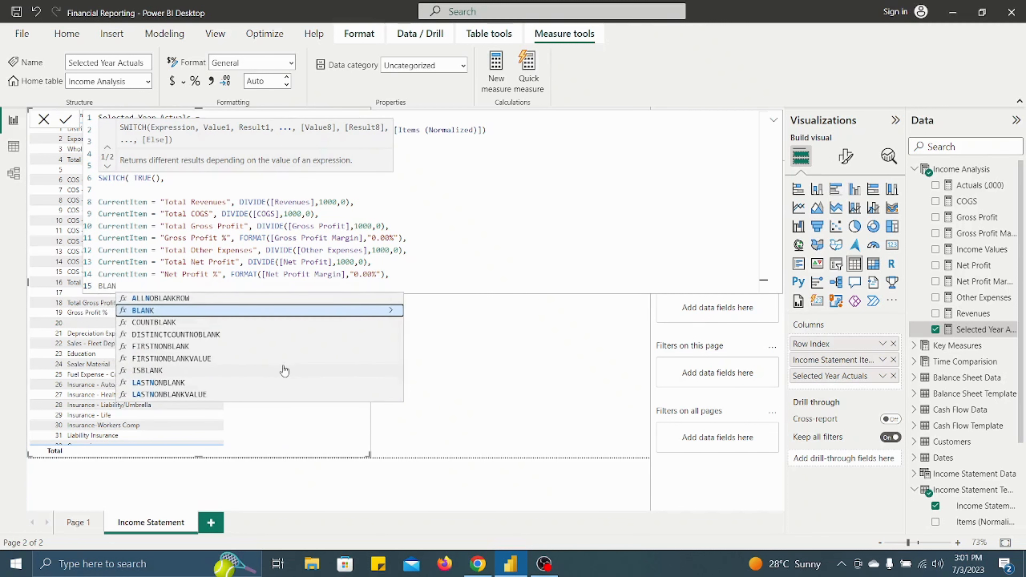
key("Tab")
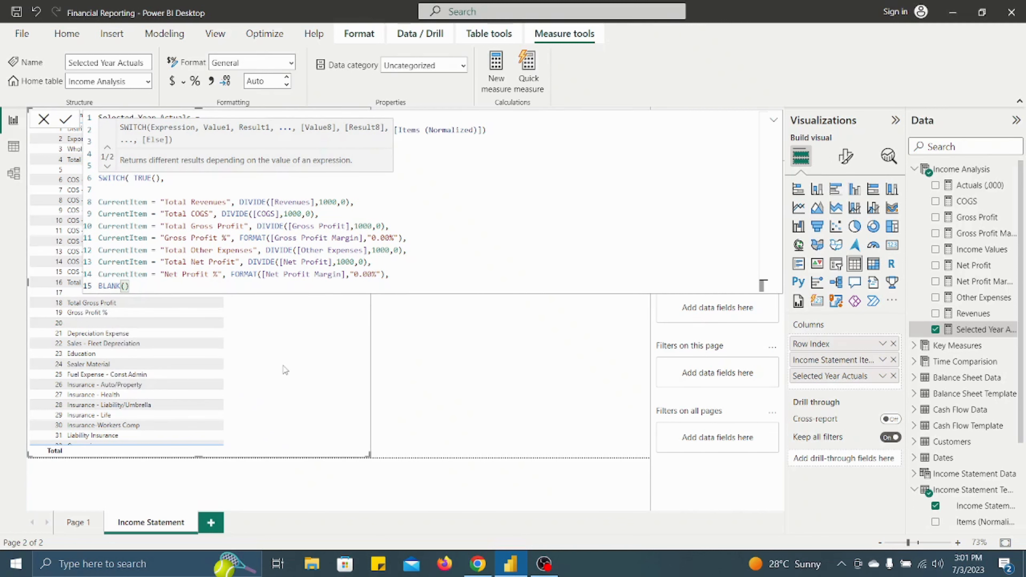
type(")")
key("Return")
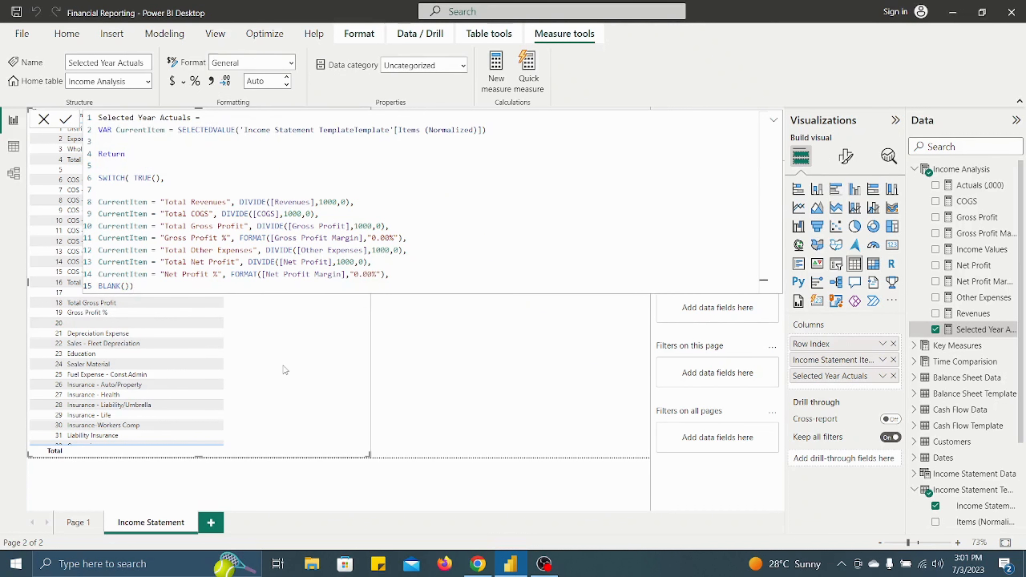
left_click(422, 370)
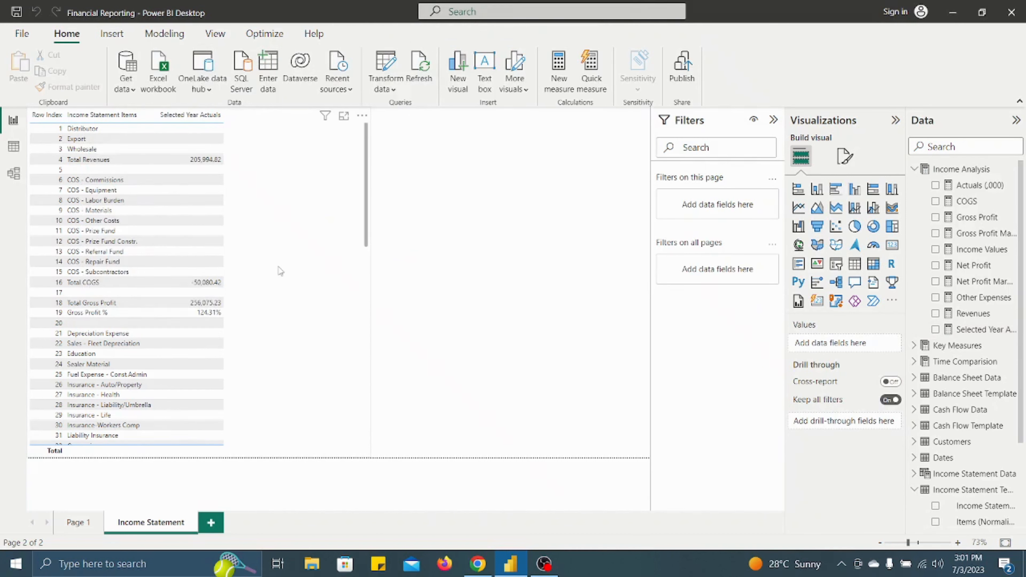
scroll(289, 287, "down", 15)
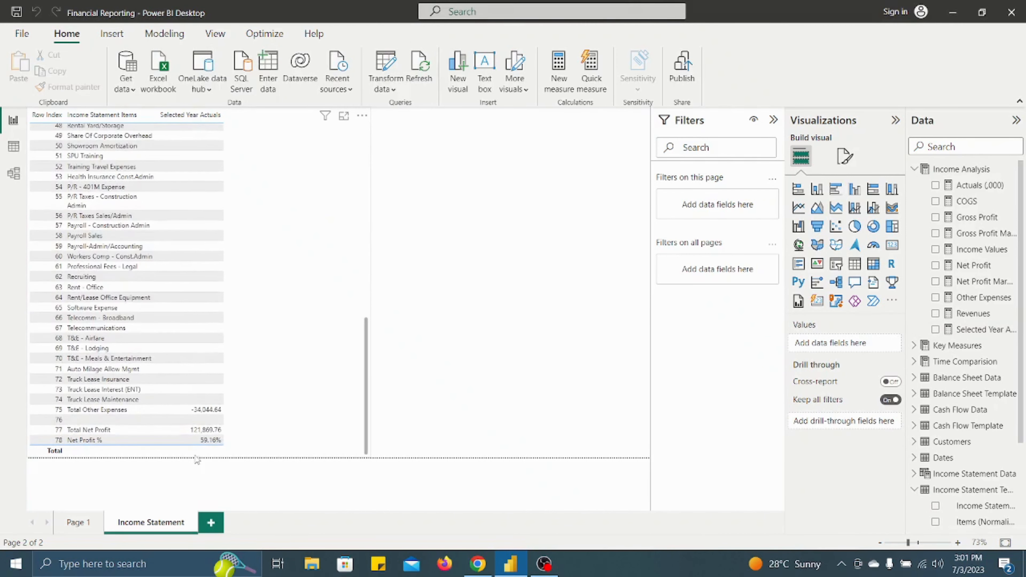
scroll(211, 375, "up", 15)
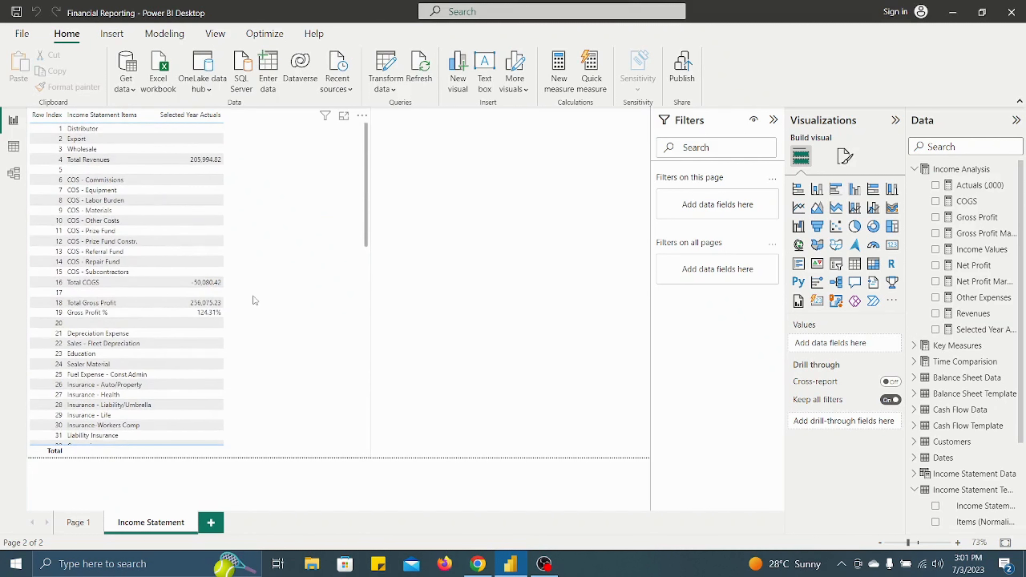
scroll(257, 304, "down", 5)
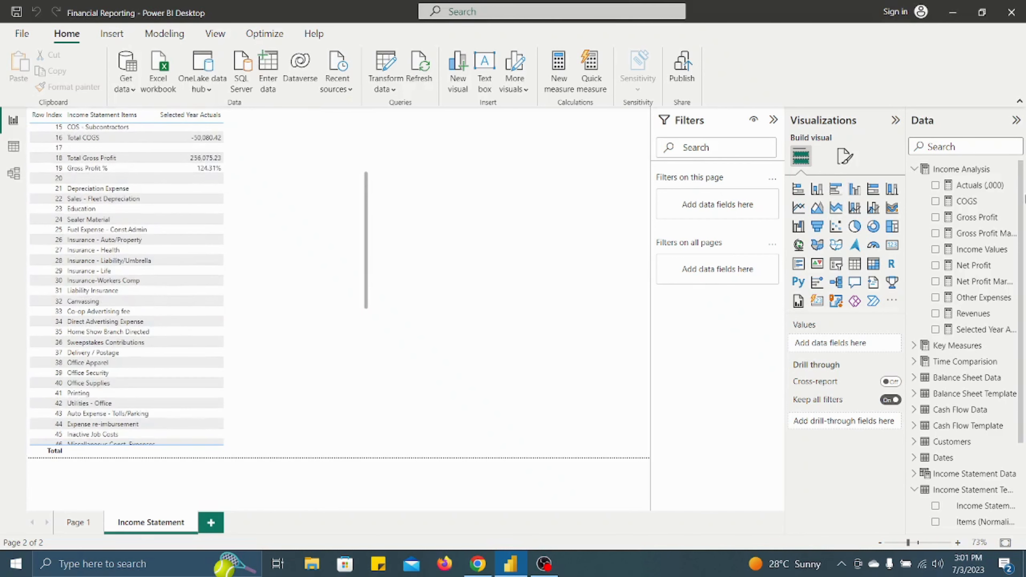
- Reopen the Selected Year Actuals formula and remove the BLANK() fallback, moving the SWITCH closing parenthesis to its own line
left_click(977, 329)
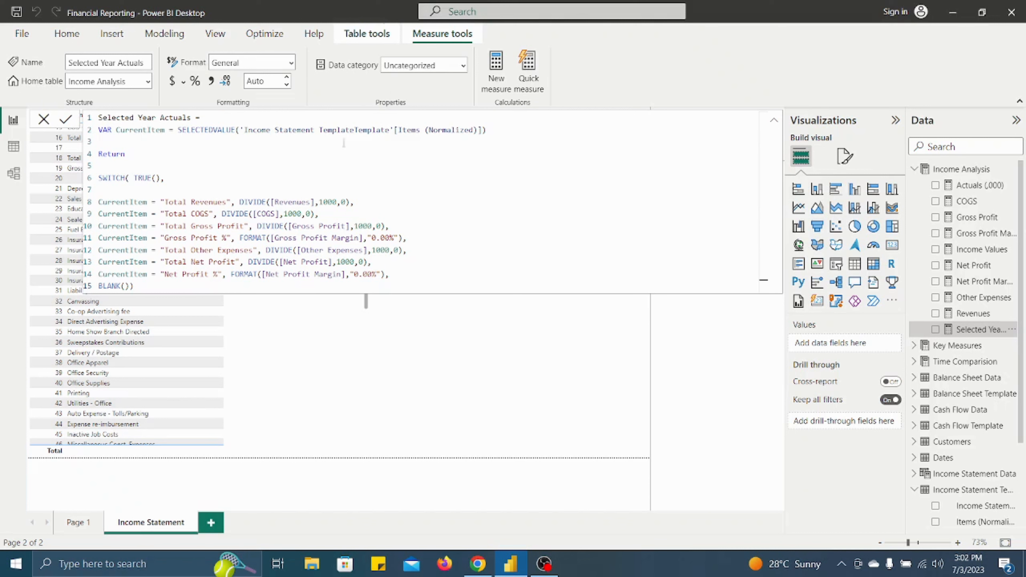
left_click(130, 287)
key("BackSpace")
key("BackSpace")
key("BackSpace")
key("BackSpace")
key("BackSpace")
key("BackSpace")
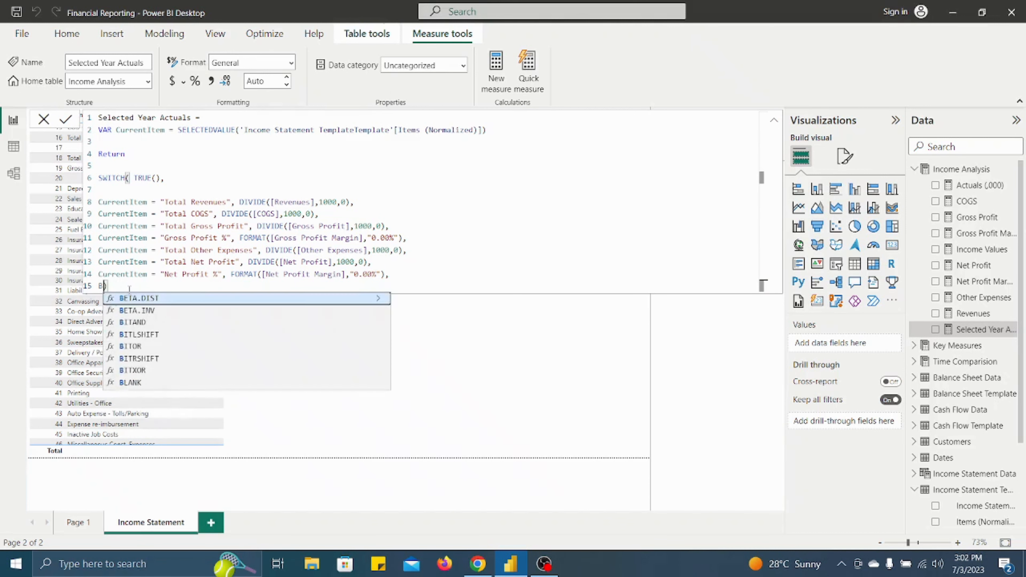
key("BackSpace")
key("Return")
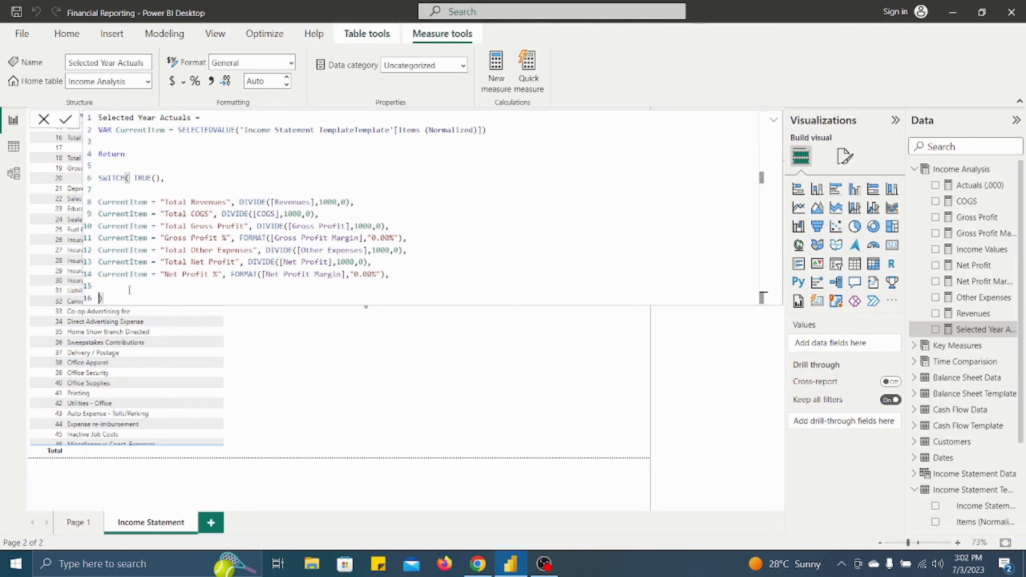
- Start the SWITCH fallback on line 15 with a CALCULATE function taking [Actuals (,000)] as its expression, followed by a comma
type("Calcu")
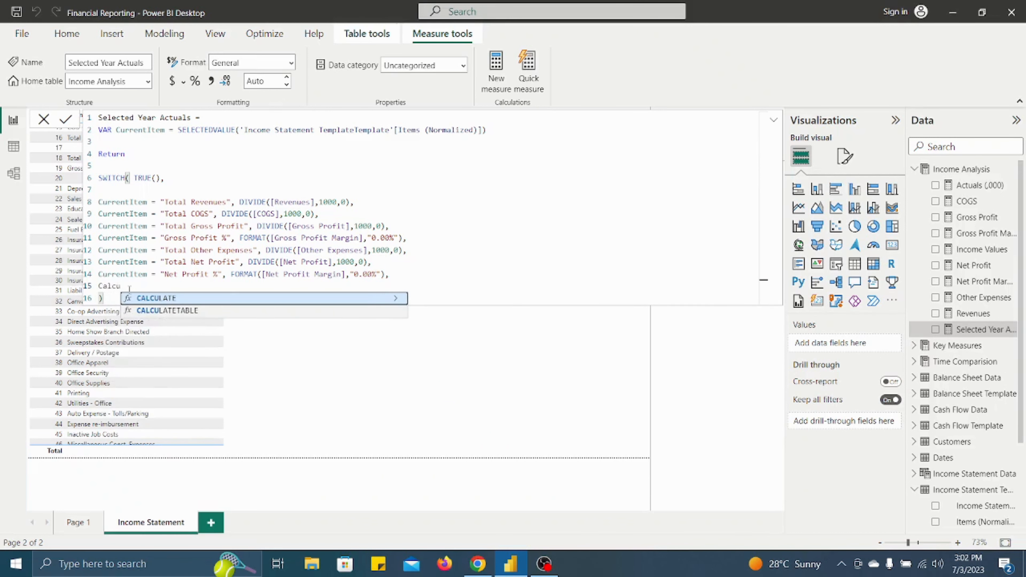
key("Tab")
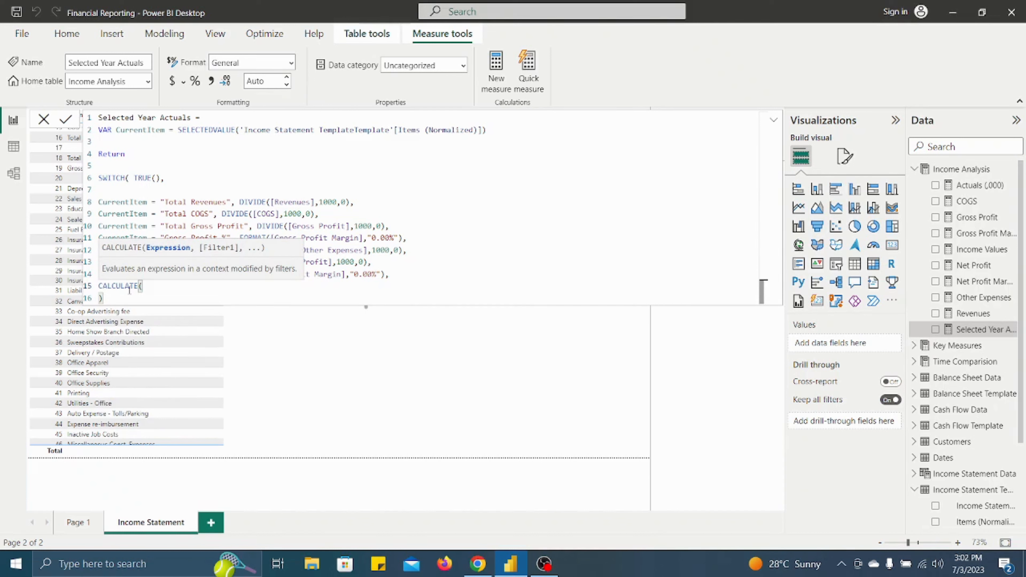
type("ac")
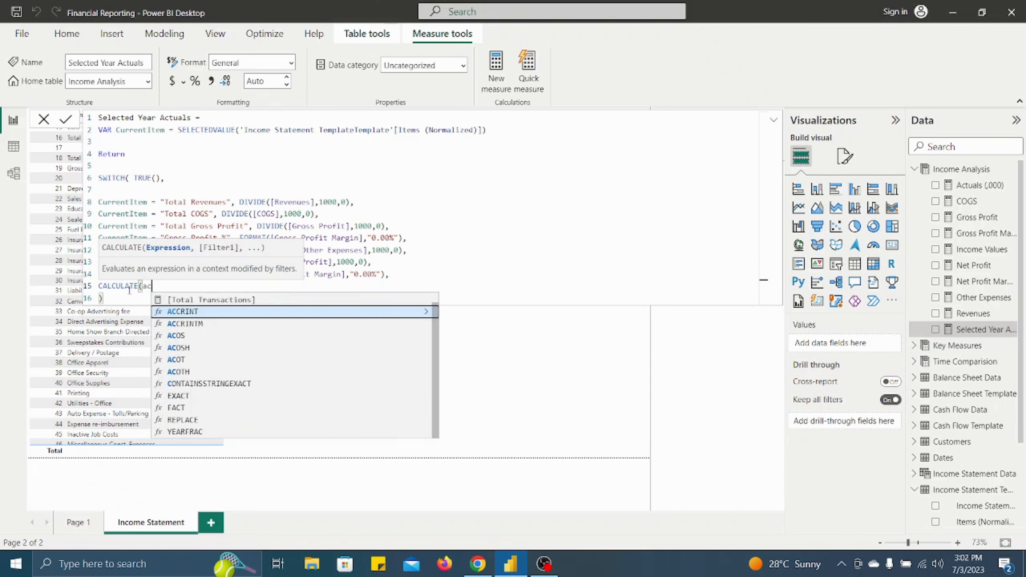
type("tua")
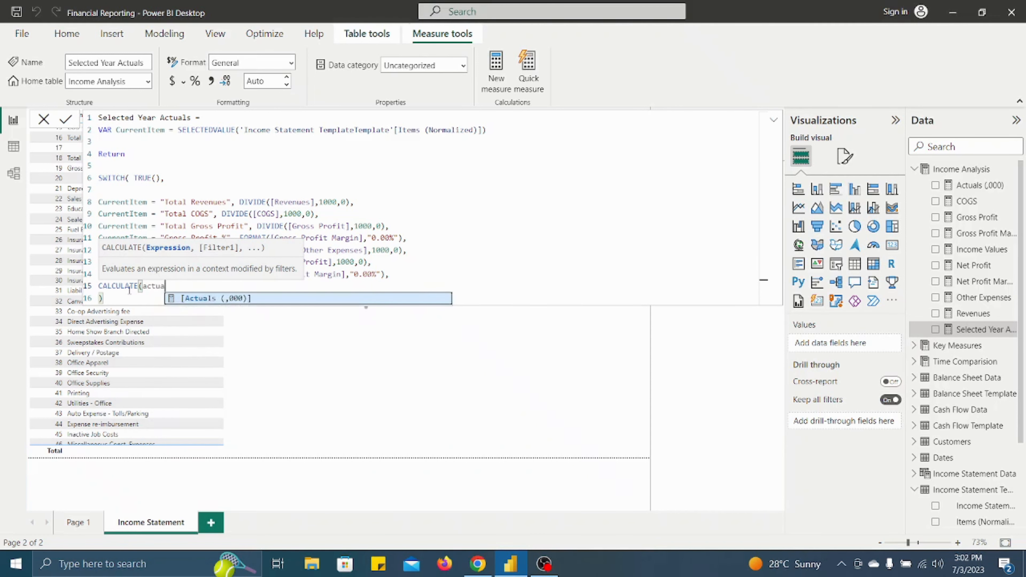
key("Tab")
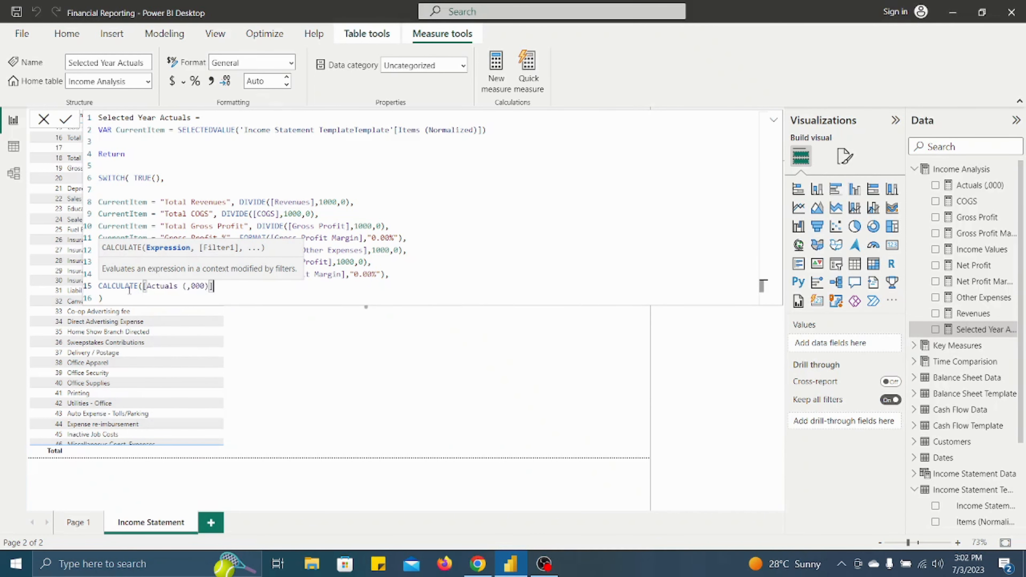
type(", ")
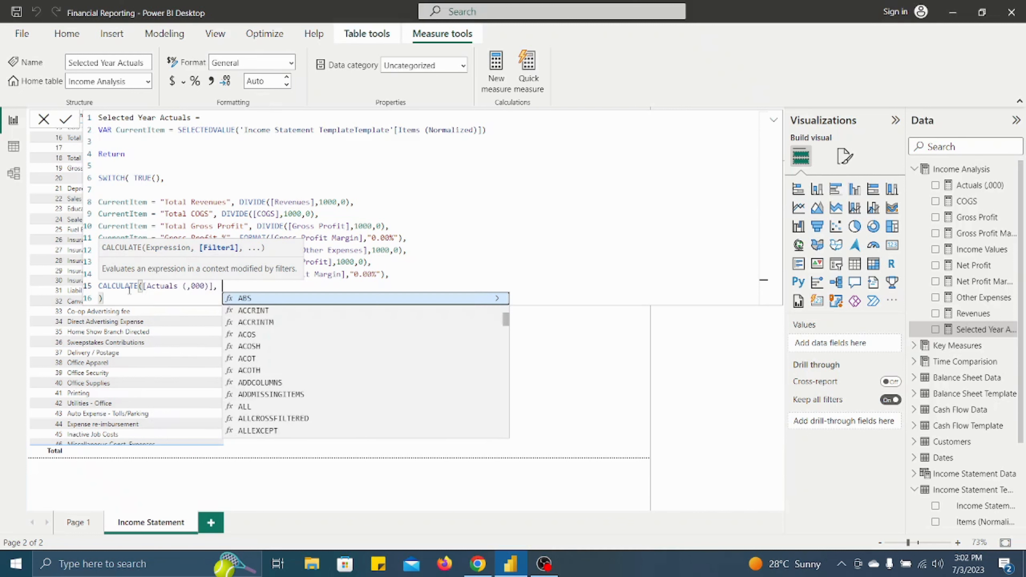
type("F")
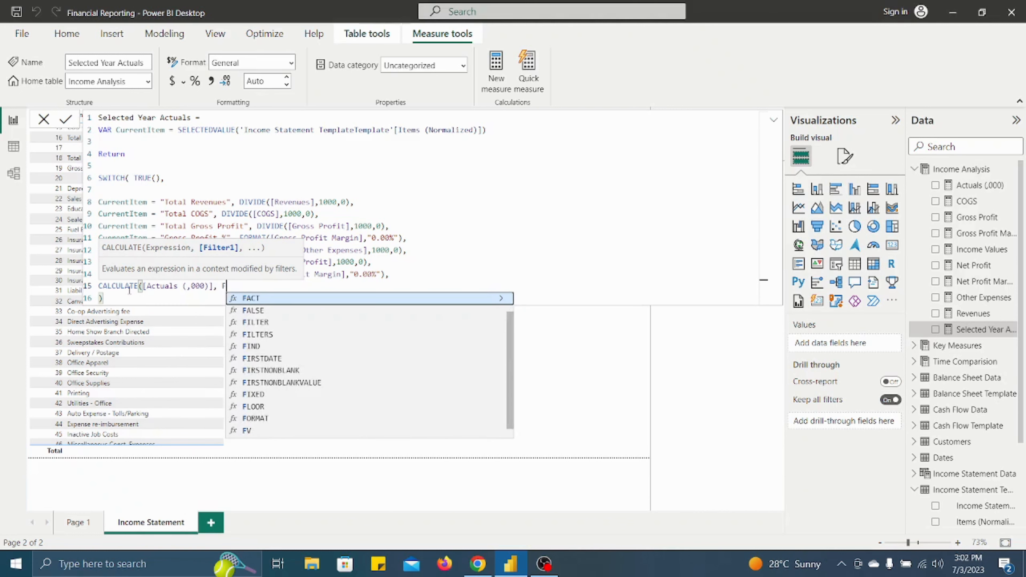
type("ilter")
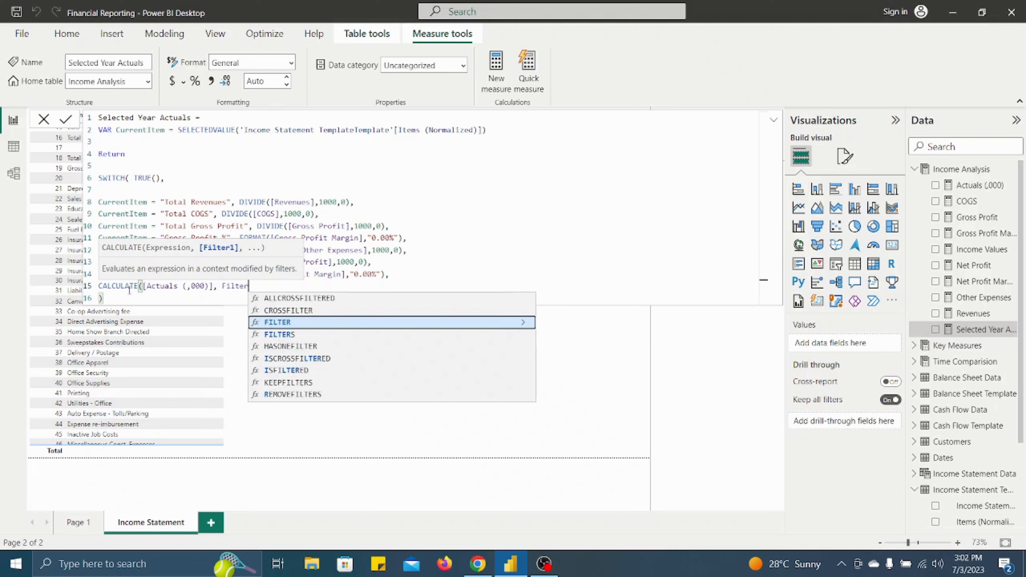
- Add a FILTER function as the CALCULATE filter argument, with 'Income Statement Data' as its table
key("Tab")
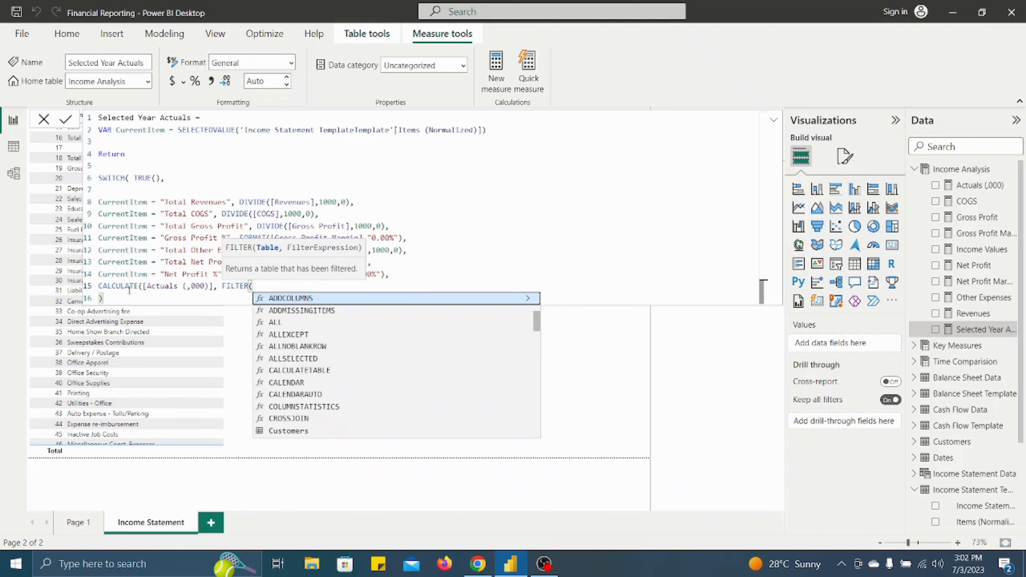
type("inco")
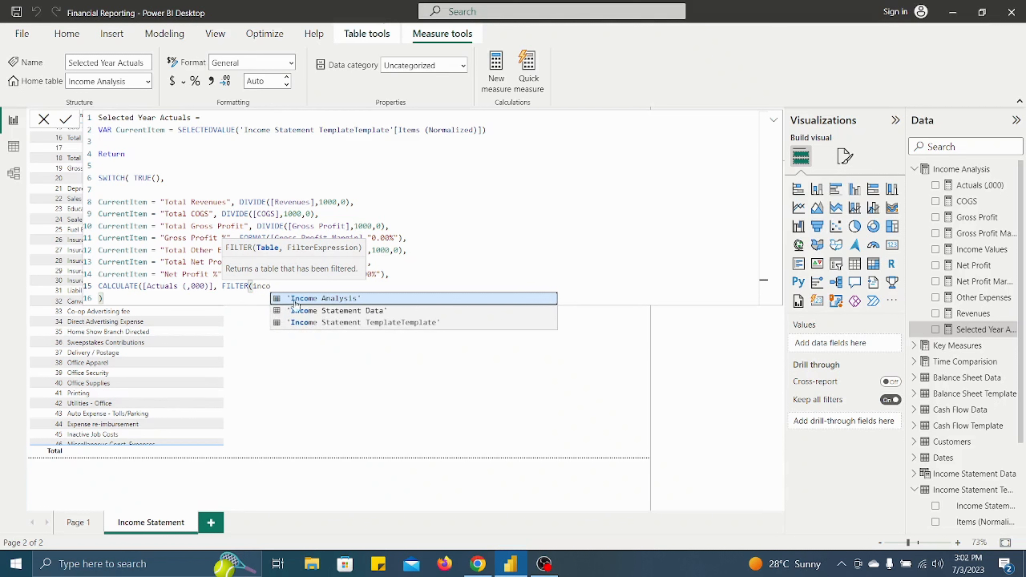
left_click(314, 311)
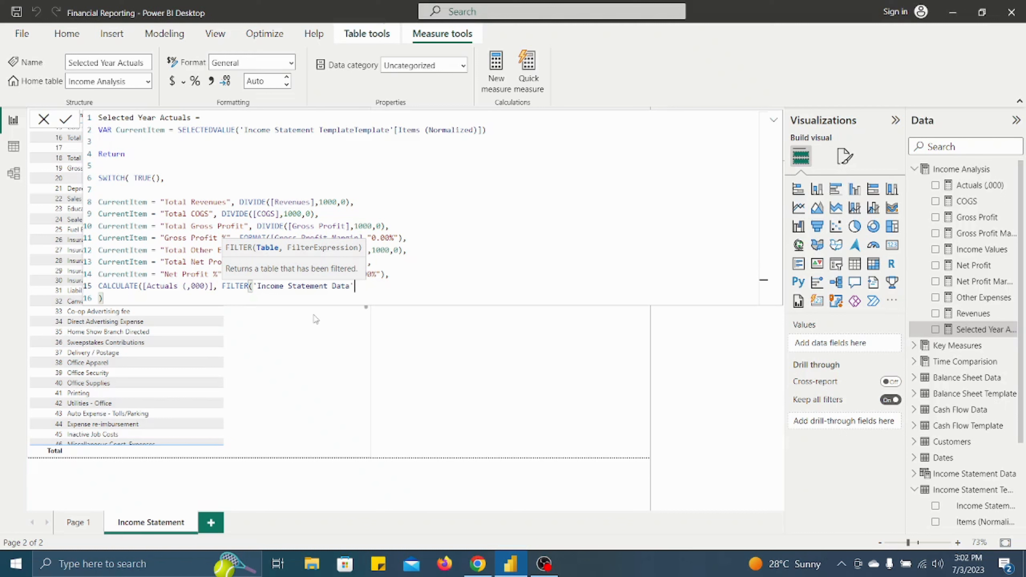
- Complete the FILTER with 'Income Statement Data'[Expense Items] = CurrentItem, close both functions, commit the measure and check the income statement table
type(", i")
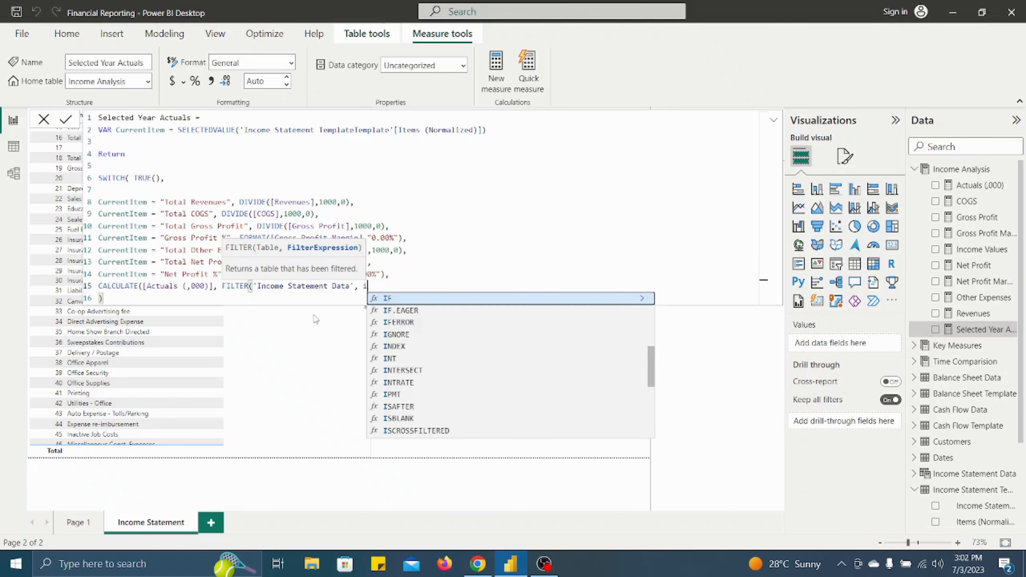
type("tem")
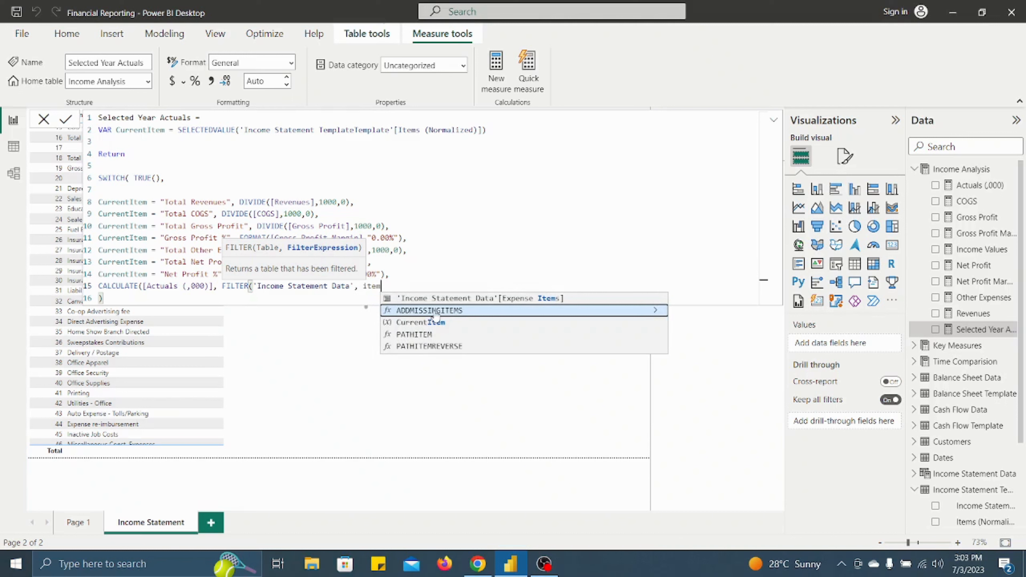
left_click(451, 299)
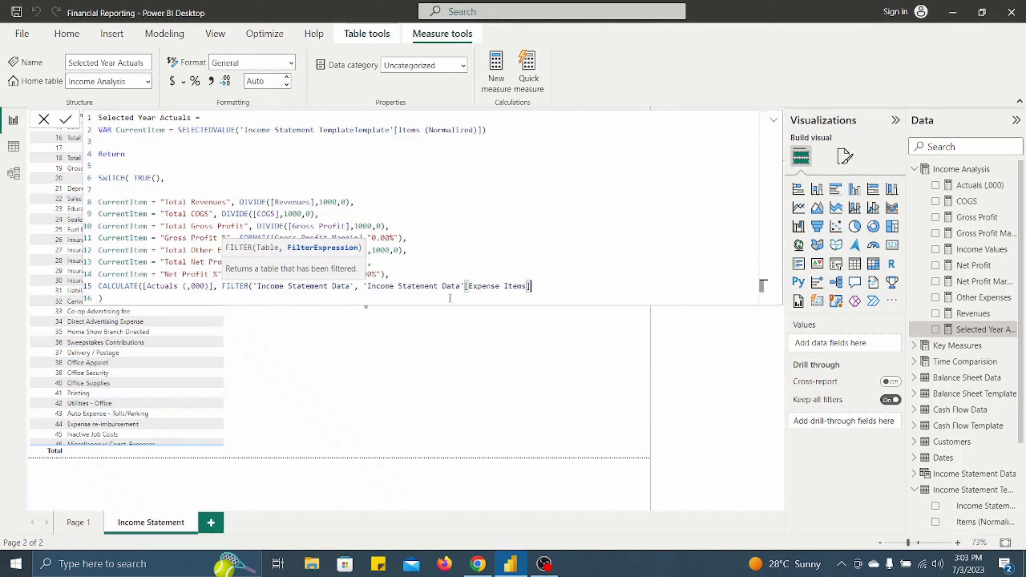
type("= Curre")
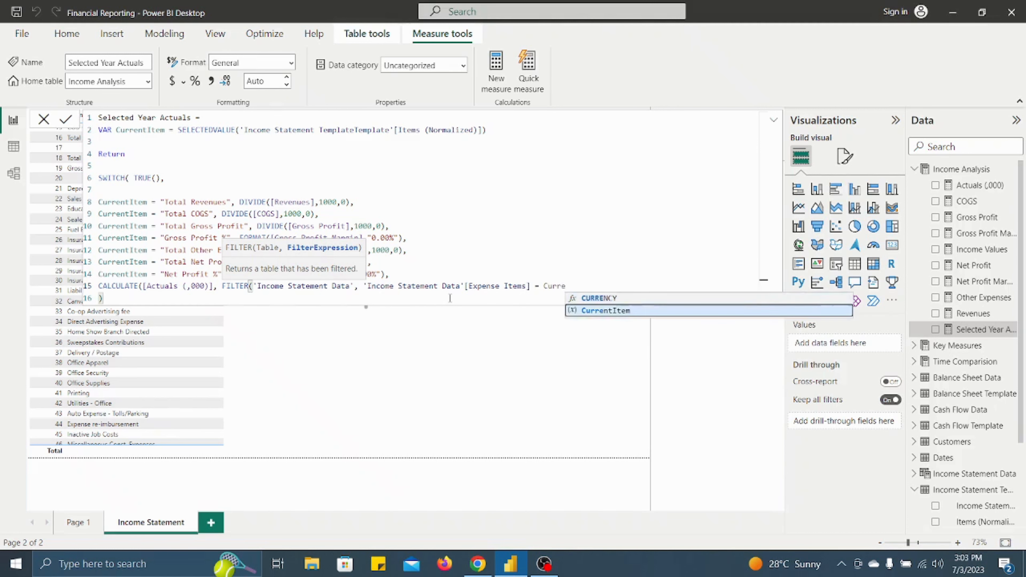
key("Tab")
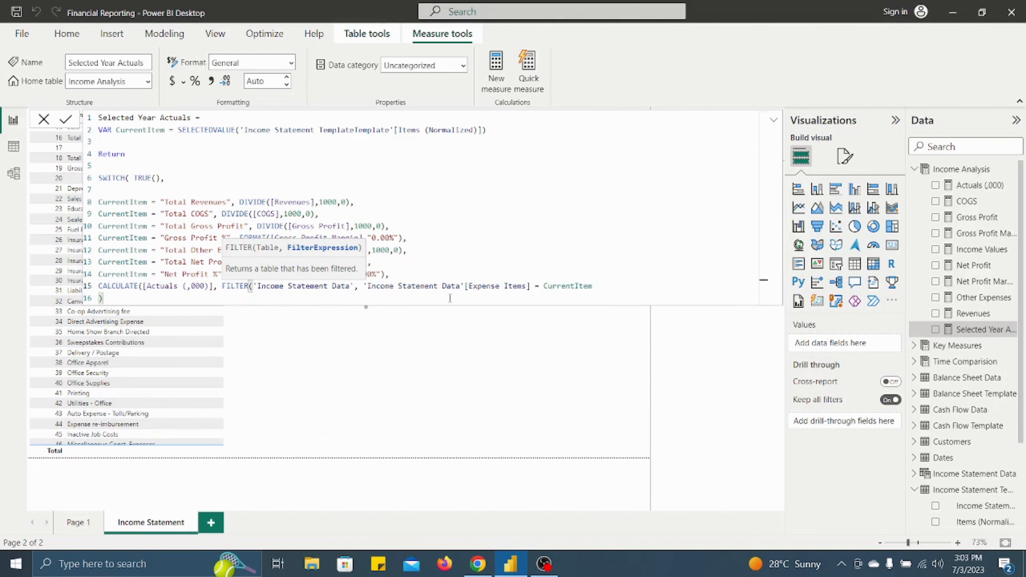
type("))")
key("Return")
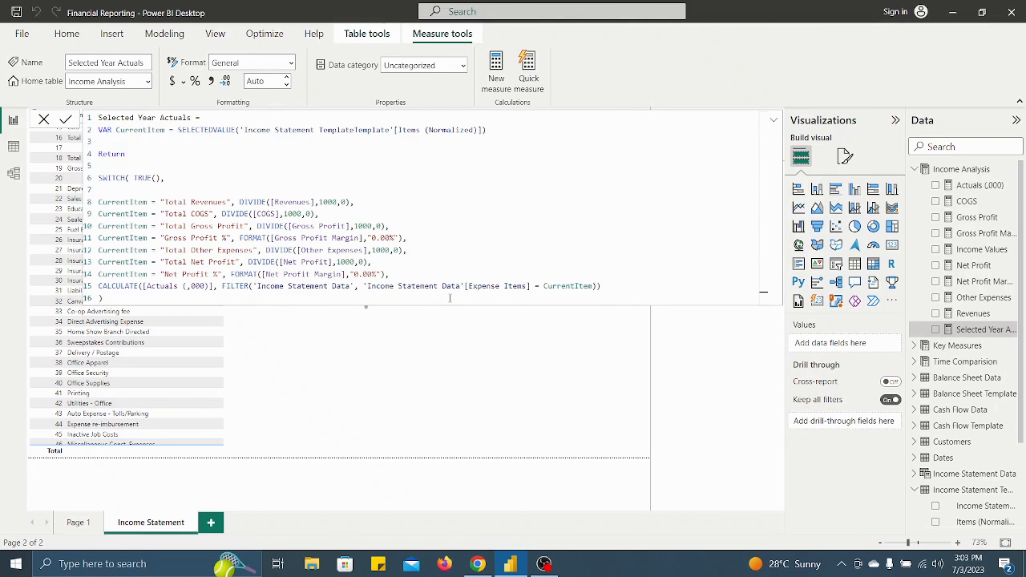
left_click(472, 390)
scroll(192, 173, "up", 5)
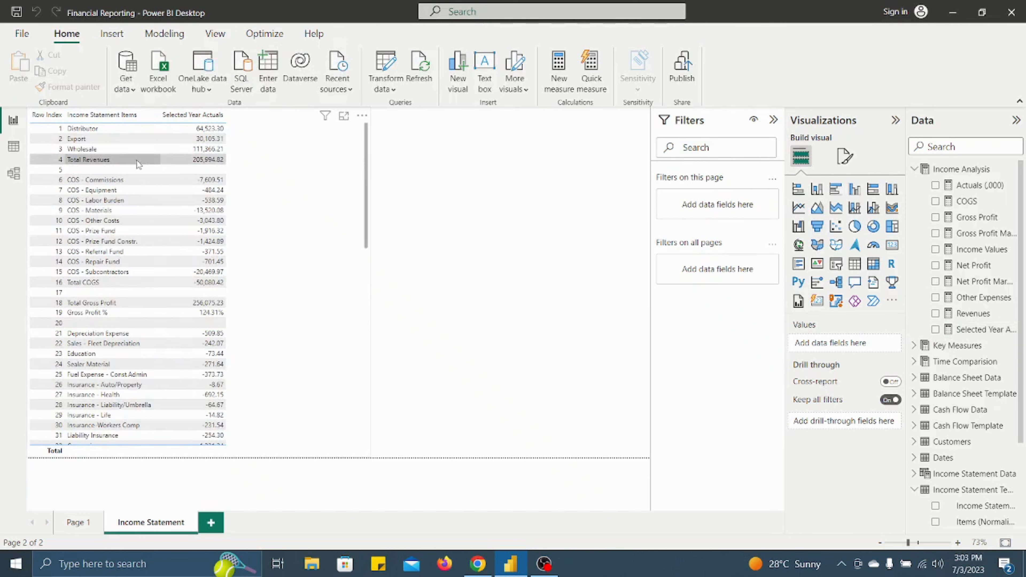
- Format the Selected Year Actuals measure as dollar currency and reselect the income statement table
left_click(975, 332)
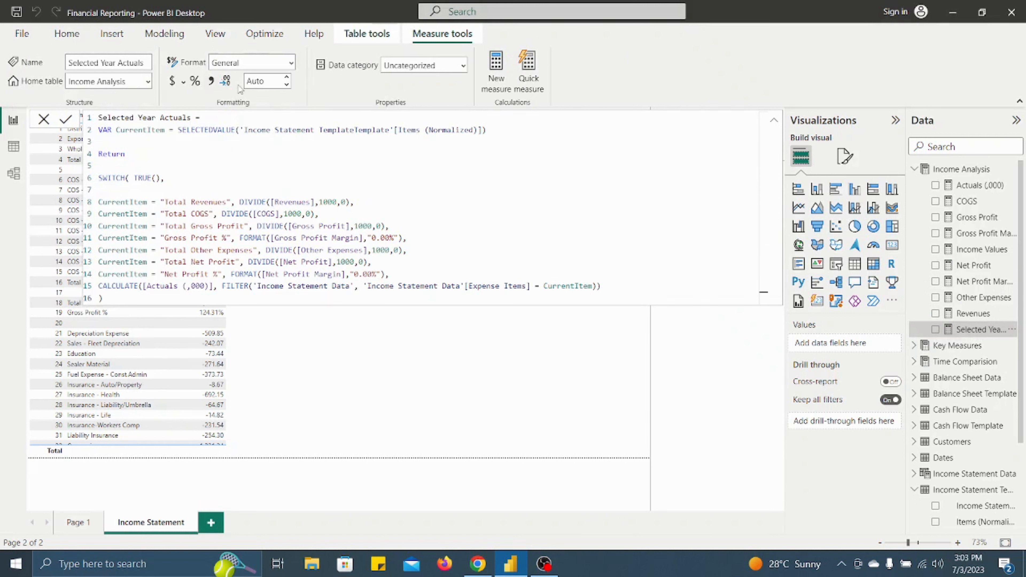
left_click(292, 63)
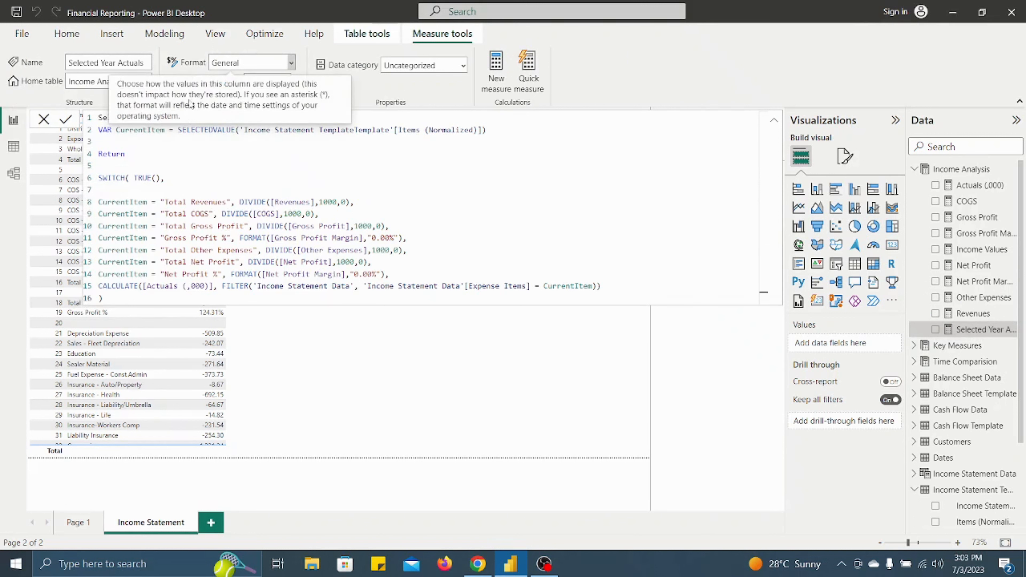
left_click(594, 98)
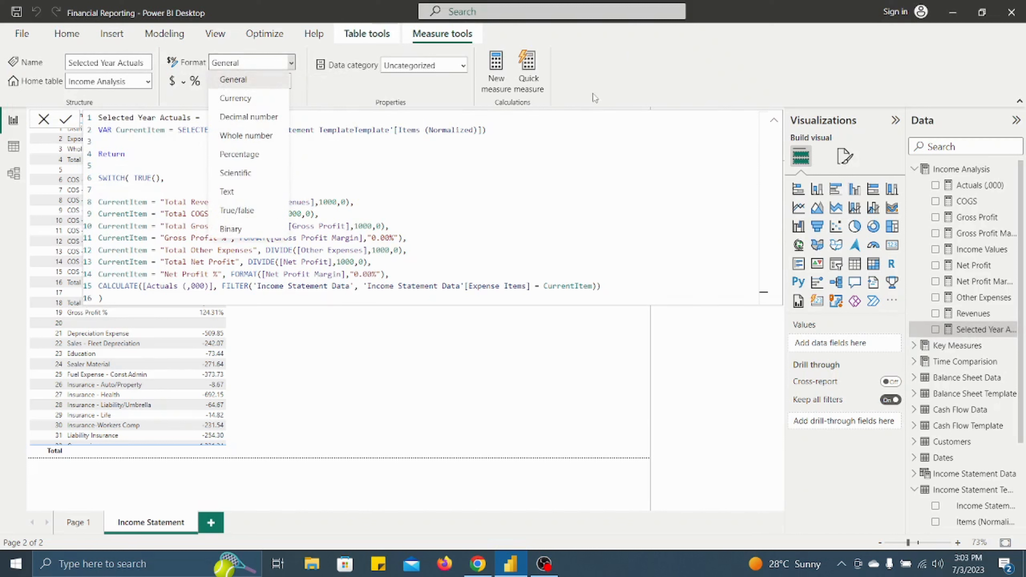
left_click(184, 84)
left_click(202, 145)
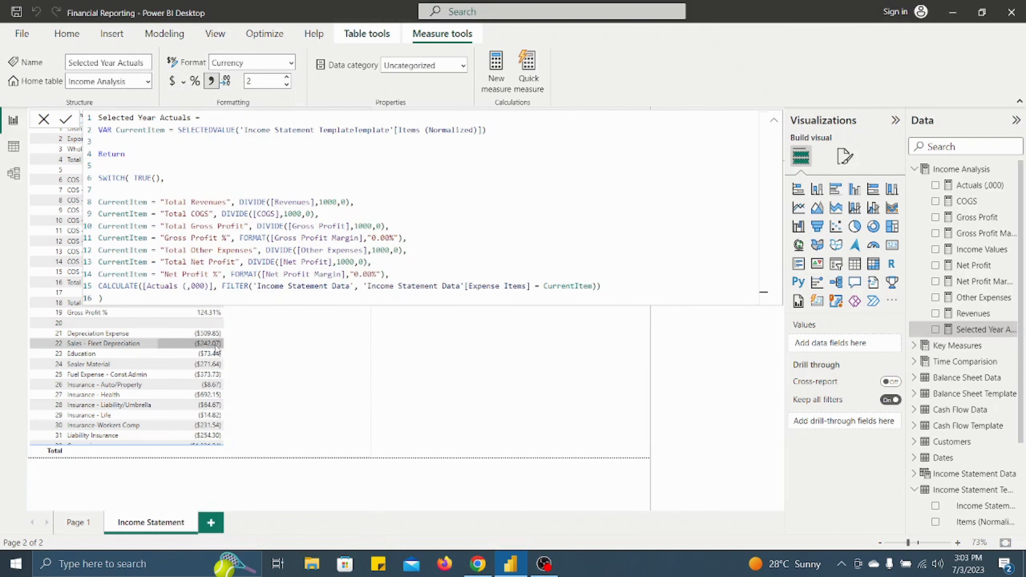
left_click(316, 374)
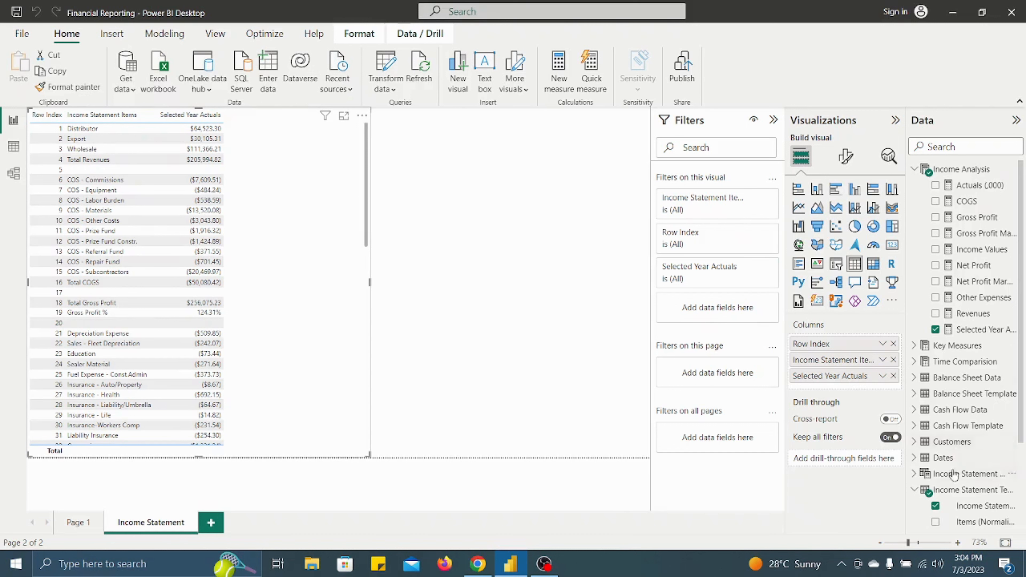
- Try the Year field from the Dates table as a column in the income statement table, then take it out
scroll(961, 444, "down", 3)
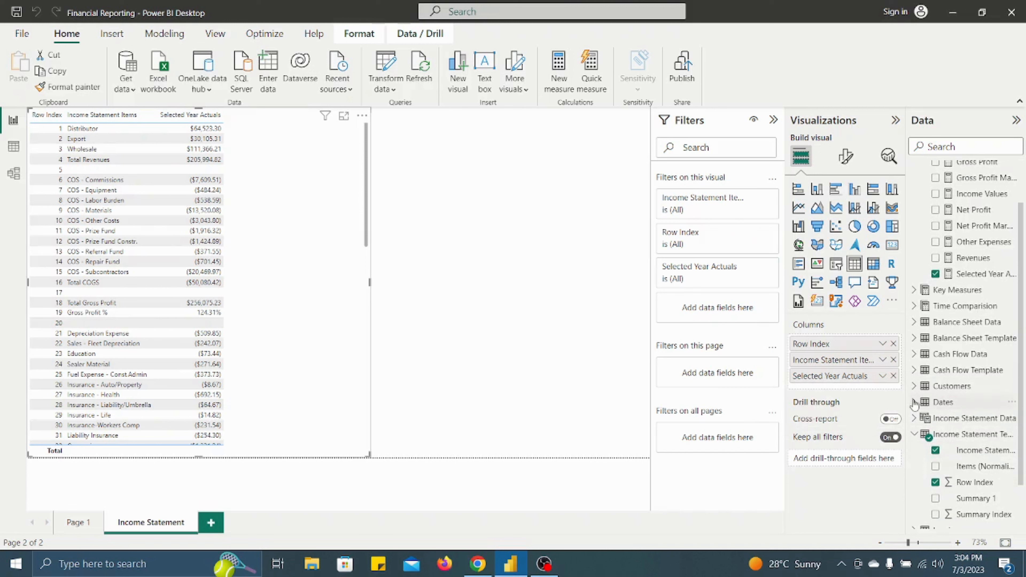
left_click(915, 403)
scroll(969, 449, "down", 2)
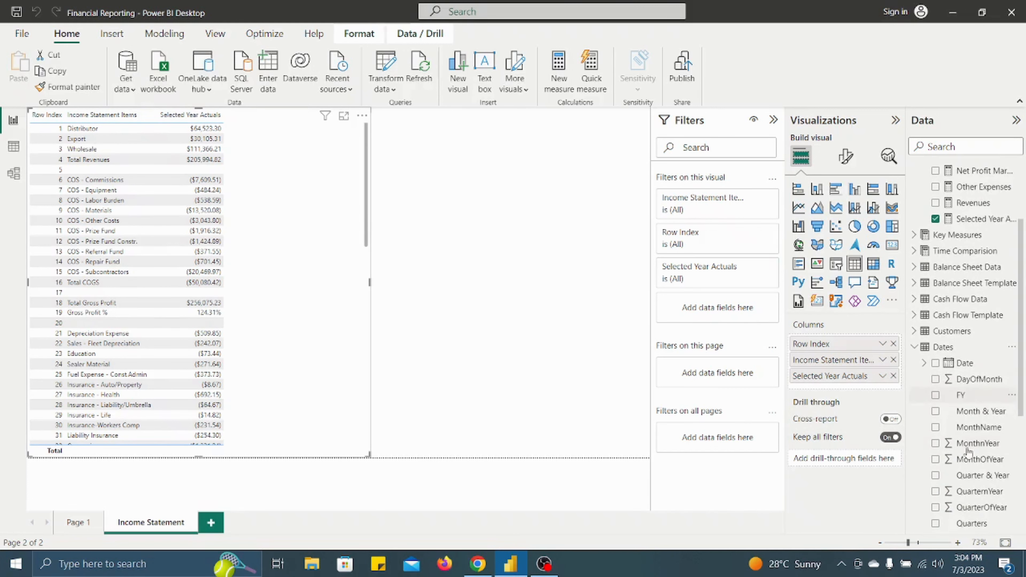
scroll(967, 505, "down", 2)
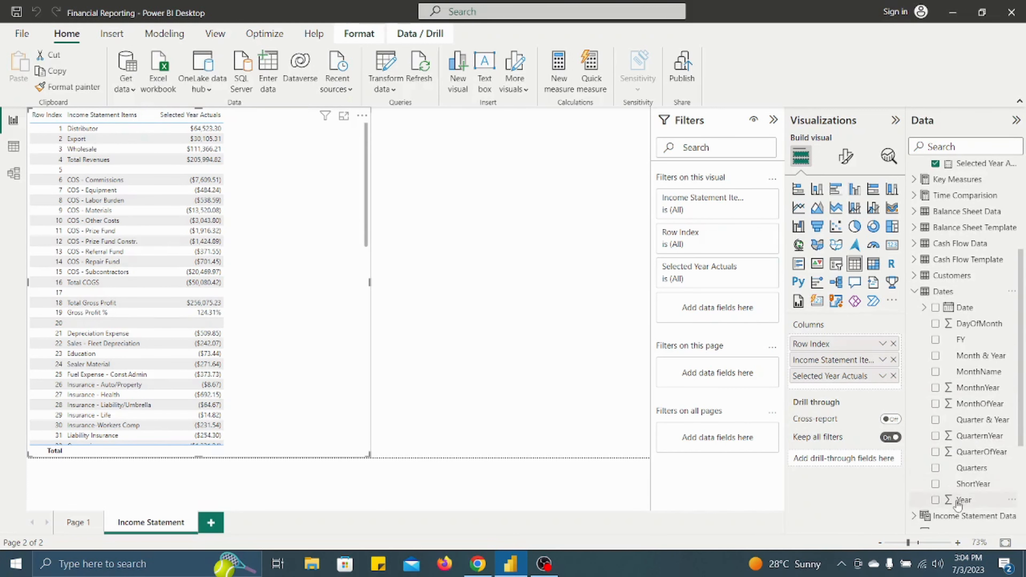
left_click_drag(966, 505, 864, 384)
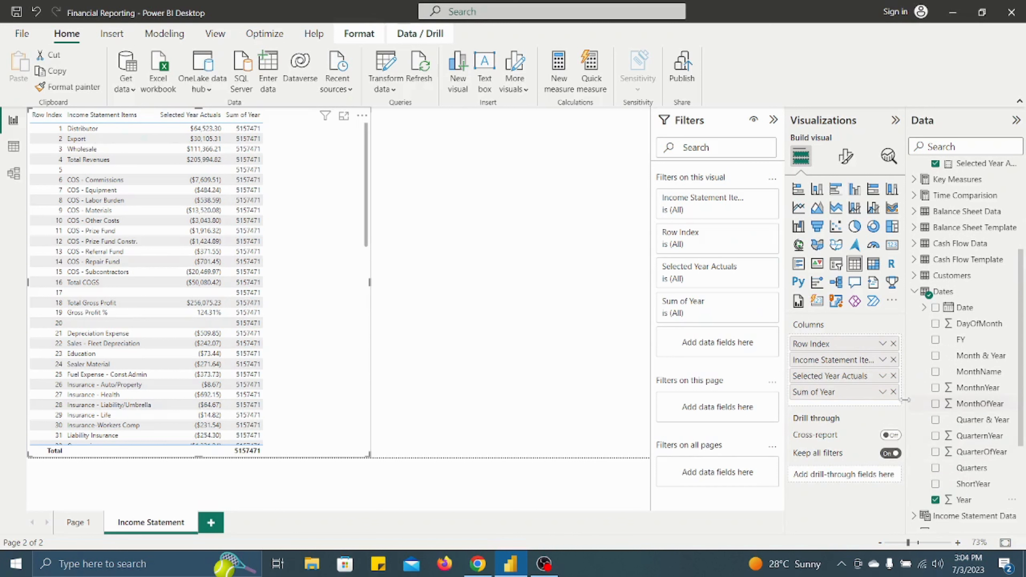
left_click(882, 392)
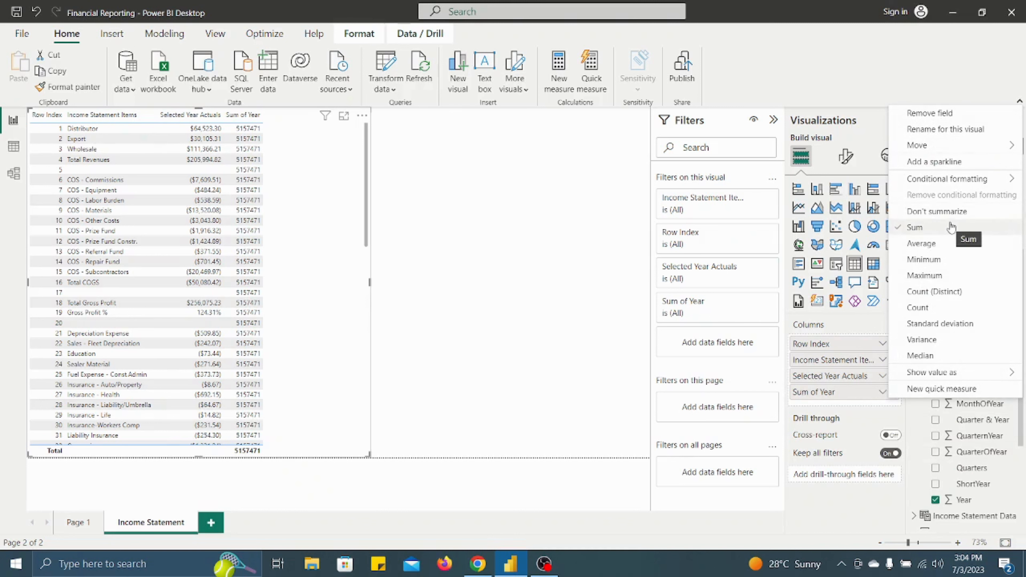
left_click(878, 409)
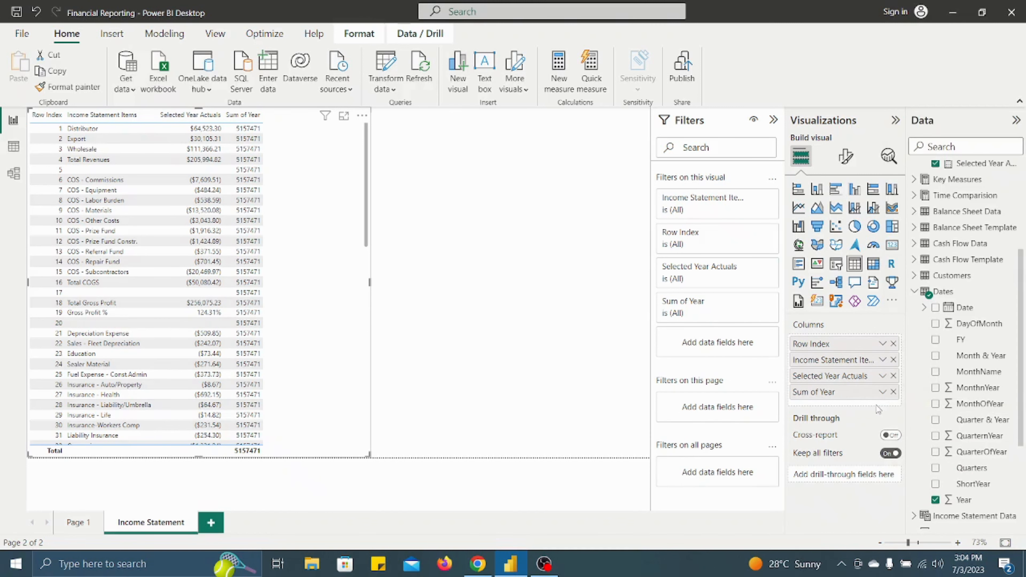
left_click_drag(869, 392, 640, 324)
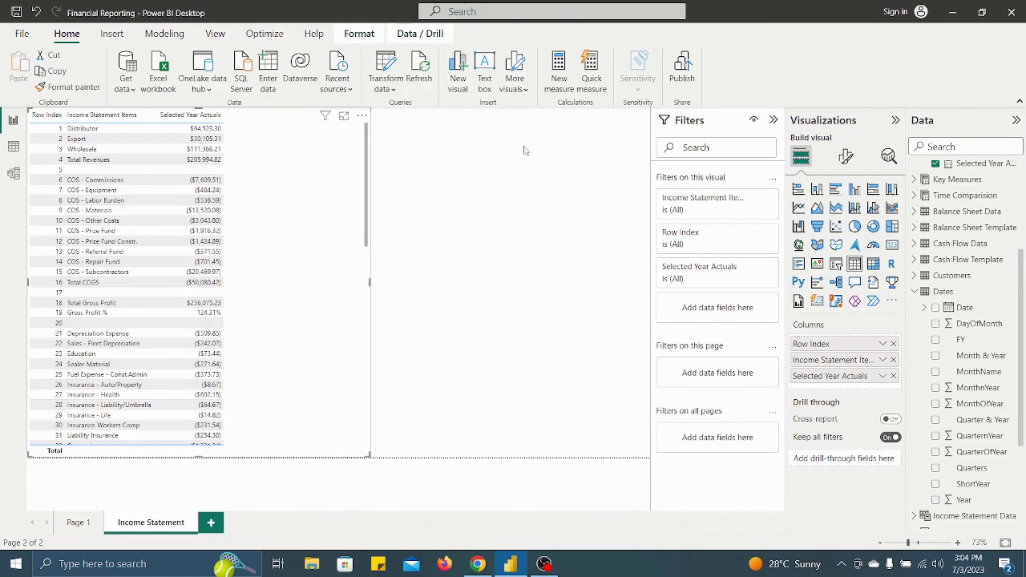
- Try the ShortYear field as a column in the narrowed income statement table, then remove it and widen the table again
left_click_drag(369, 284, 303, 287)
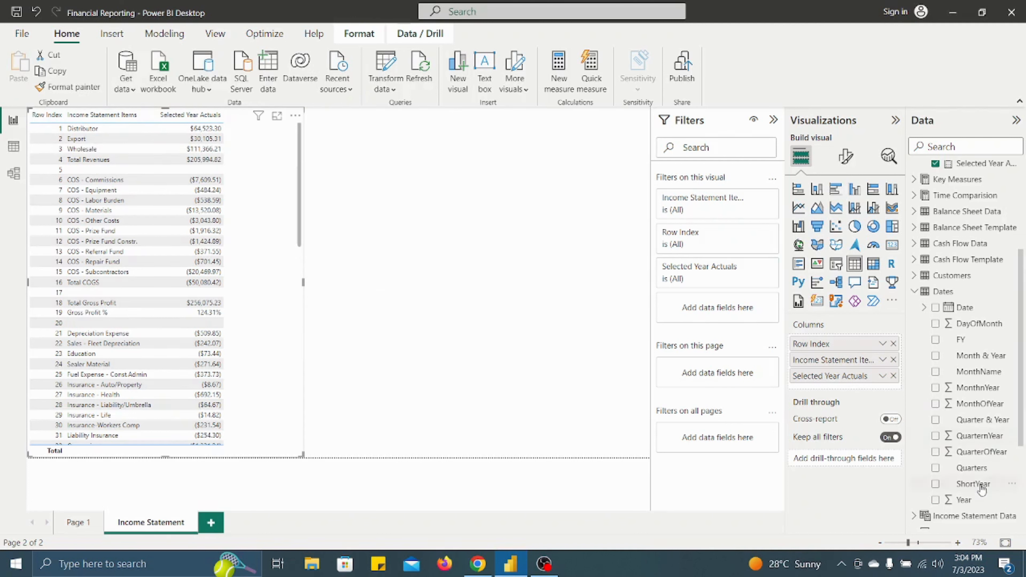
left_click_drag(977, 486, 855, 390)
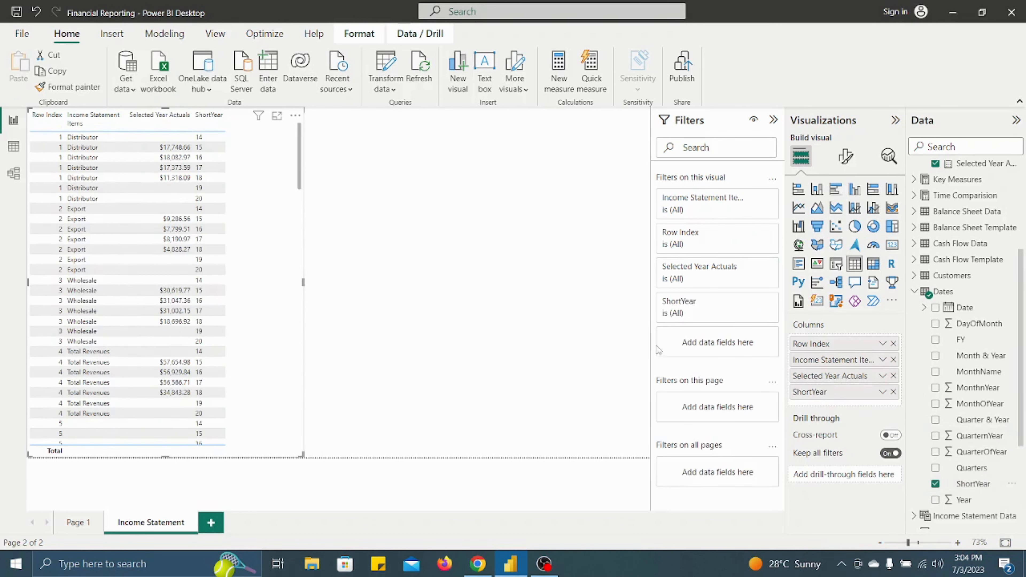
left_click(892, 392)
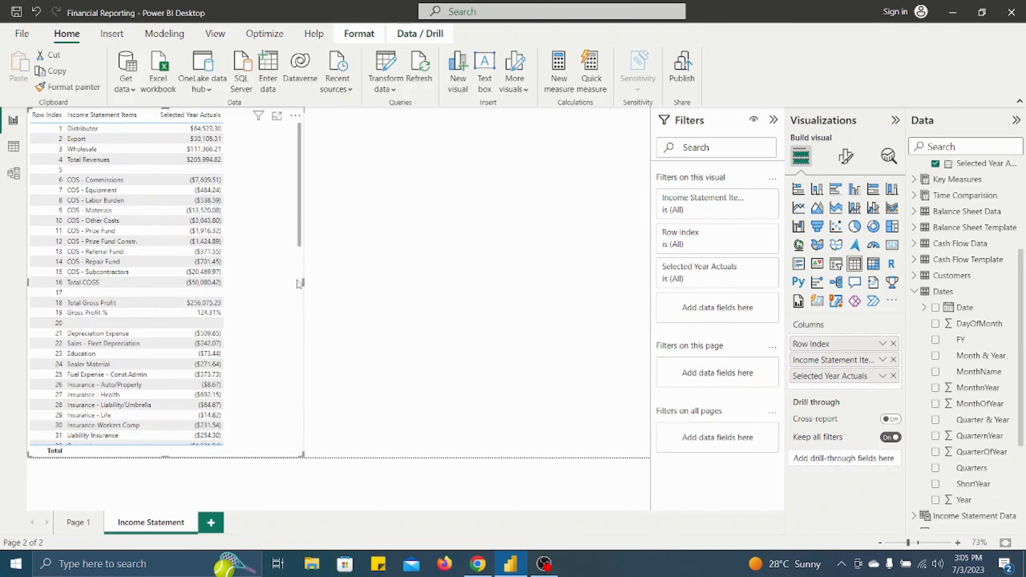
left_click_drag(305, 286, 372, 287)
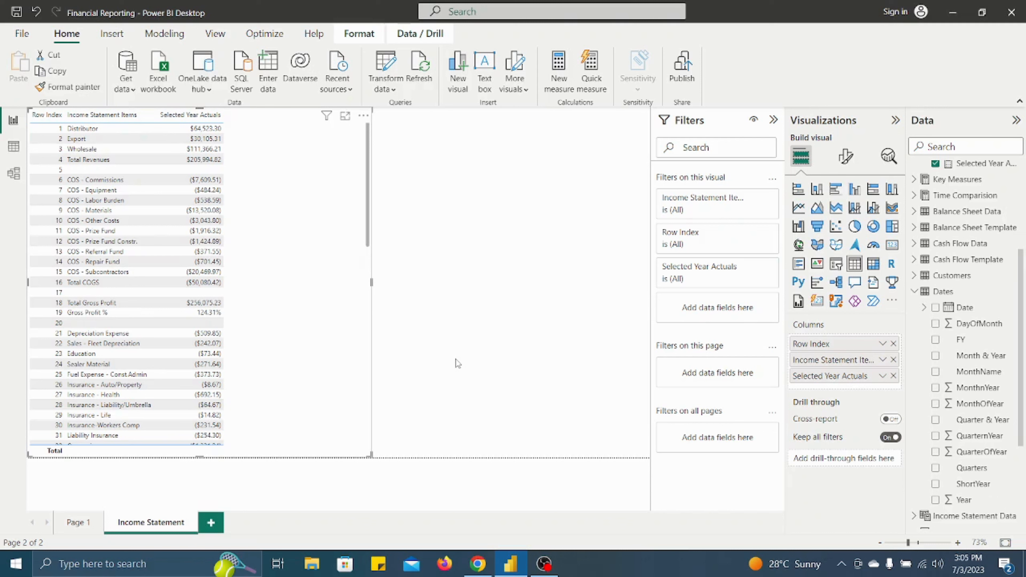
scroll(1003, 474, "down", 3)
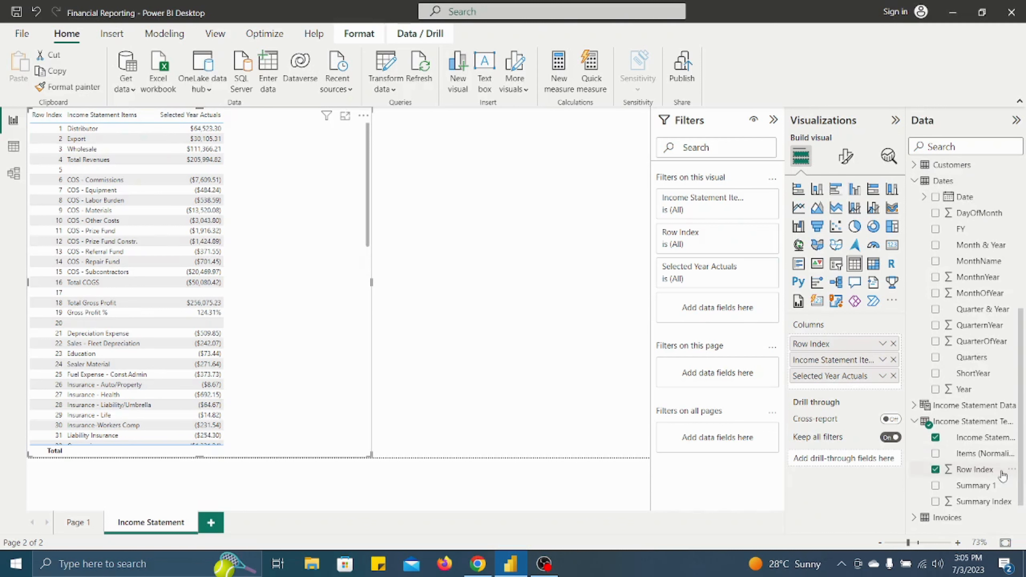